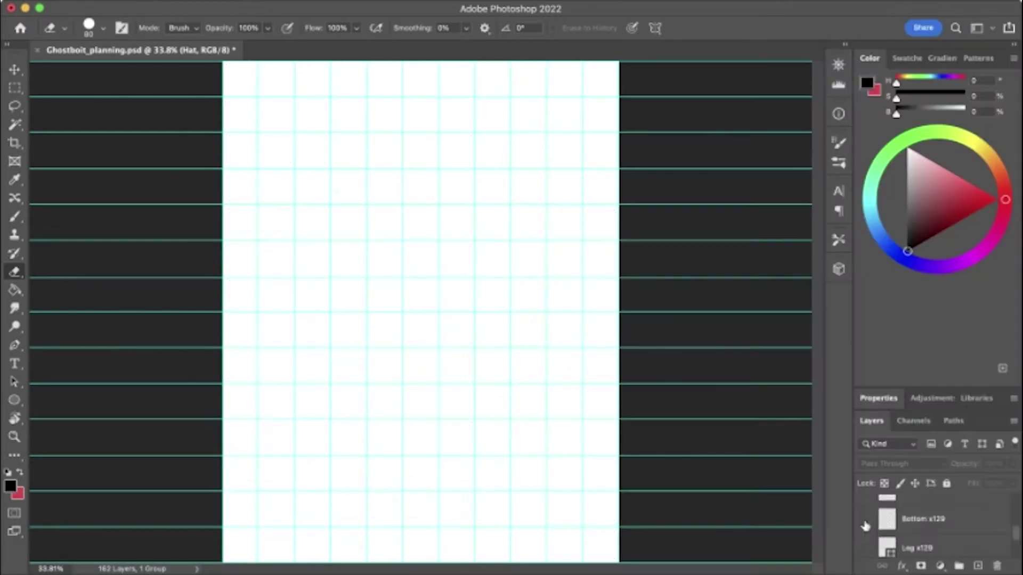
{"action": "left_click", "coordinate": [864, 517]}
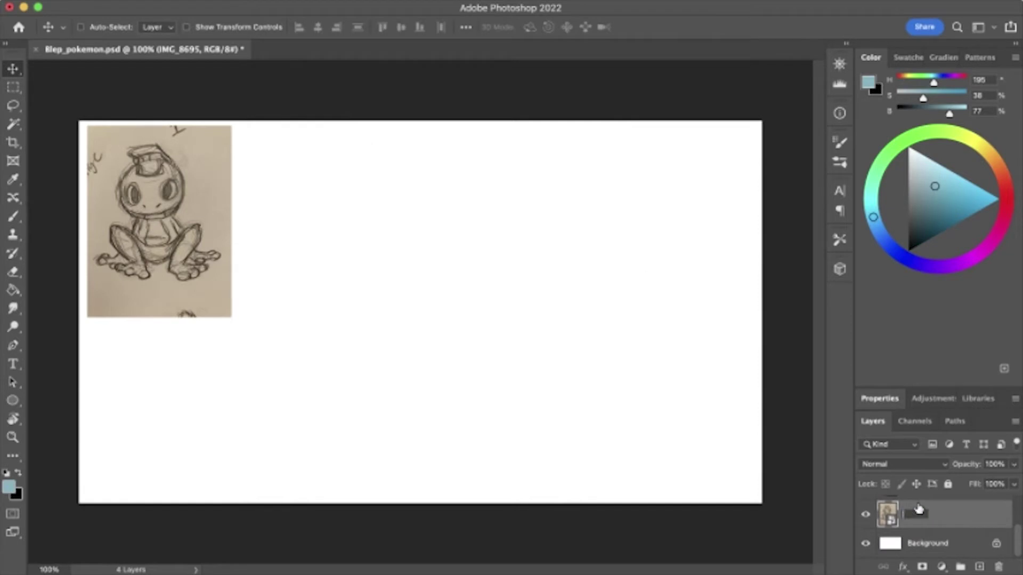
- Rename the frog reference photo's layer as 1st evolution and add a new layer above it for sketching
{"action": "type", "text": "1st evolution"}
{"action": "key", "text": "Return"}
{"action": "key", "text": "b"}
{"action": "key", "text": "super+shift+alt+n"}
- Rough out the crouching frog's head, mouth, hind leg and feet in blue brush strokes beside the reference photo
{"action": "left_click_drag", "start_coordinate": [446, 292], "coordinate": [421, 298]}
{"action": "left_click_drag", "start_coordinate": [479, 176], "coordinate": [518, 296]}
{"action": "mouse_move", "coordinate": [404, 288]}
{"action": "left_mouse_down"}
{"action": "mouse_move", "coordinate": [558, 227]}
{"action": "mouse_move", "coordinate": [591, 320]}
{"action": "mouse_move", "coordinate": [517, 319]}
{"action": "left_mouse_up"}
{"action": "left_click_drag", "start_coordinate": [532, 272], "coordinate": [607, 298]}
{"action": "left_click_drag", "start_coordinate": [501, 333], "coordinate": [532, 346]}
{"action": "left_click_drag", "start_coordinate": [602, 326], "coordinate": [582, 344]}
{"action": "left_click_drag", "start_coordinate": [421, 338], "coordinate": [405, 358]}
{"action": "mouse_move", "coordinate": [373, 319]}
{"action": "left_mouse_down"}
{"action": "mouse_move", "coordinate": [351, 329]}
{"action": "mouse_move", "coordinate": [384, 333]}
{"action": "left_mouse_up"}
- Sketch the crouching frog's eyes and face lines, and strengthen its curved back, jaw and splayed hind foot
{"action": "left_click_drag", "start_coordinate": [506, 222], "coordinate": [495, 257]}
{"action": "mouse_move", "coordinate": [421, 250]}
{"action": "left_mouse_down"}
{"action": "mouse_move", "coordinate": [413, 282]}
{"action": "mouse_move", "coordinate": [520, 272]}
{"action": "left_mouse_up"}
{"action": "left_click_drag", "start_coordinate": [472, 317], "coordinate": [528, 296]}
{"action": "left_click_drag", "start_coordinate": [548, 226], "coordinate": [590, 261]}
{"action": "left_click_drag", "start_coordinate": [600, 319], "coordinate": [658, 328]}
{"action": "left_click_drag", "start_coordinate": [620, 352], "coordinate": [653, 335]}
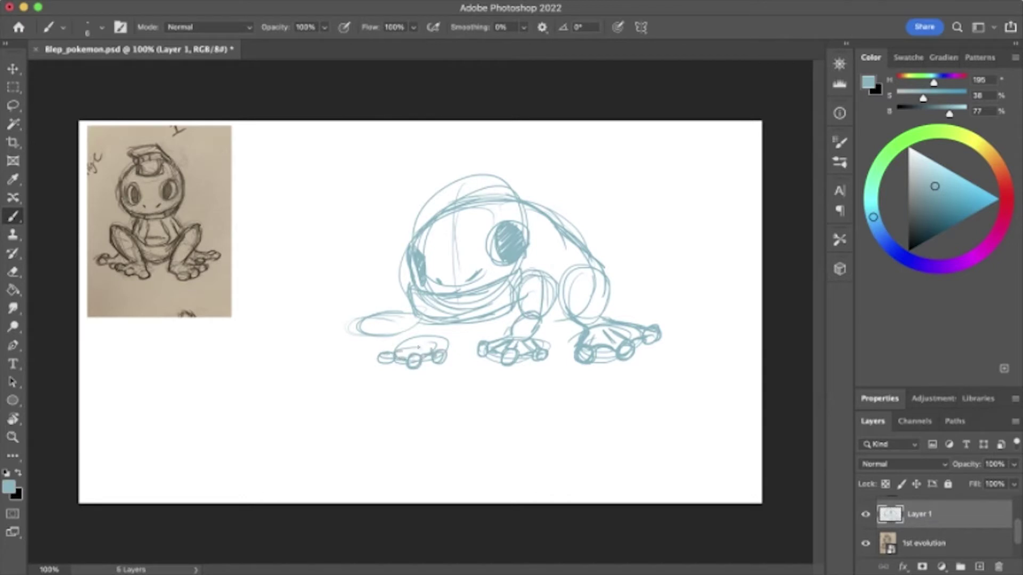
- Hide the 1st evolution reference photo and sketch the leg and toes of the frog's far front foot
{"action": "left_click", "coordinate": [866, 543]}
{"action": "mouse_move", "coordinate": [392, 356]}
{"action": "left_mouse_down"}
{"action": "mouse_move", "coordinate": [419, 338]}
{"action": "mouse_move", "coordinate": [440, 340]}
{"action": "left_mouse_up"}
{"action": "left_click_drag", "start_coordinate": [410, 344], "coordinate": [426, 323]}
{"action": "left_click_drag", "start_coordinate": [431, 347], "coordinate": [442, 326]}
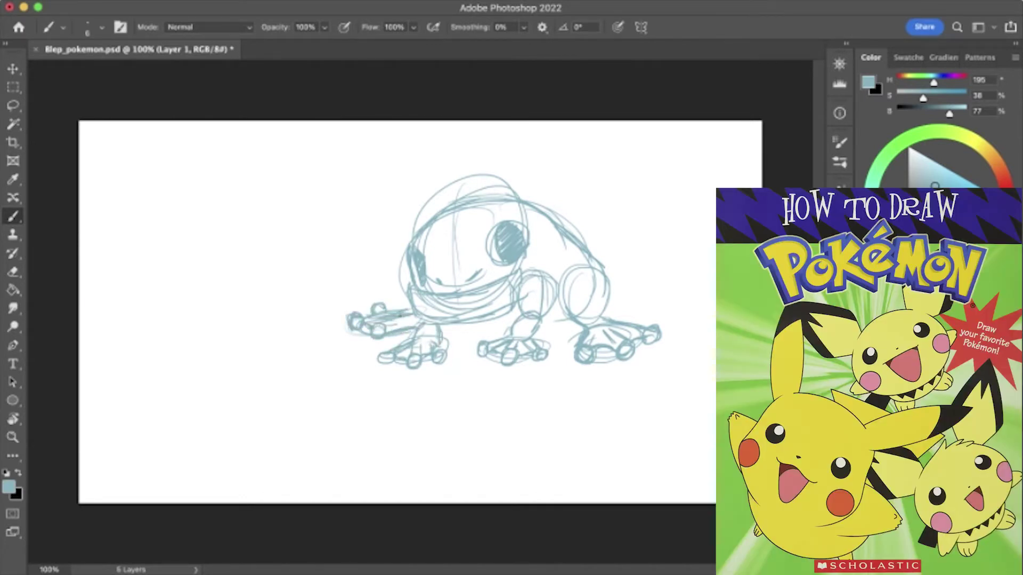
- Sketch a flat cap on the crouching frog's head and move the whole sketch to the canvas's lower left
{"action": "left_click_drag", "start_coordinate": [488, 171], "coordinate": [533, 186]}
{"action": "left_click_drag", "start_coordinate": [525, 186], "coordinate": [466, 203]}
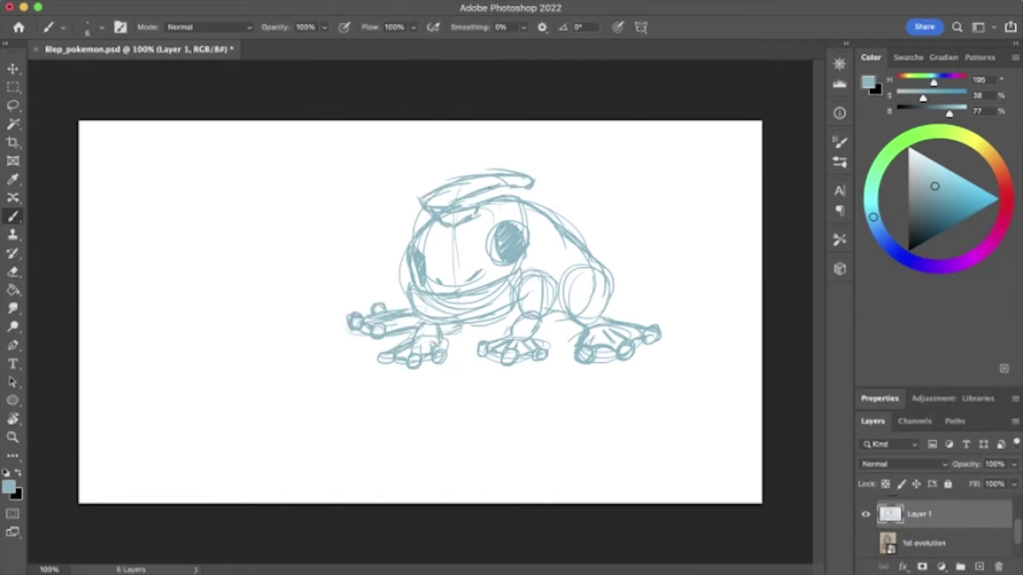
{"action": "key", "text": "v"}
{"action": "left_click_drag", "start_coordinate": [435, 297], "coordinate": [191, 390]}
- Show the IMG_8696 reference photo and add a new layer above it for the second frog
{"action": "left_click", "coordinate": [866, 540]}
{"action": "left_click", "coordinate": [979, 566]}
{"action": "key", "text": "b"}
- Try a front-facing head for the second frog, with tall eyes, a jaw band and a swept-back pompadour
{"action": "left_click_drag", "start_coordinate": [560, 187], "coordinate": [604, 165]}
{"action": "left_click_drag", "start_coordinate": [546, 248], "coordinate": [602, 163]}
{"action": "left_click_drag", "start_coordinate": [605, 164], "coordinate": [665, 237]}
{"action": "left_click_drag", "start_coordinate": [540, 249], "coordinate": [661, 243]}
{"action": "mouse_move", "coordinate": [540, 261]}
{"action": "left_mouse_down"}
{"action": "mouse_move", "coordinate": [578, 279]}
{"action": "mouse_move", "coordinate": [664, 264]}
{"action": "left_mouse_up"}
{"action": "left_click_drag", "start_coordinate": [637, 195], "coordinate": [626, 240]}
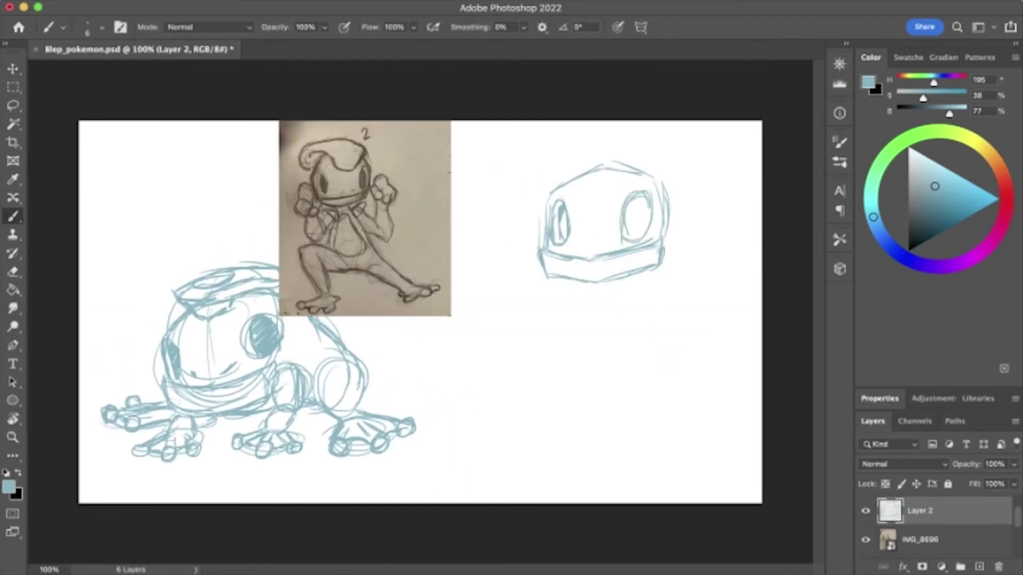
{"action": "left_click_drag", "start_coordinate": [562, 173], "coordinate": [634, 140]}
{"action": "left_click_drag", "start_coordinate": [565, 155], "coordinate": [677, 184]}
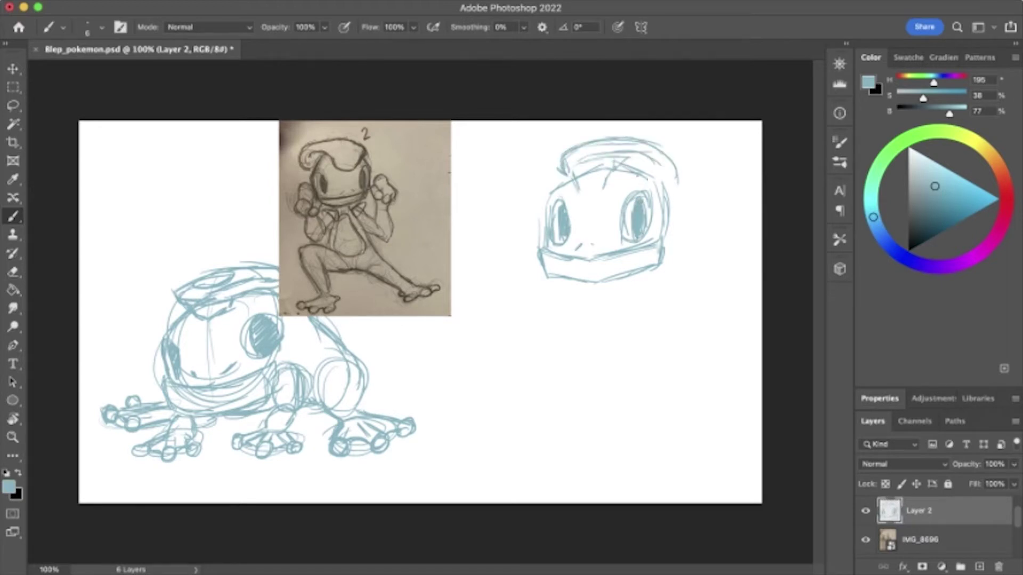
- Try to refine the second frog's head by erasing and redrawing the jaw and extending the pompadour's end
{"action": "key", "text": "e"}
{"action": "left_click_drag", "start_coordinate": [541, 256], "coordinate": [661, 277]}
{"action": "key", "text": "b"}
{"action": "left_click_drag", "start_coordinate": [656, 166], "coordinate": [679, 189]}
{"action": "key", "text": "e"}
{"action": "mouse_move", "coordinate": [543, 250]}
{"action": "left_mouse_down"}
{"action": "mouse_move", "coordinate": [581, 280]}
{"action": "mouse_move", "coordinate": [663, 261]}
{"action": "left_mouse_up"}
{"action": "key", "text": "b"}
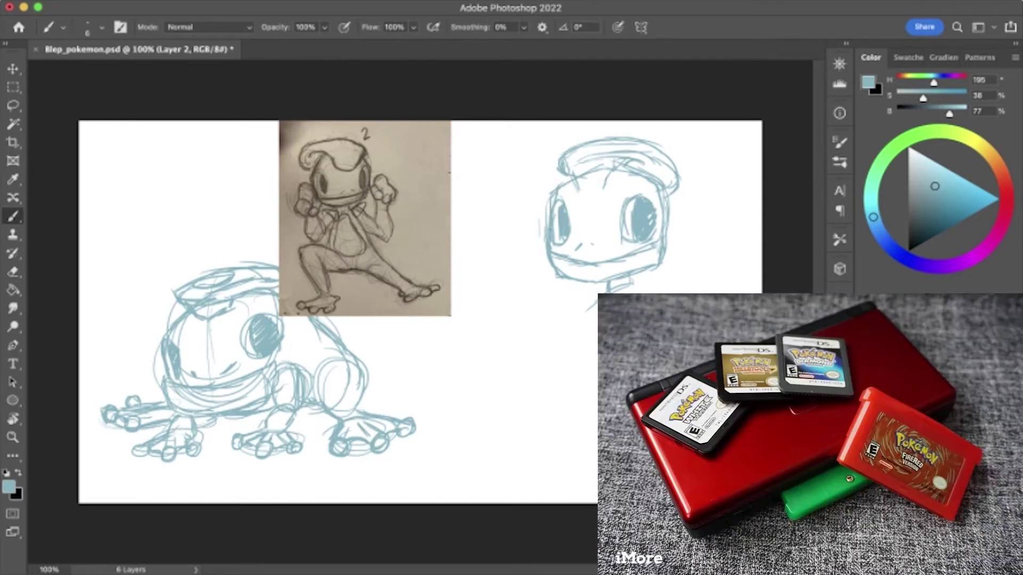
{"action": "key", "text": "e"}
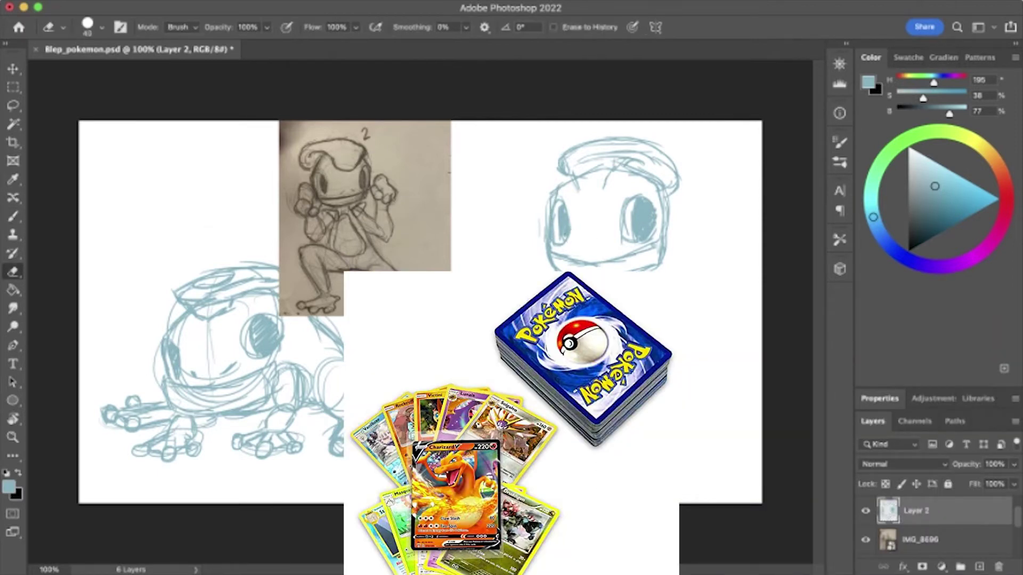
{"action": "key", "text": "b"}
- Narrow the second frog's head sketch with Free Transform, and erase the head
{"action": "key", "text": "ctrl+t"}
{"action": "left_click_drag", "start_coordinate": [680, 202], "coordinate": [660, 203]}
{"action": "key", "text": "Return"}
{"action": "key", "text": "e"}
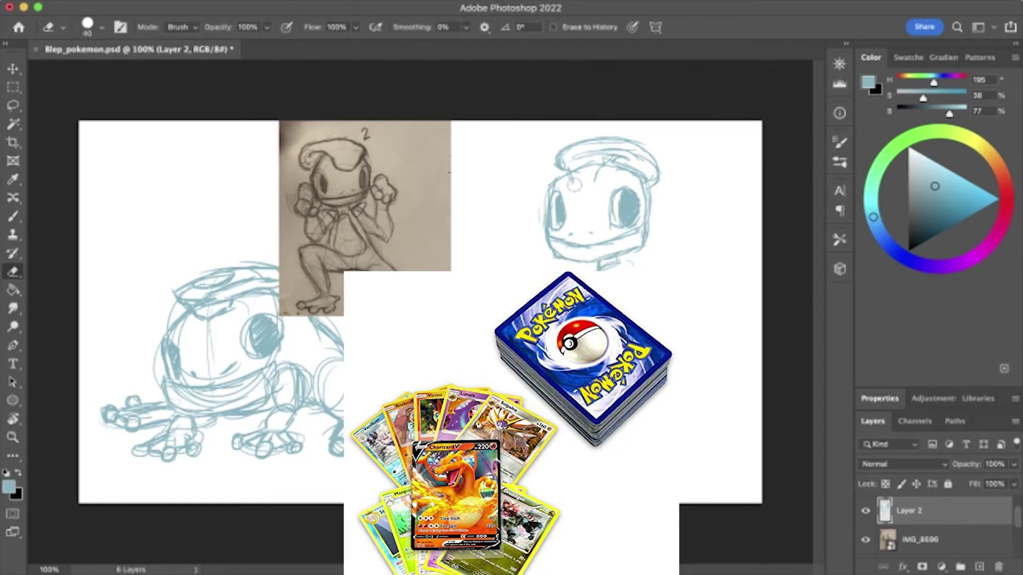
{"action": "left_click_drag", "start_coordinate": [549, 159], "coordinate": [640, 256]}
- Try a rounder head for the second frog, with a low mouth line and two filled oval eyes
{"action": "key", "text": "b"}
{"action": "left_click_drag", "start_coordinate": [521, 208], "coordinate": [640, 186]}
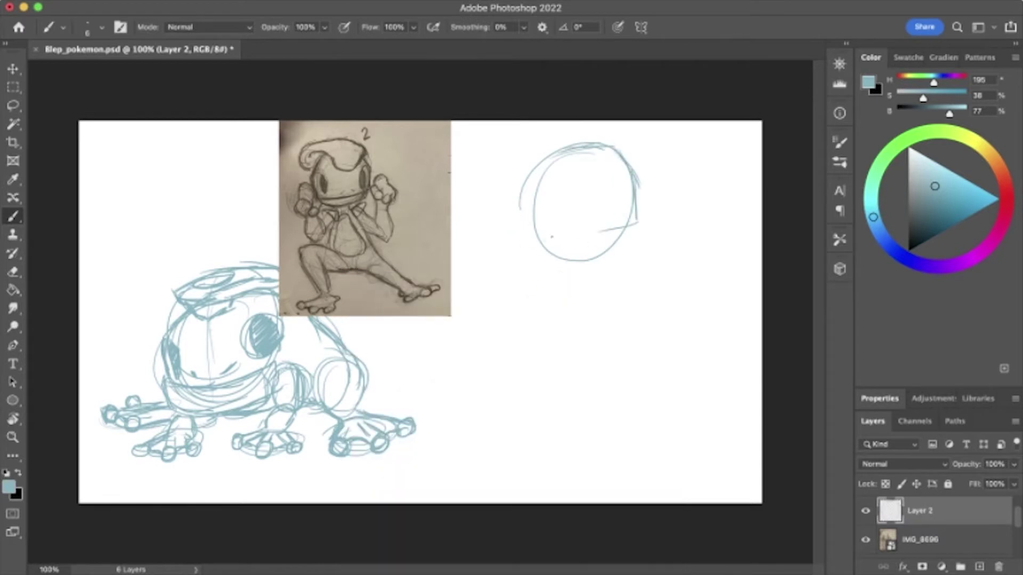
{"action": "left_click_drag", "start_coordinate": [570, 157], "coordinate": [604, 147]}
{"action": "key", "text": "e"}
{"action": "left_click_drag", "start_coordinate": [512, 160], "coordinate": [533, 139]}
{"action": "key", "text": "b"}
{"action": "left_click_drag", "start_coordinate": [554, 181], "coordinate": [544, 223]}
{"action": "key", "text": "e"}
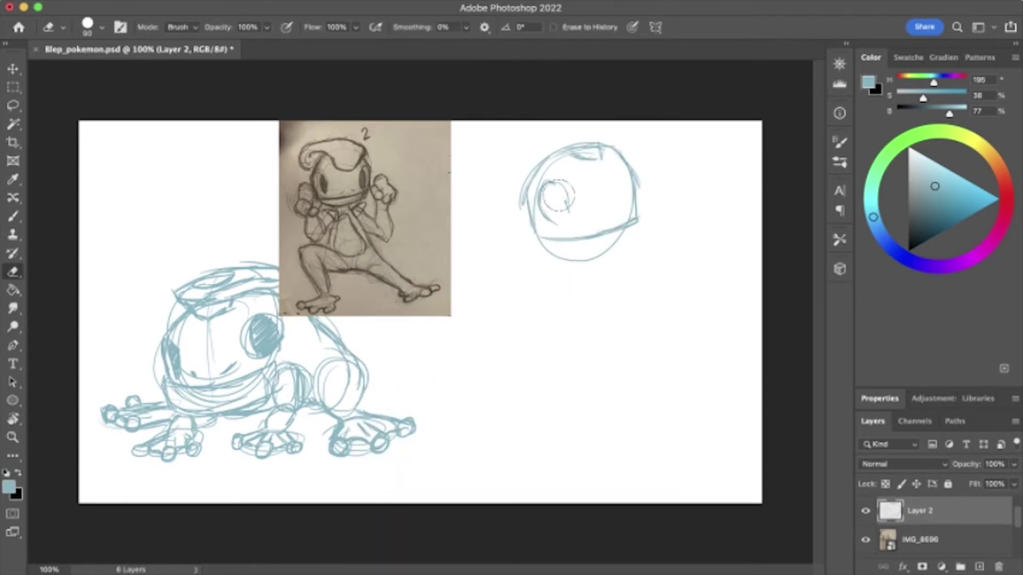
{"action": "key", "text": "b"}
{"action": "left_click_drag", "start_coordinate": [623, 171], "coordinate": [623, 195]}
{"action": "left_click_drag", "start_coordinate": [549, 186], "coordinate": [562, 218]}
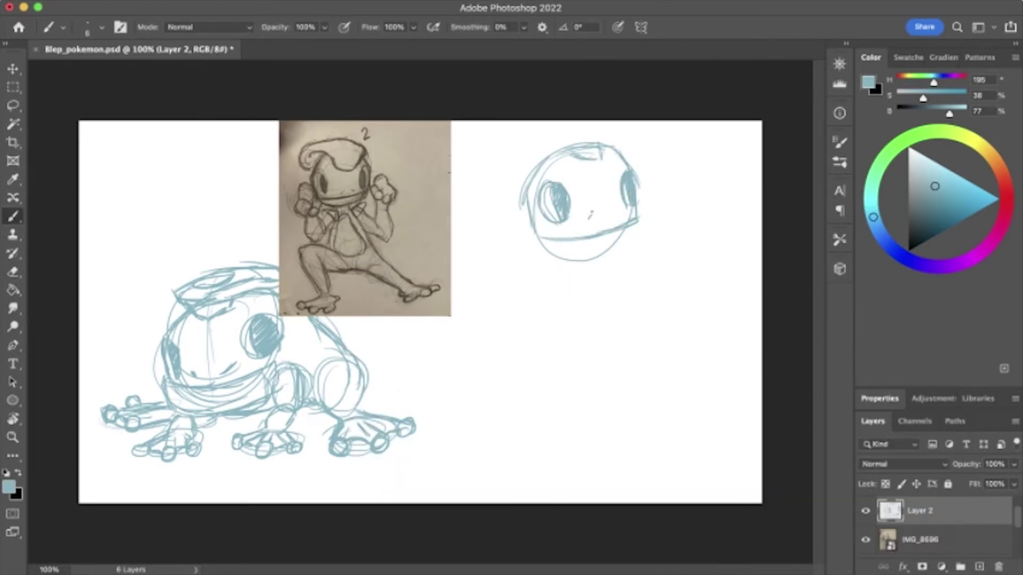
- Try a torso below the second frog's head, with bent thighs and one long foot stretched outward
{"action": "mouse_move", "coordinate": [597, 269]}
{"action": "left_mouse_down"}
{"action": "mouse_move", "coordinate": [532, 362]}
{"action": "mouse_move", "coordinate": [640, 341]}
{"action": "left_mouse_up"}
{"action": "left_click_drag", "start_coordinate": [618, 331], "coordinate": [677, 301]}
{"action": "left_click_drag", "start_coordinate": [523, 368], "coordinate": [576, 354]}
{"action": "left_click_drag", "start_coordinate": [591, 392], "coordinate": [511, 427]}
{"action": "left_click_drag", "start_coordinate": [533, 346], "coordinate": [437, 461]}
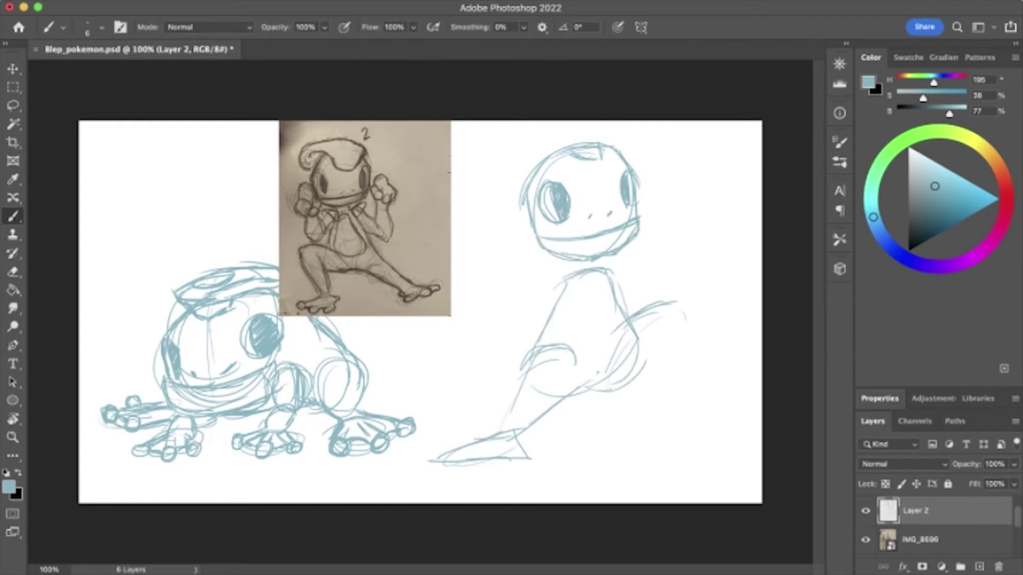
- Erase the second frog's head and body sketch
{"action": "key", "text": "e"}
{"action": "left_click_drag", "start_coordinate": [533, 160], "coordinate": [628, 245]}
{"action": "left_click_drag", "start_coordinate": [511, 299], "coordinate": [661, 447]}
- Move the IMG_8696 reference photo towards the middle of the canvas and enlarge it
{"action": "left_click", "coordinate": [920, 539]}
{"action": "key", "text": "ctrl+t"}
{"action": "left_click_drag", "start_coordinate": [350, 258], "coordinate": [505, 320]}
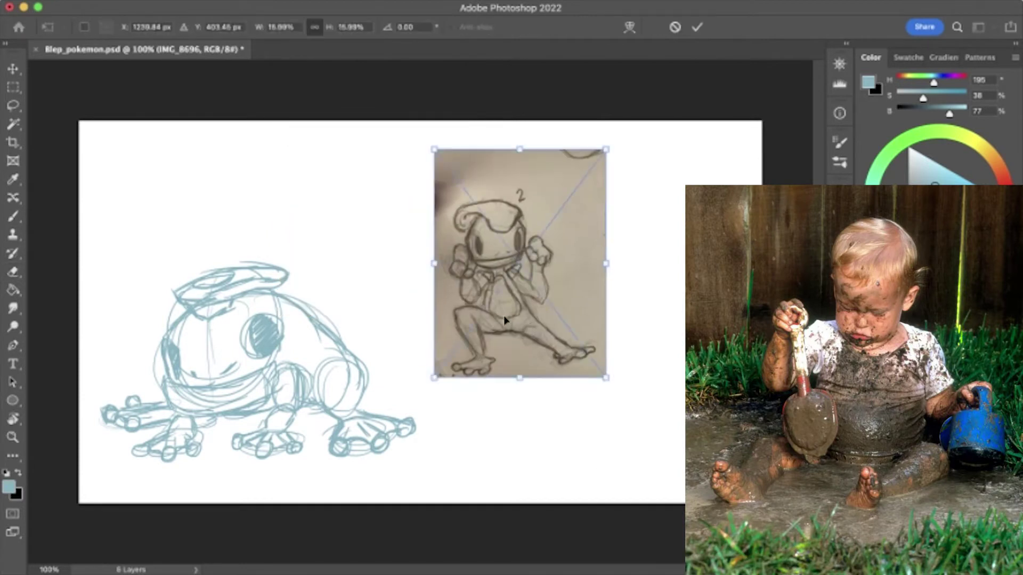
{"action": "left_click_drag", "start_coordinate": [606, 377], "coordinate": [660, 461]}
{"action": "key", "text": "Return"}
- Trace the second frog's head, body, legs and raised arms in blue over the IMG_8696 photo, and hide the photo
{"action": "key", "text": "ctrl+shift+alt+n"}
{"action": "key", "text": "b"}
{"action": "mouse_move", "coordinate": [451, 188]}
{"action": "left_mouse_down"}
{"action": "mouse_move", "coordinate": [493, 274]}
{"action": "mouse_move", "coordinate": [514, 194]}
{"action": "left_mouse_up"}
{"action": "left_click", "coordinate": [866, 540]}
{"action": "left_click_drag", "start_coordinate": [446, 226], "coordinate": [540, 352]}
{"action": "left_click", "coordinate": [866, 539]}
{"action": "left_click_drag", "start_coordinate": [549, 394], "coordinate": [600, 408]}
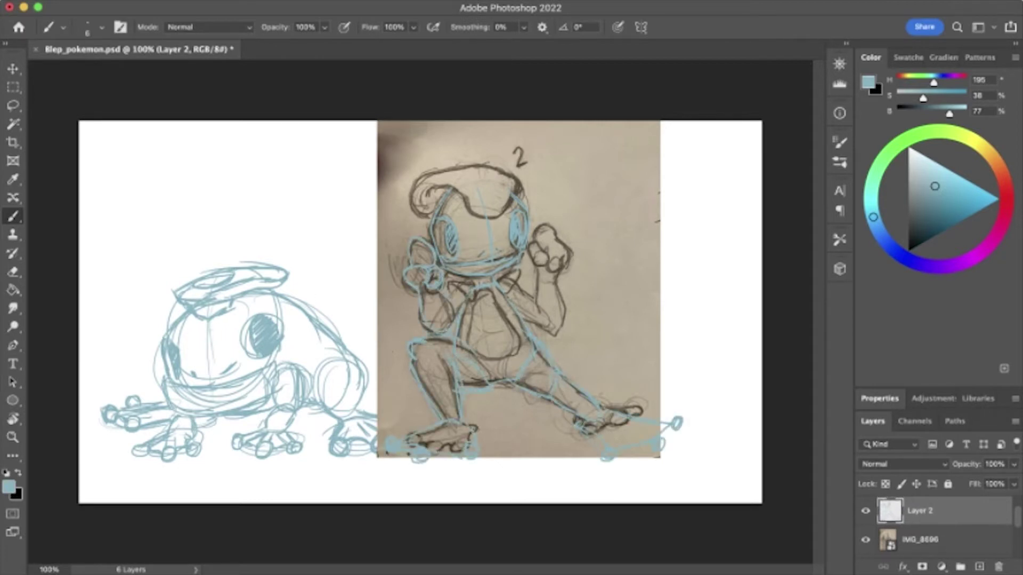
{"action": "left_click_drag", "start_coordinate": [535, 308], "coordinate": [554, 235]}
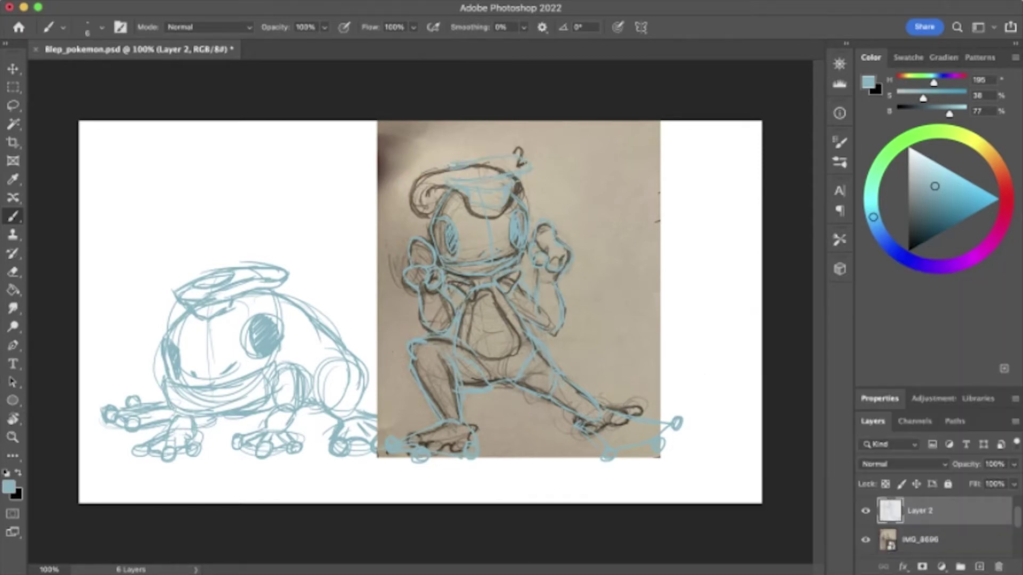
{"action": "key", "text": "ctrl+comma"}
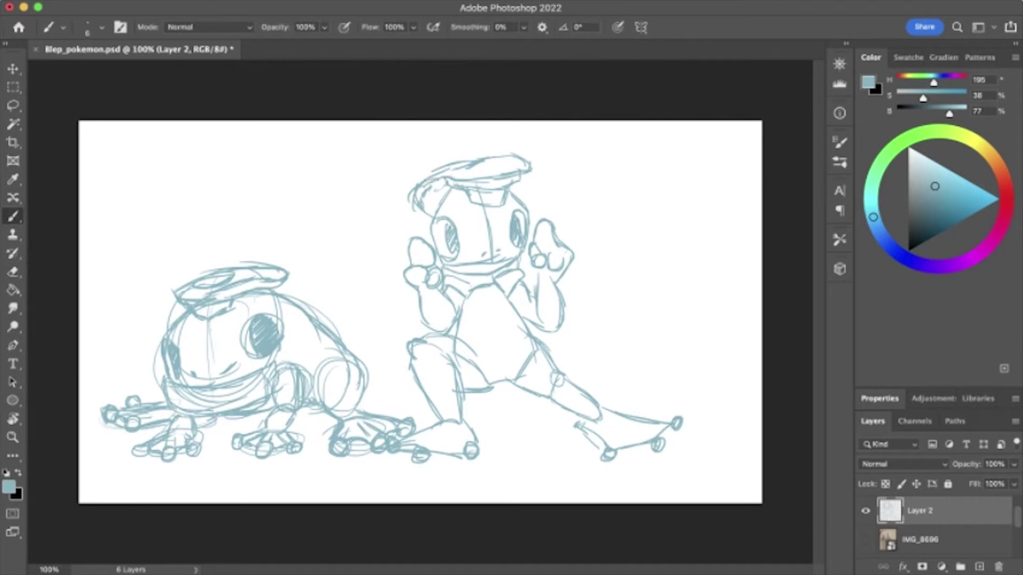
- Add toe bones to both feet and a belly patch to the second frog, and shift its sketch slightly left
{"action": "left_click_drag", "start_coordinate": [575, 424], "coordinate": [618, 447]}
{"action": "left_click_drag", "start_coordinate": [426, 448], "coordinate": [471, 426]}
{"action": "left_click_drag", "start_coordinate": [458, 346], "coordinate": [496, 405]}
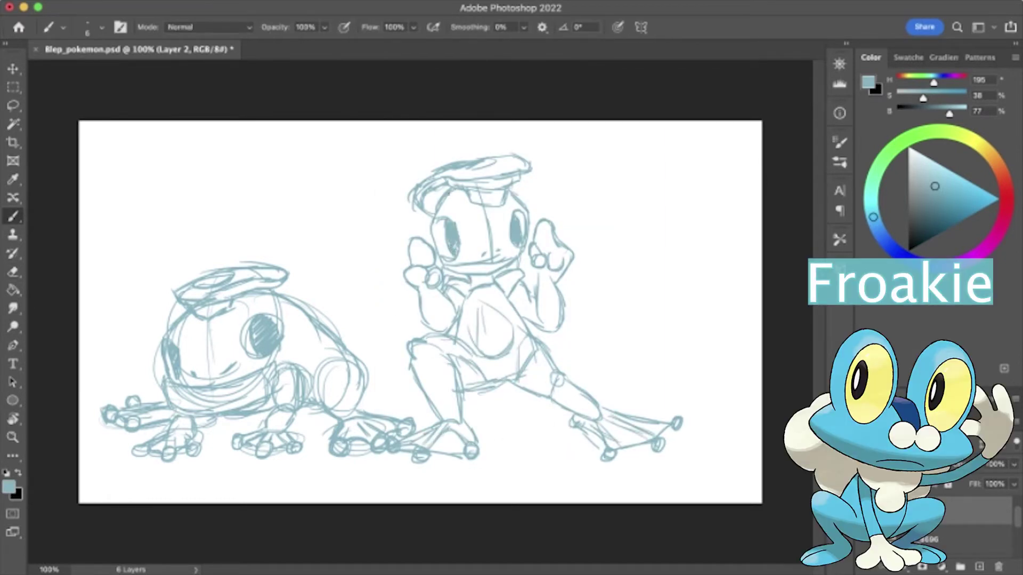
{"action": "key", "text": "e"}
{"action": "key", "text": "b"}
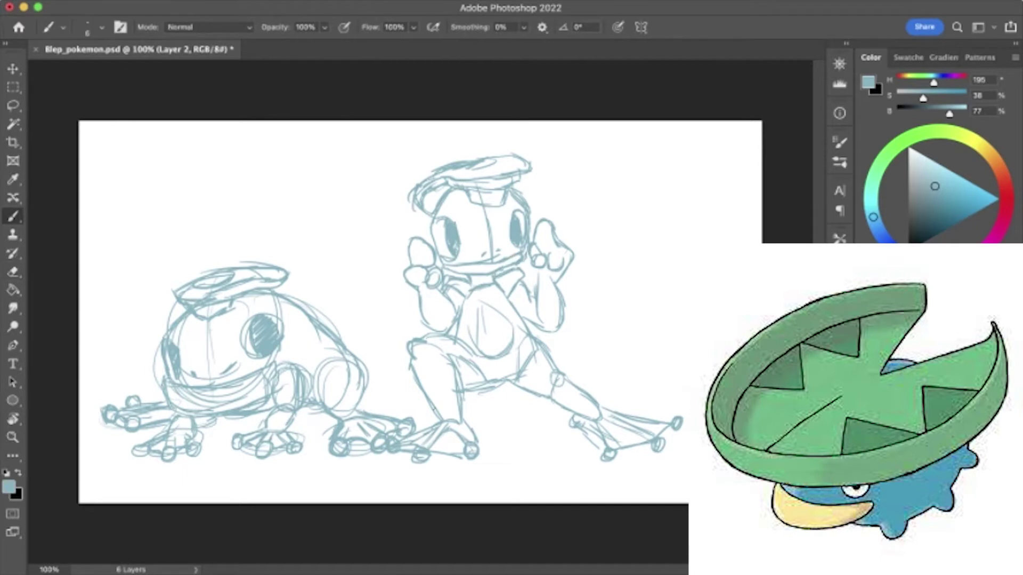
{"action": "key", "text": "v"}
{"action": "left_click_drag", "start_coordinate": [486, 385], "coordinate": [463, 389]}
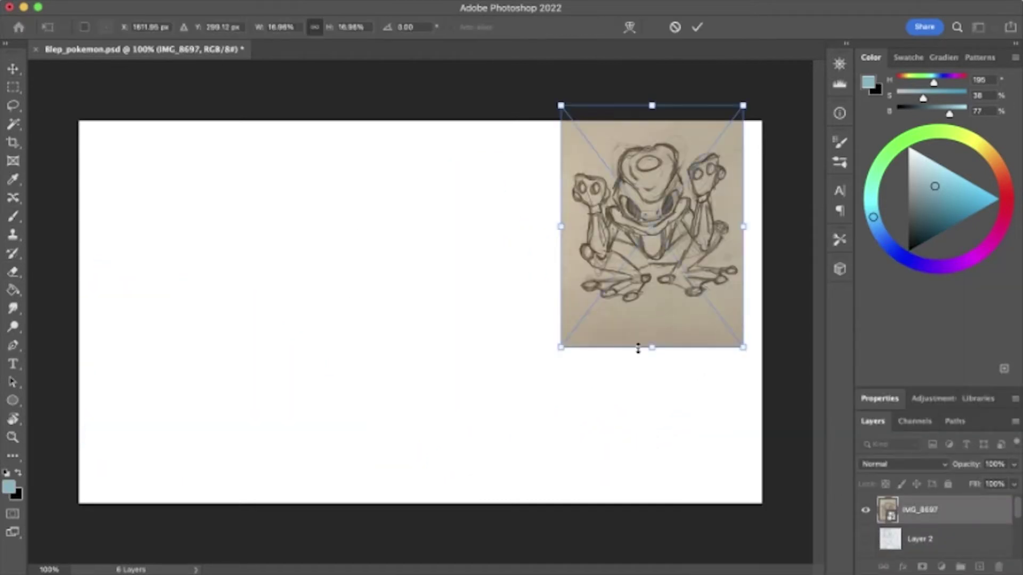
- Enlarge the IMG_8697 reference photo and trace the third frog's head, eyes and bulging headpiece on a new layer
{"action": "left_click_drag", "start_coordinate": [638, 348], "coordinate": [490, 477]}
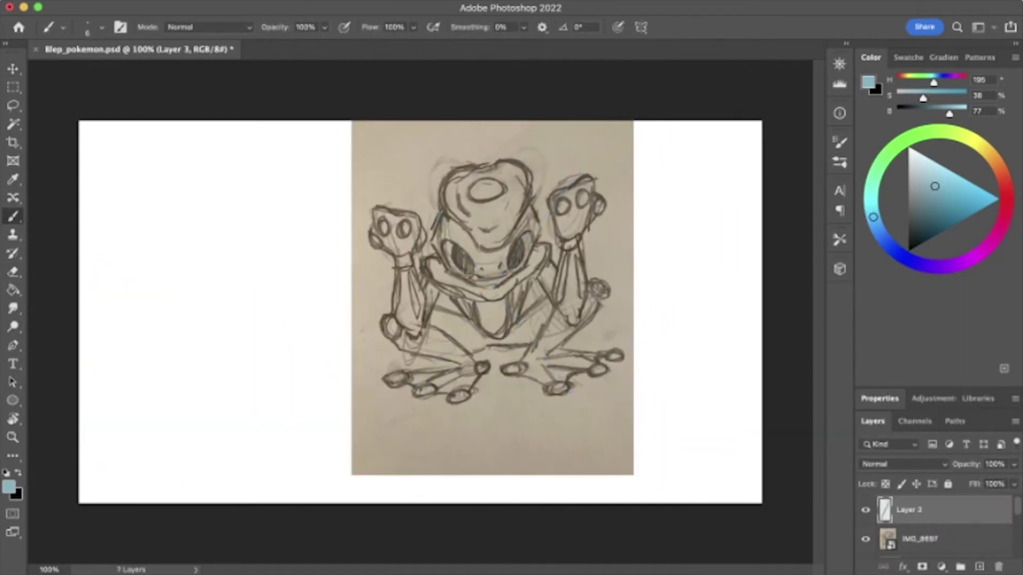
{"action": "left_click_drag", "start_coordinate": [442, 216], "coordinate": [538, 224]}
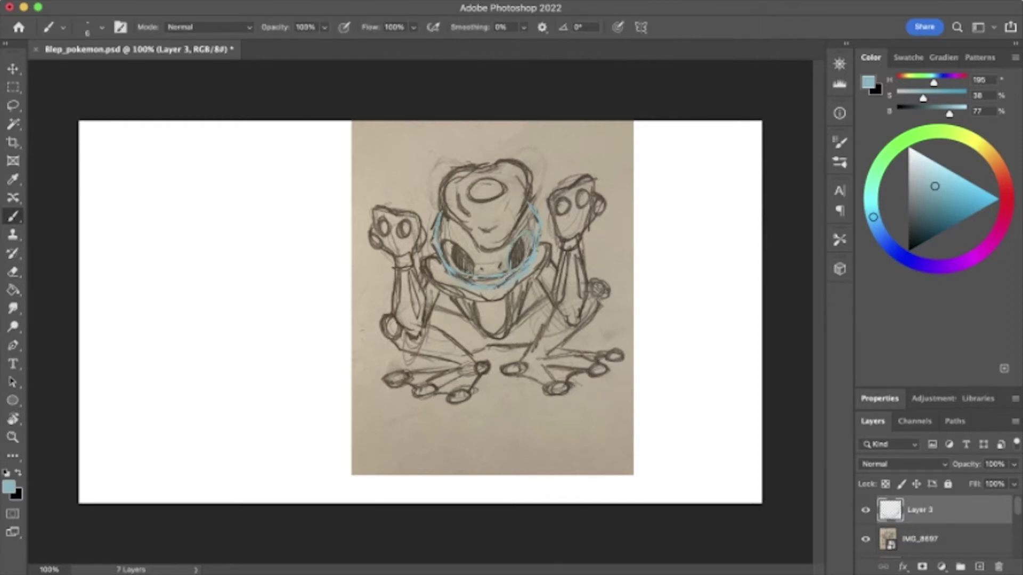
{"action": "left_click_drag", "start_coordinate": [477, 165], "coordinate": [442, 210]}
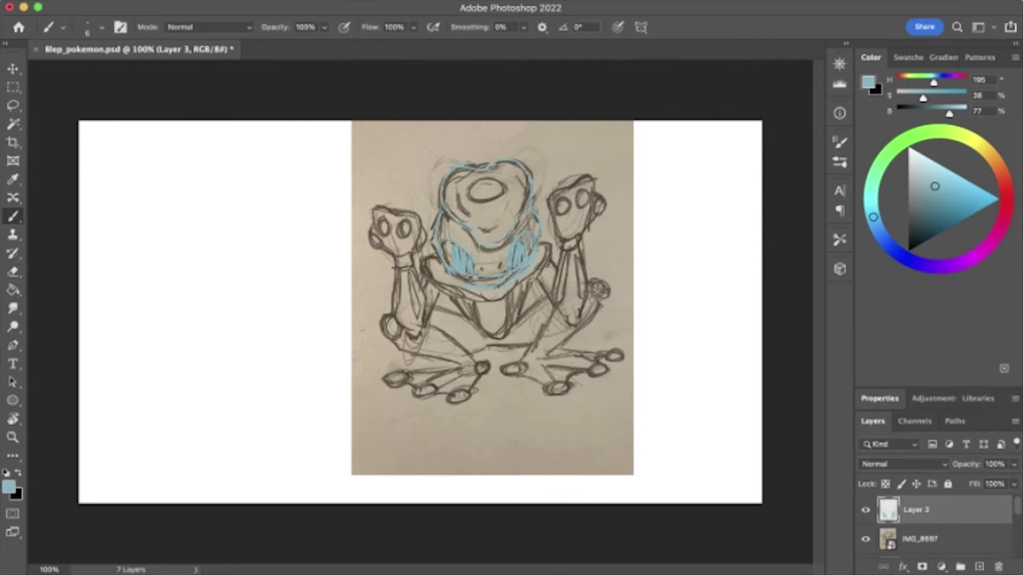
- Trace the third frog's two raised fists with their round finger pads and wrists over the reference photo
{"action": "key", "text": "super+plus"}
{"action": "key", "text": "e"}
{"action": "key", "text": "b"}
{"action": "left_click_drag", "start_coordinate": [185, 132], "coordinate": [179, 223]}
{"action": "left_click_drag", "start_coordinate": [176, 144], "coordinate": [266, 176]}
{"action": "key", "text": "e"}
{"action": "key", "text": "b"}
{"action": "left_click_drag", "start_coordinate": [544, 107], "coordinate": [607, 80]}
{"action": "left_click_drag", "start_coordinate": [533, 160], "coordinate": [554, 197]}
- Trace the third frog's forearms, wide curved jaw and V-shaped chest over the reference photo
{"action": "scroll", "coordinate": [421, 312], "scroll_direction": "down", "scroll_amount": 3}
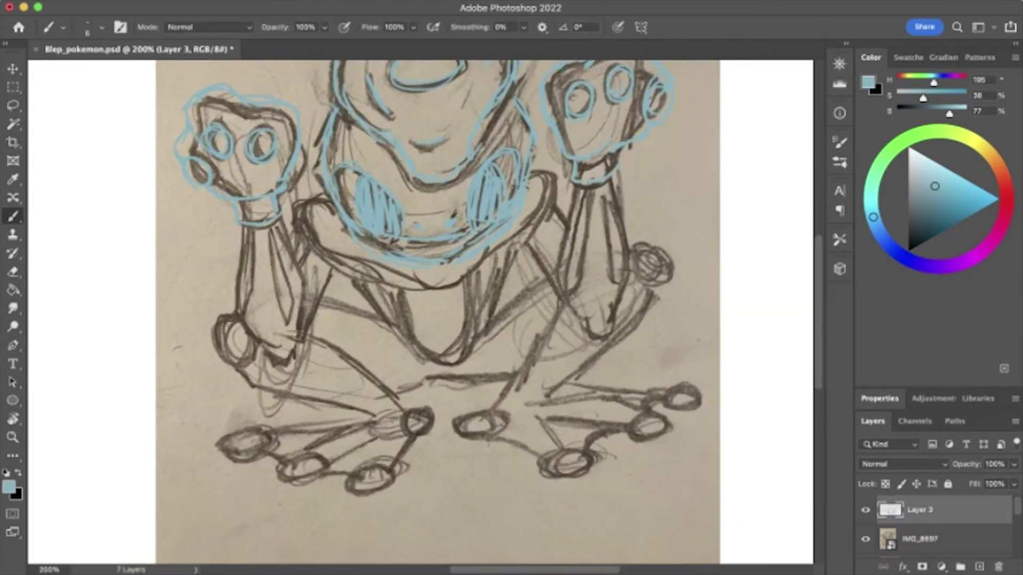
{"action": "scroll", "coordinate": [421, 312], "scroll_direction": "down", "scroll_amount": 2}
{"action": "left_click_drag", "start_coordinate": [261, 176], "coordinate": [309, 305]}
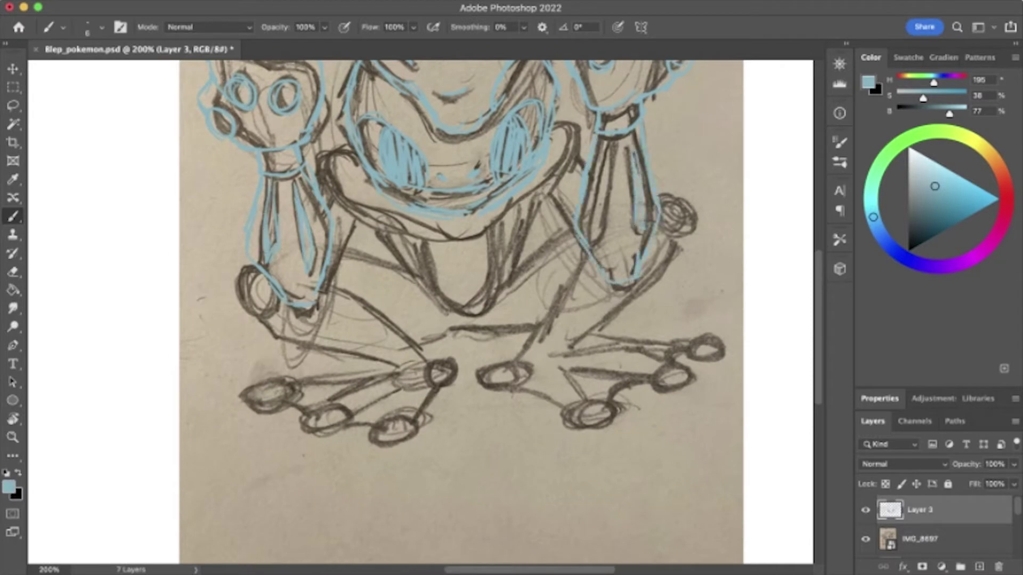
{"action": "left_click_drag", "start_coordinate": [341, 146], "coordinate": [461, 241]}
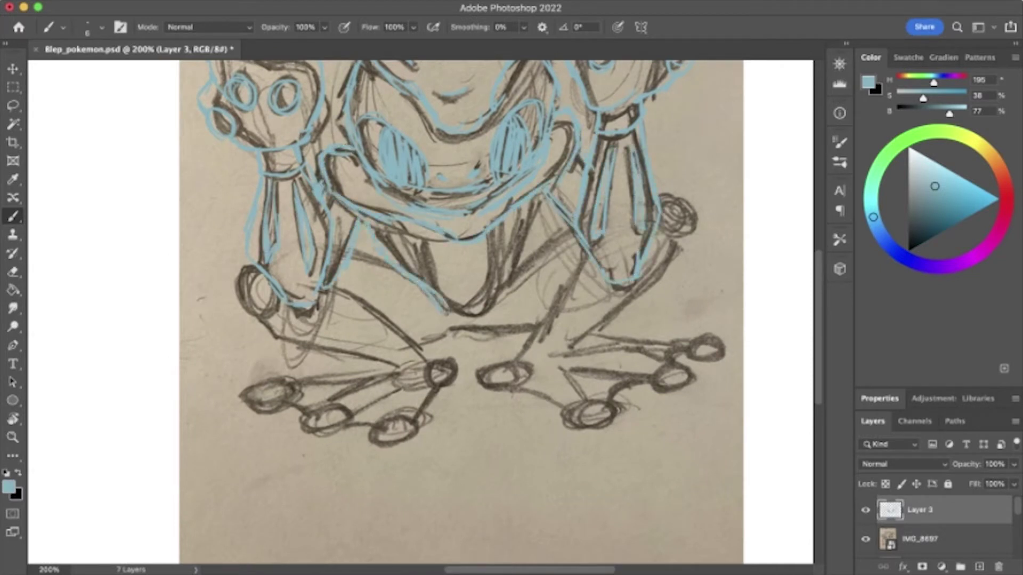
{"action": "left_click_drag", "start_coordinate": [458, 312], "coordinate": [522, 210]}
- Trace the third frog's round knees and its two splayed feet with long, round-tipped toes
{"action": "scroll", "coordinate": [421, 312], "scroll_direction": "down", "scroll_amount": 1}
{"action": "left_click_drag", "start_coordinate": [267, 234], "coordinate": [256, 287]}
{"action": "left_click_drag", "start_coordinate": [677, 165], "coordinate": [666, 210]}
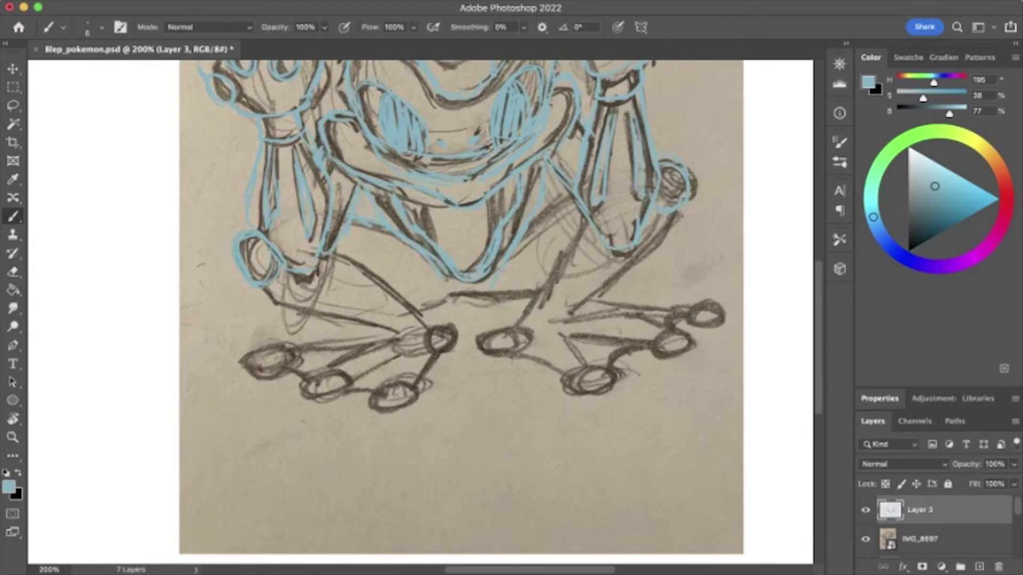
{"action": "left_click_drag", "start_coordinate": [443, 325], "coordinate": [277, 368]}
{"action": "mouse_move", "coordinate": [503, 320]}
{"action": "left_mouse_down"}
{"action": "mouse_move", "coordinate": [666, 308]}
{"action": "mouse_move", "coordinate": [570, 373]}
{"action": "left_mouse_up"}
{"action": "left_click_drag", "start_coordinate": [445, 351], "coordinate": [373, 413]}
{"action": "left_click_drag", "start_coordinate": [291, 343], "coordinate": [320, 392]}
{"action": "left_click_drag", "start_coordinate": [698, 304], "coordinate": [661, 357]}
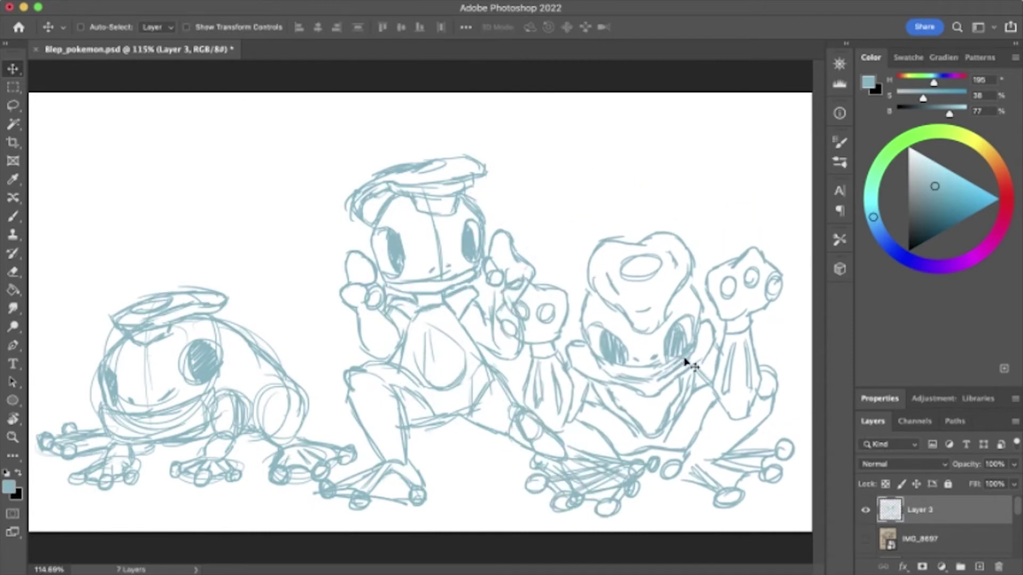
- Move the second frog's sketch left and fade its layer to 30% opacity
{"action": "left_click_drag", "start_coordinate": [417, 373], "coordinate": [370, 359]}
{"action": "left_click_drag", "start_coordinate": [408, 327], "coordinate": [418, 322]}
{"action": "key", "text": "3"}
- Redraw the second frog's torso, bent legs and feet on a new layer over the faded sketch
{"action": "key", "text": "super+shift+alt+n"}
{"action": "key", "text": "b"}
{"action": "mouse_move", "coordinate": [397, 279]}
{"action": "left_mouse_down"}
{"action": "mouse_move", "coordinate": [363, 375]}
{"action": "mouse_move", "coordinate": [453, 338]}
{"action": "left_mouse_up"}
{"action": "left_click_drag", "start_coordinate": [373, 357], "coordinate": [397, 397]}
{"action": "left_click_drag", "start_coordinate": [415, 367], "coordinate": [448, 429]}
{"action": "left_click_drag", "start_coordinate": [461, 366], "coordinate": [482, 483]}
{"action": "mouse_move", "coordinate": [469, 405]}
{"action": "left_mouse_down"}
{"action": "mouse_move", "coordinate": [512, 492]}
{"action": "mouse_move", "coordinate": [437, 507]}
{"action": "left_mouse_up"}
{"action": "mouse_move", "coordinate": [506, 471]}
{"action": "left_mouse_down"}
{"action": "mouse_move", "coordinate": [549, 503]}
{"action": "mouse_move", "coordinate": [460, 500]}
{"action": "left_mouse_up"}
{"action": "mouse_move", "coordinate": [323, 353]}
{"action": "left_mouse_down"}
{"action": "mouse_move", "coordinate": [399, 421]}
{"action": "mouse_move", "coordinate": [383, 453]}
{"action": "left_mouse_up"}
{"action": "left_click_drag", "start_coordinate": [351, 458], "coordinate": [397, 454]}
- Redraw the second frog's round head, collar, belly patch and raised arms over the faded sketch
{"action": "left_click_drag", "start_coordinate": [349, 181], "coordinate": [442, 223]}
{"action": "left_click_drag", "start_coordinate": [421, 285], "coordinate": [376, 379]}
{"action": "left_click_drag", "start_coordinate": [378, 301], "coordinate": [421, 373]}
{"action": "left_click_drag", "start_coordinate": [317, 237], "coordinate": [360, 352]}
{"action": "left_click_drag", "start_coordinate": [424, 267], "coordinate": [440, 290]}
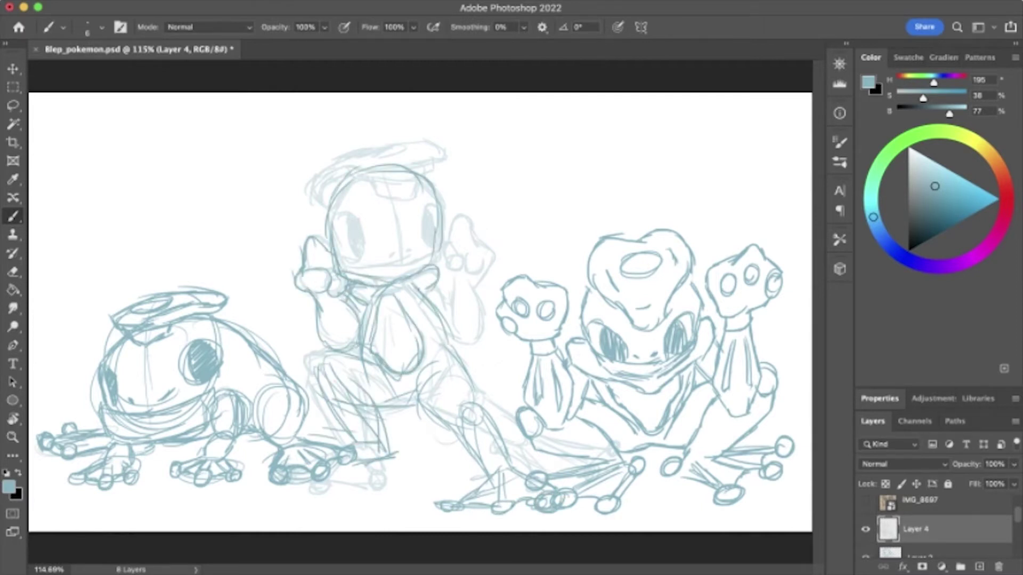
{"action": "left_click_drag", "start_coordinate": [445, 242], "coordinate": [488, 267]}
{"action": "left_click_drag", "start_coordinate": [447, 272], "coordinate": [483, 341]}
{"action": "key", "text": "e"}
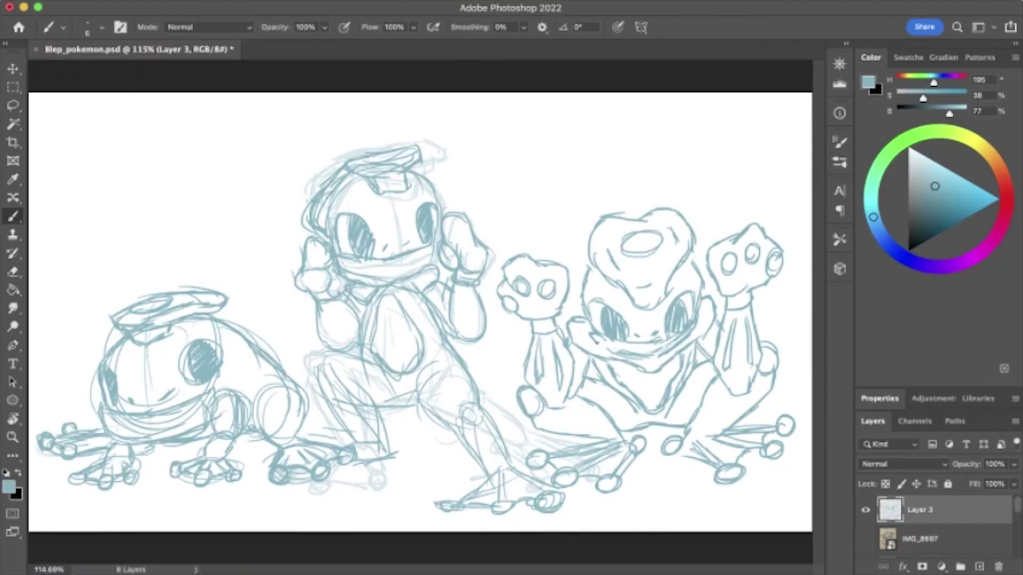
{"action": "key", "text": "v"}
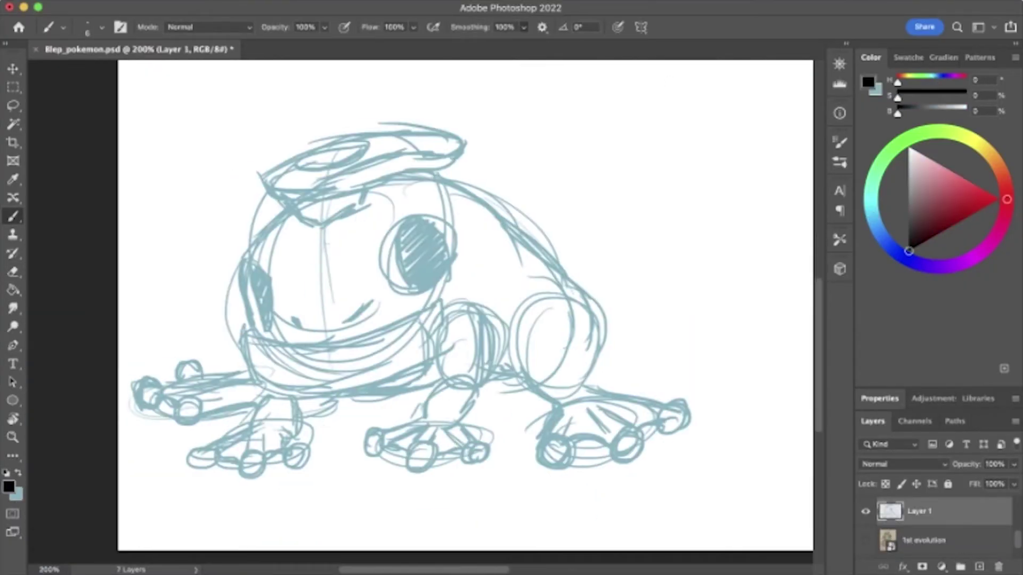
{"action": "left_click_drag", "start_coordinate": [217, 137], "coordinate": [123, 235]}
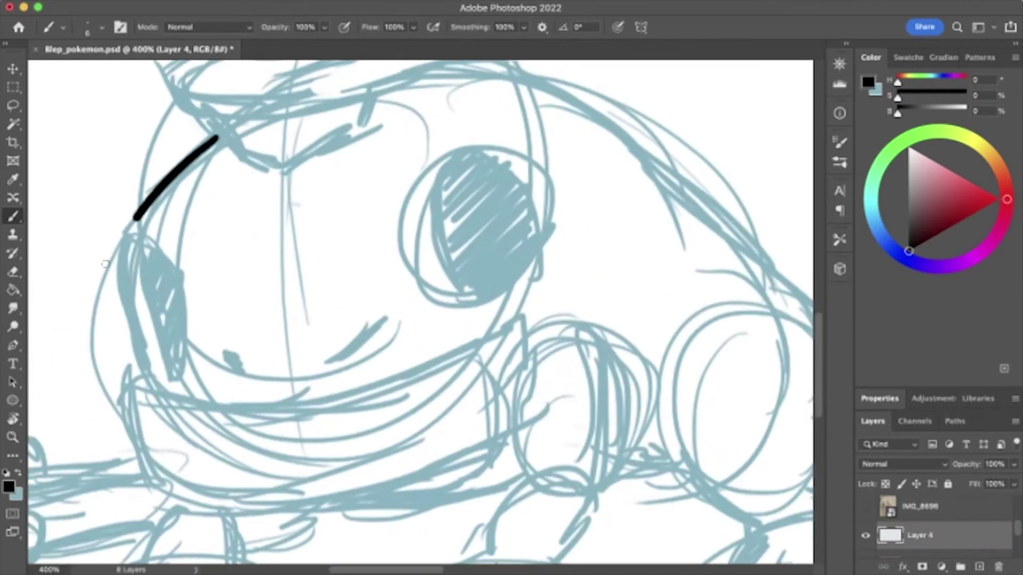
{"action": "key", "text": "super+z"}
{"action": "key", "text": "super+z"}
- Ink the front edge of the crouching frog's head and its wide jaw band in black
{"action": "mouse_move", "coordinate": [221, 130]}
{"action": "left_mouse_down"}
{"action": "mouse_move", "coordinate": [144, 360]}
{"action": "mouse_move", "coordinate": [370, 362]}
{"action": "left_mouse_up"}
{"action": "scroll", "coordinate": [139, 351], "scroll_direction": "down", "scroll_amount": 1}
{"action": "key", "text": "super+z"}
{"action": "key", "text": "super+z"}
{"action": "mouse_move", "coordinate": [133, 354]}
{"action": "left_mouse_down"}
{"action": "mouse_move", "coordinate": [478, 324]}
{"action": "mouse_move", "coordinate": [516, 296]}
{"action": "left_mouse_up"}
{"action": "mouse_move", "coordinate": [134, 340]}
{"action": "left_mouse_down"}
{"action": "mouse_move", "coordinate": [115, 389]}
{"action": "mouse_move", "coordinate": [509, 379]}
{"action": "left_mouse_up"}
{"action": "left_click_drag", "start_coordinate": [514, 296], "coordinate": [516, 319]}
{"action": "scroll", "coordinate": [472, 280], "scroll_direction": "down", "scroll_amount": 3}
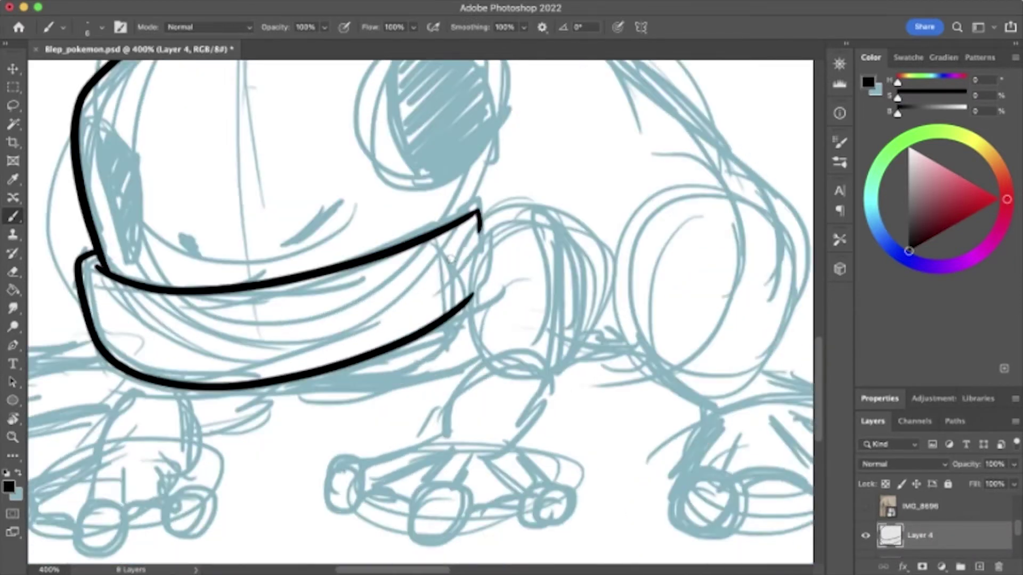
{"action": "left_click_drag", "start_coordinate": [464, 373], "coordinate": [443, 431]}
{"action": "left_click_drag", "start_coordinate": [498, 341], "coordinate": [463, 370]}
{"action": "mouse_move", "coordinate": [481, 213]}
{"action": "left_mouse_down"}
{"action": "mouse_move", "coordinate": [469, 362]}
{"action": "mouse_move", "coordinate": [540, 369]}
{"action": "left_mouse_up"}
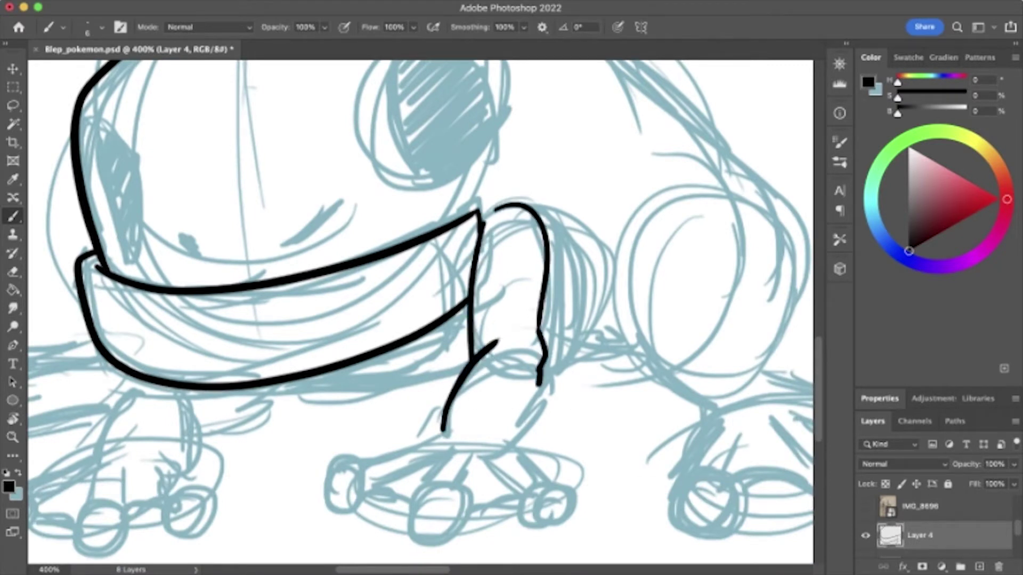
{"action": "key", "text": "super+z"}
{"action": "key", "text": "super+z"}
{"action": "key", "text": "super+z"}
- Ink the crouching frog's near front leg beside the jaw, with upper limb, elbow bump and tapered forearm
{"action": "left_click_drag", "start_coordinate": [493, 211], "coordinate": [480, 360]}
{"action": "mouse_move", "coordinate": [539, 206]}
{"action": "left_mouse_down"}
{"action": "mouse_move", "coordinate": [545, 354]}
{"action": "mouse_move", "coordinate": [442, 434]}
{"action": "left_mouse_up"}
{"action": "key", "text": "super+z"}
{"action": "left_click_drag", "start_coordinate": [480, 364], "coordinate": [445, 431]}
{"action": "key", "text": "super+z"}
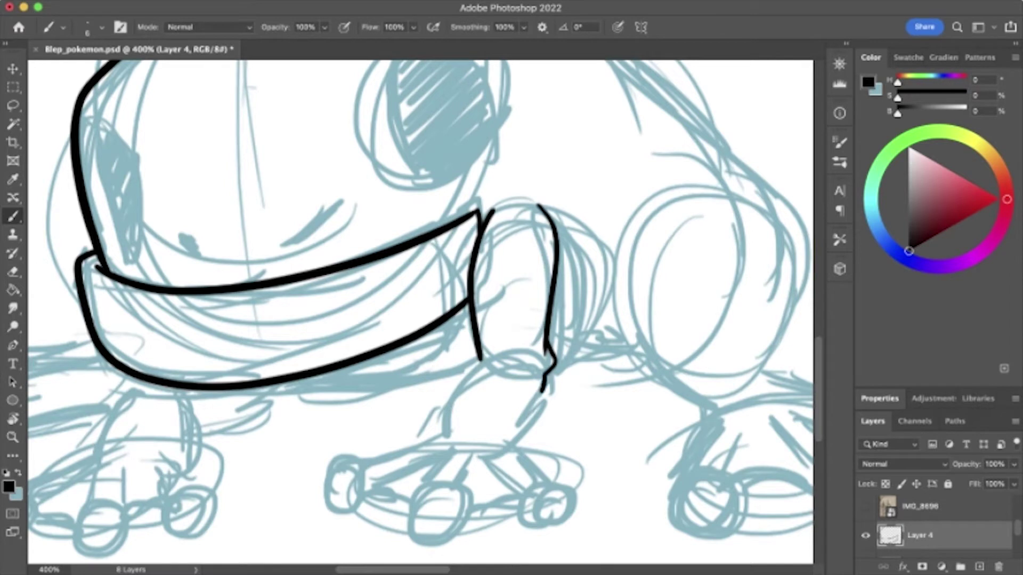
{"action": "left_click_drag", "start_coordinate": [492, 350], "coordinate": [441, 440]}
{"action": "left_click_drag", "start_coordinate": [545, 370], "coordinate": [503, 443]}
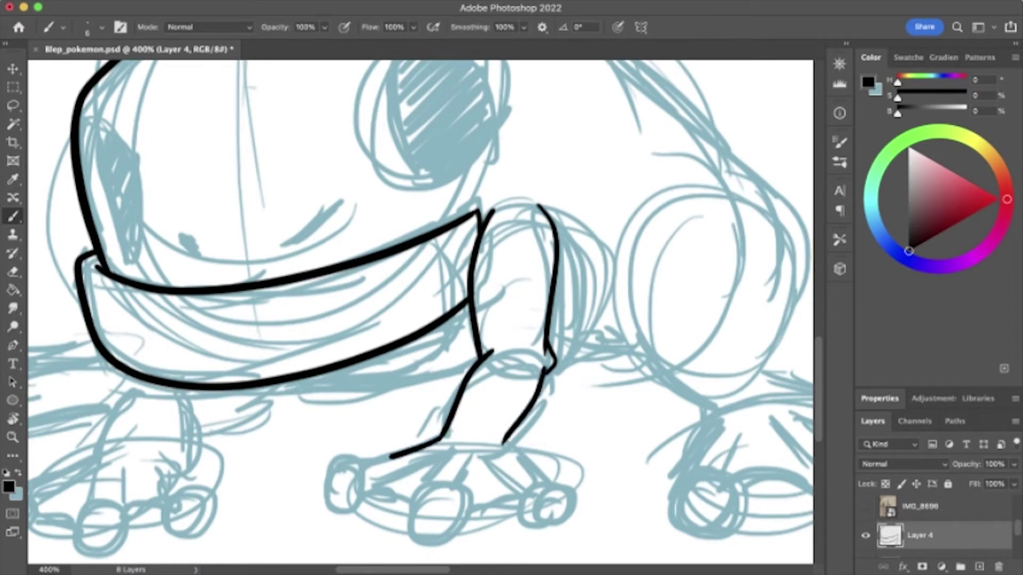
- Ink the near front foot with three round toe pads, curved webbing between them and short tendon lines
{"action": "mouse_move", "coordinate": [326, 486]}
{"action": "left_mouse_down"}
{"action": "mouse_move", "coordinate": [362, 480]}
{"action": "mouse_move", "coordinate": [410, 504]}
{"action": "mouse_move", "coordinate": [525, 501]}
{"action": "left_mouse_up"}
{"action": "key", "text": "super+z"}
{"action": "left_click_drag", "start_coordinate": [536, 486], "coordinate": [541, 483]}
{"action": "key", "text": "super+z"}
{"action": "key", "text": "super+z"}
{"action": "mouse_move", "coordinate": [504, 443]}
{"action": "left_mouse_down"}
{"action": "mouse_move", "coordinate": [553, 487]}
{"action": "mouse_move", "coordinate": [541, 517]}
{"action": "mouse_move", "coordinate": [569, 514]}
{"action": "mouse_move", "coordinate": [555, 484]}
{"action": "left_mouse_up"}
{"action": "key", "text": "super+z"}
{"action": "key", "text": "super+z"}
{"action": "key", "text": "super+z"}
{"action": "key", "text": "super+z"}
{"action": "key", "text": "super+z"}
{"action": "mouse_move", "coordinate": [460, 516]}
{"action": "left_mouse_down"}
{"action": "mouse_move", "coordinate": [544, 498]}
{"action": "mouse_move", "coordinate": [496, 460]}
{"action": "left_mouse_up"}
{"action": "left_click_drag", "start_coordinate": [450, 493], "coordinate": [456, 444]}
- Ink the flat hat shape on top of the frog's head, with its wavy rim and the pointed tab beneath
{"action": "scroll", "coordinate": [381, 472], "scroll_direction": "up", "scroll_amount": 8}
{"action": "left_click_drag", "start_coordinate": [226, 234], "coordinate": [565, 107]}
{"action": "key", "text": "super+z"}
{"action": "mouse_move", "coordinate": [288, 220]}
{"action": "left_mouse_down"}
{"action": "mouse_move", "coordinate": [160, 176]}
{"action": "mouse_move", "coordinate": [448, 89]}
{"action": "mouse_move", "coordinate": [373, 152]}
{"action": "mouse_move", "coordinate": [176, 197]}
{"action": "mouse_move", "coordinate": [565, 120]}
{"action": "left_mouse_up"}
{"action": "key", "text": "super+z"}
{"action": "key", "text": "super+z"}
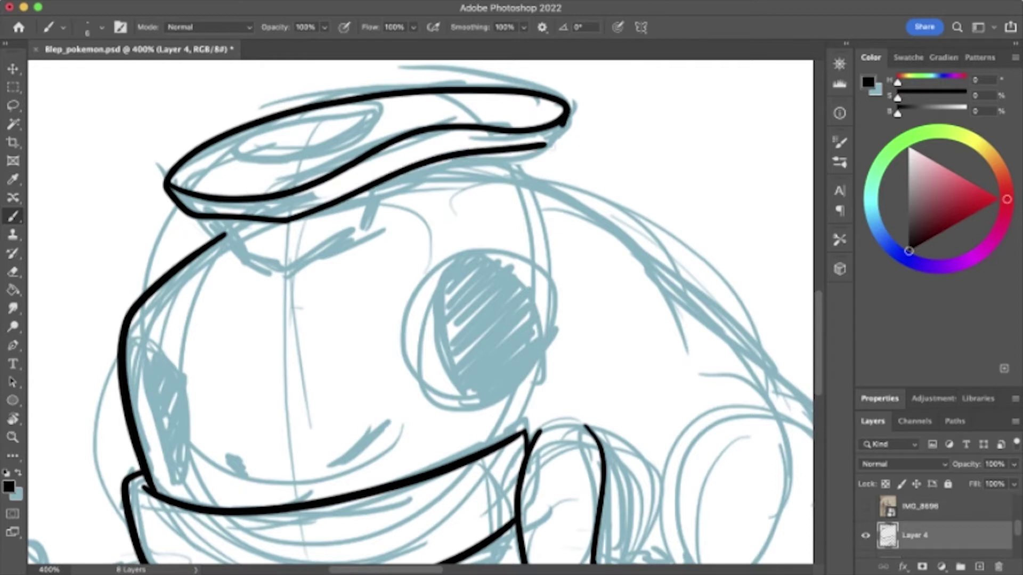
{"action": "left_click_drag", "start_coordinate": [218, 222], "coordinate": [358, 230]}
{"action": "mouse_move", "coordinate": [376, 115]}
{"action": "left_mouse_down"}
{"action": "mouse_move", "coordinate": [242, 139]}
{"action": "mouse_move", "coordinate": [368, 121]}
{"action": "left_mouse_up"}
{"action": "key", "text": "super+z"}
- Ink the long curve of the frog's back from the hat down towards the rump
{"action": "scroll", "coordinate": [421, 317], "scroll_direction": "right", "scroll_amount": 5}
{"action": "scroll", "coordinate": [421, 317], "scroll_direction": "down", "scroll_amount": 4}
{"action": "left_click_drag", "start_coordinate": [280, 109], "coordinate": [339, 98]}
{"action": "scroll", "coordinate": [421, 317], "scroll_direction": "right", "scroll_amount": 4}
{"action": "scroll", "coordinate": [421, 317], "scroll_direction": "down", "scroll_amount": 2}
{"action": "left_click_drag", "start_coordinate": [383, 70], "coordinate": [672, 352]}
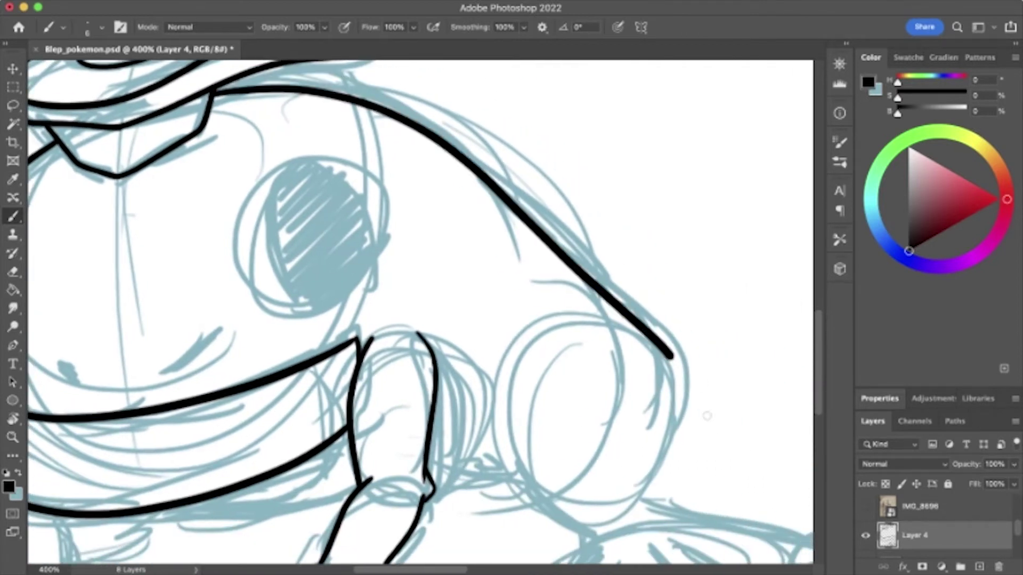
- Ink the rounded rump and both edges of the near hind thigh down to the ankle
{"action": "scroll", "coordinate": [421, 317], "scroll_direction": "down", "scroll_amount": 5}
{"action": "scroll", "coordinate": [421, 317], "scroll_direction": "right", "scroll_amount": 4}
{"action": "left_click_drag", "start_coordinate": [426, 184], "coordinate": [381, 341]}
{"action": "key", "text": "super+z"}
{"action": "key", "text": "super+z"}
{"action": "left_click_drag", "start_coordinate": [418, 61], "coordinate": [559, 269]}
{"action": "left_click_drag", "start_coordinate": [392, 182], "coordinate": [437, 336]}
{"action": "left_click_drag", "start_coordinate": [557, 261], "coordinate": [520, 338]}
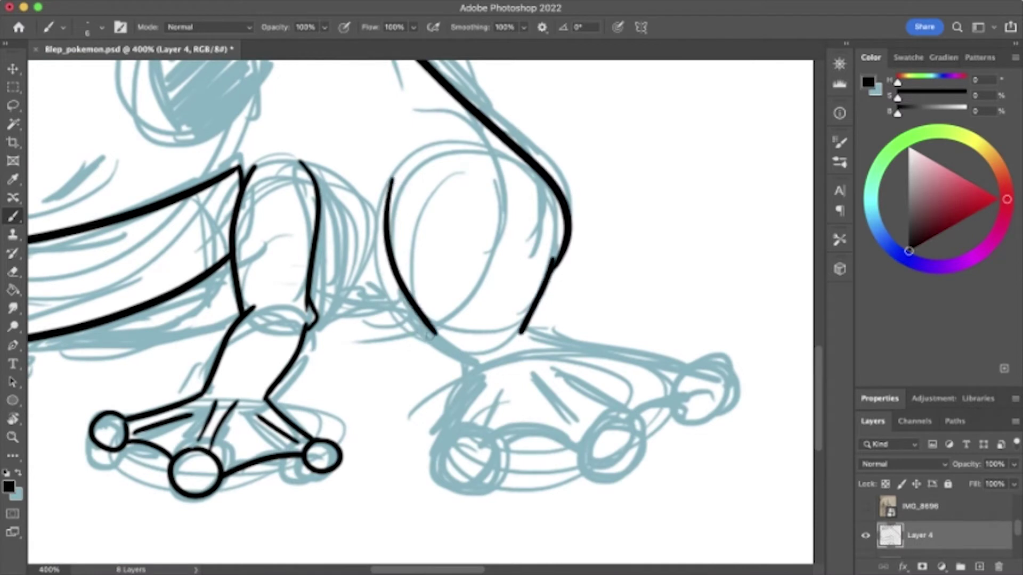
{"action": "left_click_drag", "start_coordinate": [426, 326], "coordinate": [462, 356]}
{"action": "scroll", "coordinate": [158, 307], "scroll_direction": "left", "scroll_amount": 4}
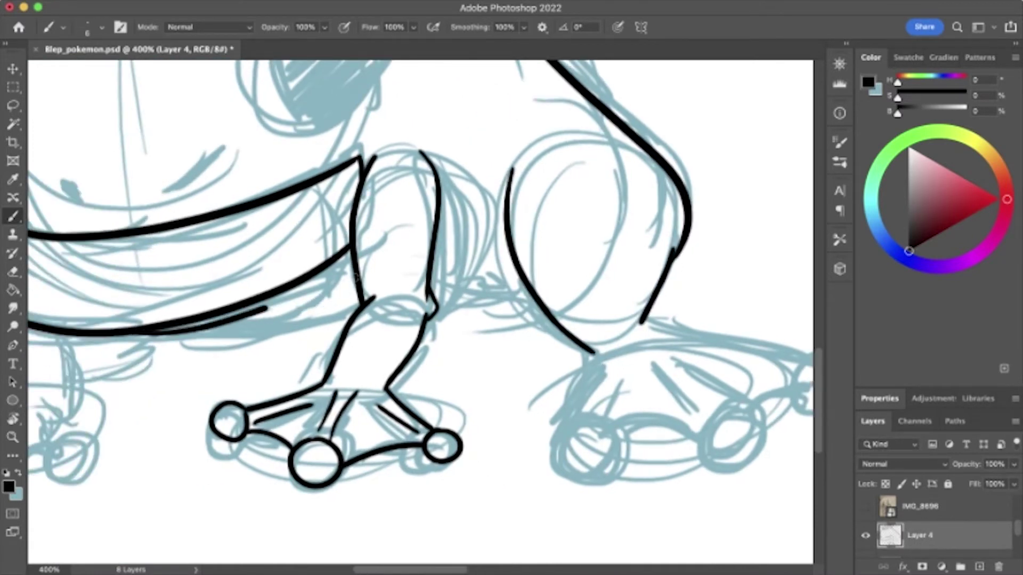
- Ink the near hind foot's three round toe pads, its upper edge and the webbing between the toes
{"action": "key", "text": "super+equal"}
{"action": "scroll", "coordinate": [421, 250], "scroll_direction": "down", "scroll_amount": 1}
{"action": "left_click_drag", "start_coordinate": [432, 328], "coordinate": [429, 330]}
{"action": "left_click_drag", "start_coordinate": [620, 319], "coordinate": [623, 321]}
{"action": "left_click_drag", "start_coordinate": [724, 254], "coordinate": [727, 256]}
{"action": "left_click_drag", "start_coordinate": [501, 205], "coordinate": [706, 255]}
{"action": "left_click_drag", "start_coordinate": [698, 285], "coordinate": [640, 311]}
{"action": "key", "text": "ctrl+z"}
{"action": "mouse_move", "coordinate": [462, 341]}
{"action": "left_mouse_down"}
{"action": "mouse_move", "coordinate": [645, 309]}
{"action": "mouse_move", "coordinate": [698, 288]}
{"action": "left_mouse_up"}
- Ink the near hind foot's heel edge and short tendon lines running from the ankle towards the toes
{"action": "left_click_drag", "start_coordinate": [437, 245], "coordinate": [418, 330]}
{"action": "key", "text": "ctrl+z"}
{"action": "left_click_drag", "start_coordinate": [493, 242], "coordinate": [580, 325]}
{"action": "left_click_drag", "start_coordinate": [519, 239], "coordinate": [596, 296]}
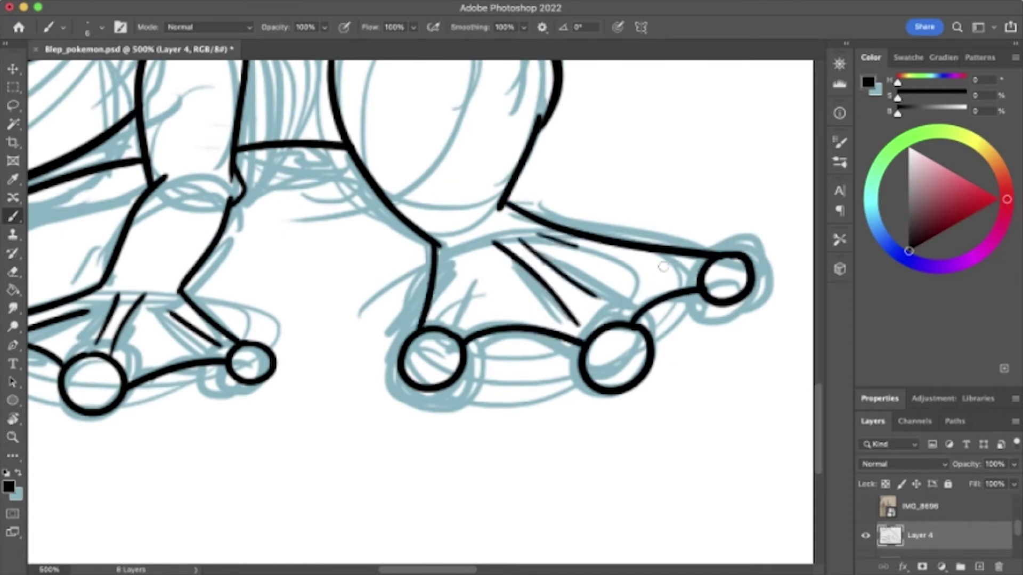
{"action": "left_click_drag", "start_coordinate": [459, 254], "coordinate": [463, 327]}
- Ink both sides of the far front leg below the front of the jaw
{"action": "scroll", "coordinate": [421, 312], "scroll_direction": "up", "scroll_amount": 3}
{"action": "scroll", "coordinate": [421, 311], "scroll_direction": "left", "scroll_amount": 3}
{"action": "scroll", "coordinate": [421, 312], "scroll_direction": "left", "scroll_amount": 4}
{"action": "scroll", "coordinate": [421, 312], "scroll_direction": "left", "scroll_amount": 5}
{"action": "scroll", "coordinate": [421, 312], "scroll_direction": "down", "scroll_amount": 1}
{"action": "left_click_drag", "start_coordinate": [368, 224], "coordinate": [336, 314]}
{"action": "left_click_drag", "start_coordinate": [447, 239], "coordinate": [429, 312]}
- Ink the far front foot with three round toe pads, curved webbing and tendon lines
{"action": "left_click_drag", "start_coordinate": [335, 314], "coordinate": [190, 402]}
{"action": "left_click_drag", "start_coordinate": [208, 360], "coordinate": [224, 365]}
{"action": "left_click_drag", "start_coordinate": [344, 387], "coordinate": [352, 389]}
{"action": "left_click_drag", "start_coordinate": [464, 368], "coordinate": [470, 370]}
{"action": "left_click_drag", "start_coordinate": [429, 311], "coordinate": [466, 366]}
{"action": "left_click_drag", "start_coordinate": [373, 396], "coordinate": [434, 390]}
{"action": "left_click_drag", "start_coordinate": [244, 387], "coordinate": [312, 404]}
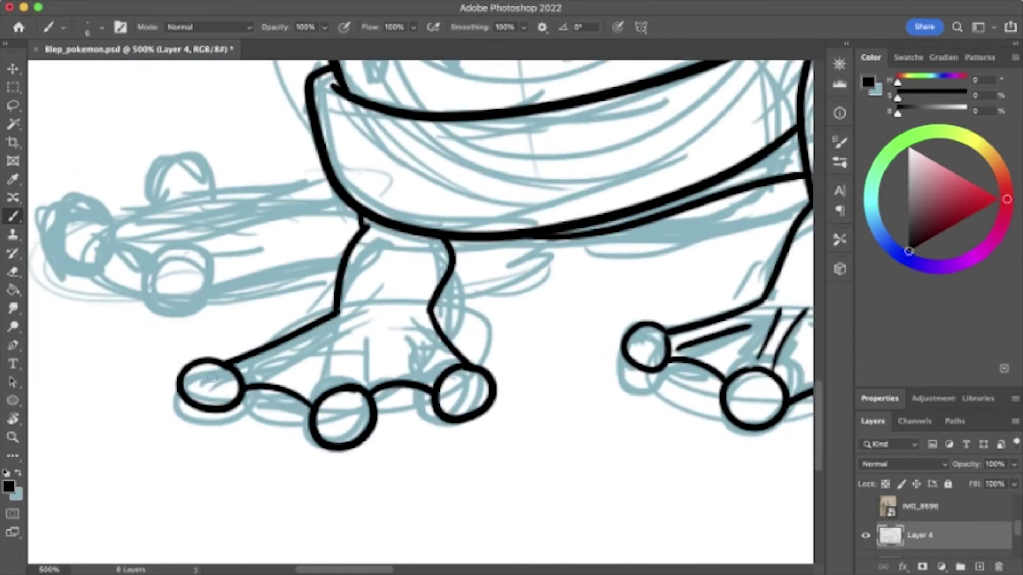
{"action": "mouse_move", "coordinate": [354, 336]}
{"action": "left_mouse_down"}
{"action": "mouse_move", "coordinate": [330, 384]}
{"action": "mouse_move", "coordinate": [357, 373]}
{"action": "left_mouse_up"}
{"action": "left_click_drag", "start_coordinate": [421, 331], "coordinate": [436, 365]}
- Ink the toe pads, webbing and lower edge of the foot stretched out in front of the frog's jaw
{"action": "scroll", "coordinate": [421, 312], "scroll_direction": "left", "scroll_amount": 3}
{"action": "scroll", "coordinate": [421, 312], "scroll_direction": "up", "scroll_amount": 1}
{"action": "left_click_drag", "start_coordinate": [181, 243], "coordinate": [184, 244]}
{"action": "left_click_drag", "start_coordinate": [94, 200], "coordinate": [82, 264]}
{"action": "key", "text": "ctrl+z"}
{"action": "left_click_drag", "start_coordinate": [170, 213], "coordinate": [158, 211]}
{"action": "left_click_drag", "start_coordinate": [186, 269], "coordinate": [226, 290]}
{"action": "left_click_drag", "start_coordinate": [290, 296], "coordinate": [421, 277]}
- Ink the outstretched foot's upper toe pad and top edge, and add thin tendon lines along it
{"action": "left_click_drag", "start_coordinate": [184, 229], "coordinate": [233, 214]}
{"action": "key", "text": "ctrl+z"}
{"action": "mouse_move", "coordinate": [251, 161]}
{"action": "left_mouse_down"}
{"action": "mouse_move", "coordinate": [235, 206]}
{"action": "mouse_move", "coordinate": [402, 195]}
{"action": "left_mouse_up"}
{"action": "left_click_drag", "start_coordinate": [264, 214], "coordinate": [367, 215]}
{"action": "left_click_drag", "start_coordinate": [218, 235], "coordinate": [305, 227]}
{"action": "left_click_drag", "start_coordinate": [221, 249], "coordinate": [309, 238]}
{"action": "left_click_drag", "start_coordinate": [286, 264], "coordinate": [299, 262]}
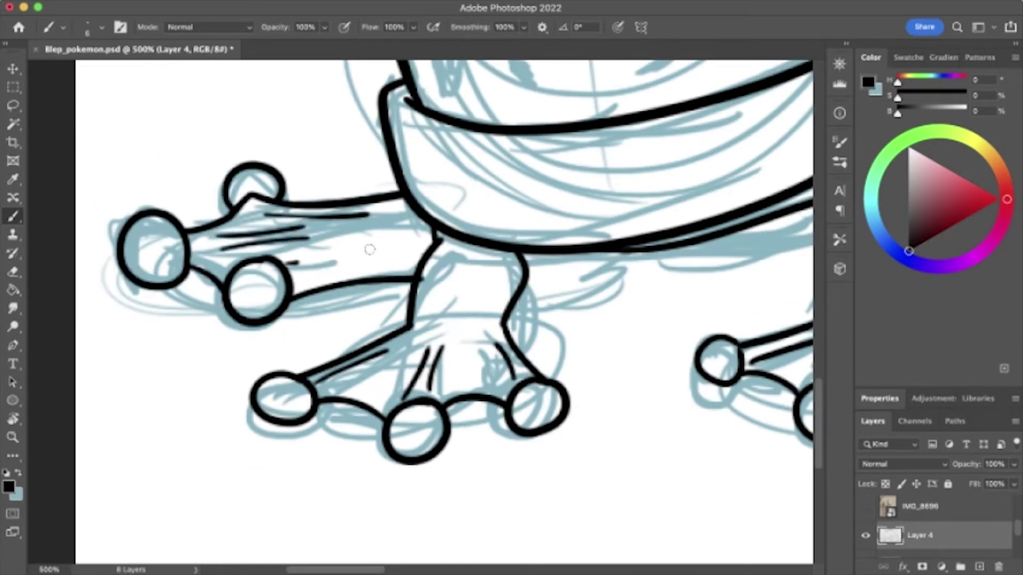
- Ink the frog's two small nostrils and the round eye outlines
{"action": "scroll", "coordinate": [369, 250], "scroll_direction": "down", "scroll_amount": 3}
{"action": "scroll", "coordinate": [370, 250], "scroll_direction": "down", "scroll_amount": 5}
{"action": "scroll", "coordinate": [350, 318], "scroll_direction": "up", "scroll_amount": 5}
{"action": "scroll", "coordinate": [350, 317], "scroll_direction": "up", "scroll_amount": 2}
{"action": "left_click_drag", "start_coordinate": [326, 340], "coordinate": [351, 318]}
{"action": "left_click_drag", "start_coordinate": [218, 336], "coordinate": [233, 349]}
{"action": "left_click_drag", "start_coordinate": [327, 341], "coordinate": [347, 320]}
{"action": "scroll", "coordinate": [250, 184], "scroll_direction": "right", "scroll_amount": 2}
{"action": "mouse_move", "coordinate": [331, 187]}
{"action": "left_mouse_down"}
{"action": "mouse_move", "coordinate": [493, 224]}
{"action": "mouse_move", "coordinate": [368, 280]}
{"action": "left_mouse_up"}
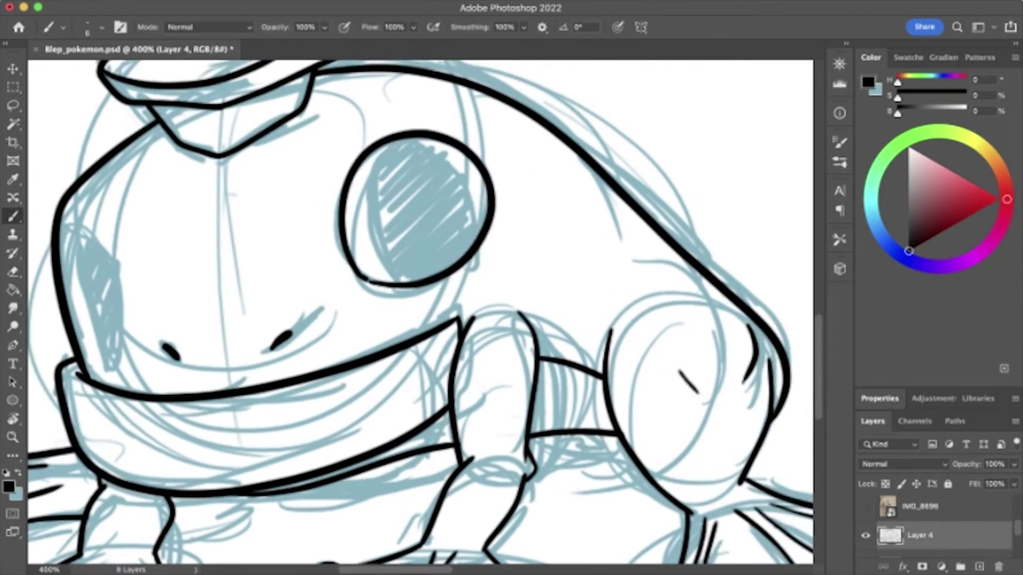
{"action": "scroll", "coordinate": [421, 315], "scroll_direction": "left", "scroll_amount": 2}
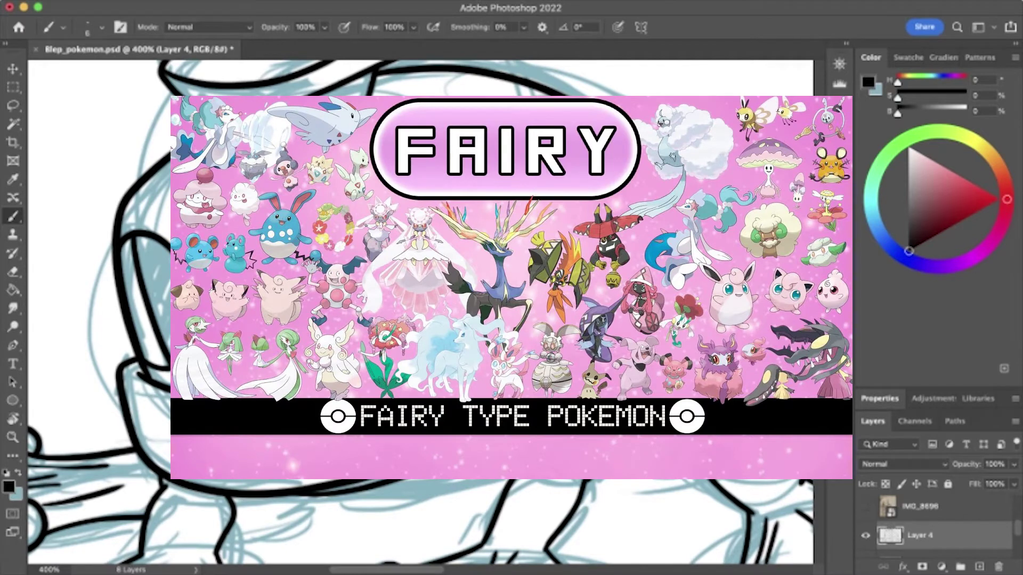
- Draw the curved inner edges of both pupils and fill the pupils solid black
{"action": "mouse_move", "coordinate": [468, 144]}
{"action": "left_mouse_down"}
{"action": "mouse_move", "coordinate": [528, 229]}
{"action": "mouse_move", "coordinate": [447, 272]}
{"action": "left_mouse_up"}
{"action": "left_click_drag", "start_coordinate": [458, 165], "coordinate": [500, 208]}
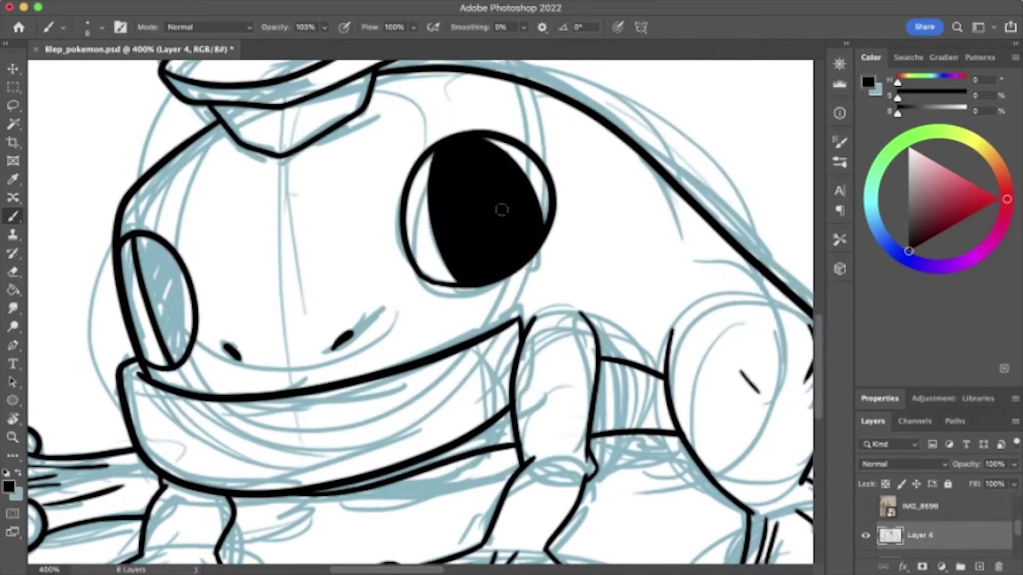
{"action": "left_click_drag", "start_coordinate": [144, 239], "coordinate": [165, 304]}
{"action": "mouse_move", "coordinate": [155, 264]}
{"action": "left_mouse_down"}
{"action": "mouse_move", "coordinate": [171, 320]}
{"action": "mouse_move", "coordinate": [183, 279]}
{"action": "mouse_move", "coordinate": [178, 288]}
{"action": "left_mouse_up"}
{"action": "key", "text": "v"}
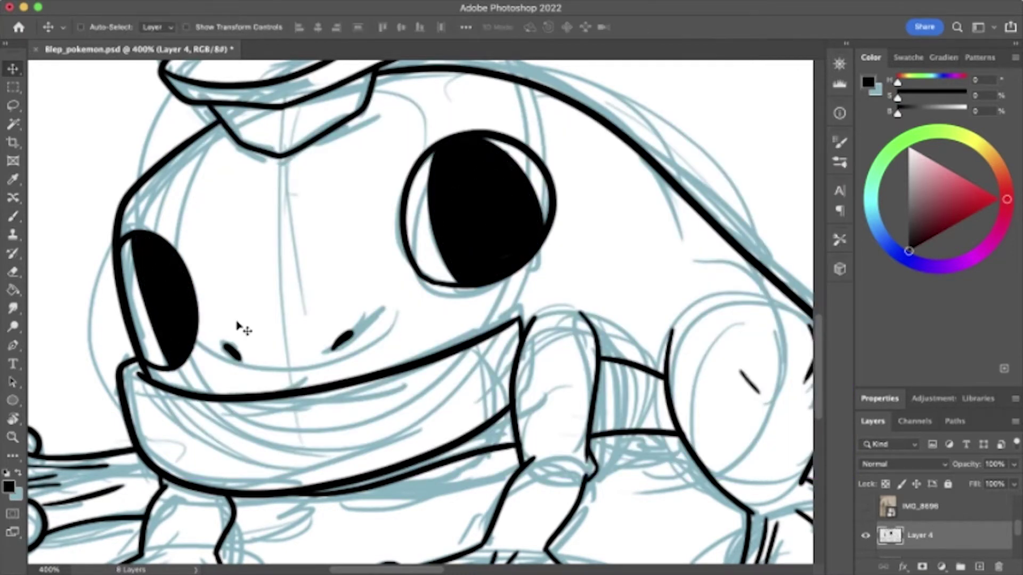
{"action": "key", "text": "super+0"}
{"action": "key", "text": "b"}
{"action": "scroll", "coordinate": [160, 405], "scroll_direction": "up", "scroll_amount": 5}
{"action": "scroll", "coordinate": [421, 315], "scroll_direction": "down", "scroll_amount": 2}
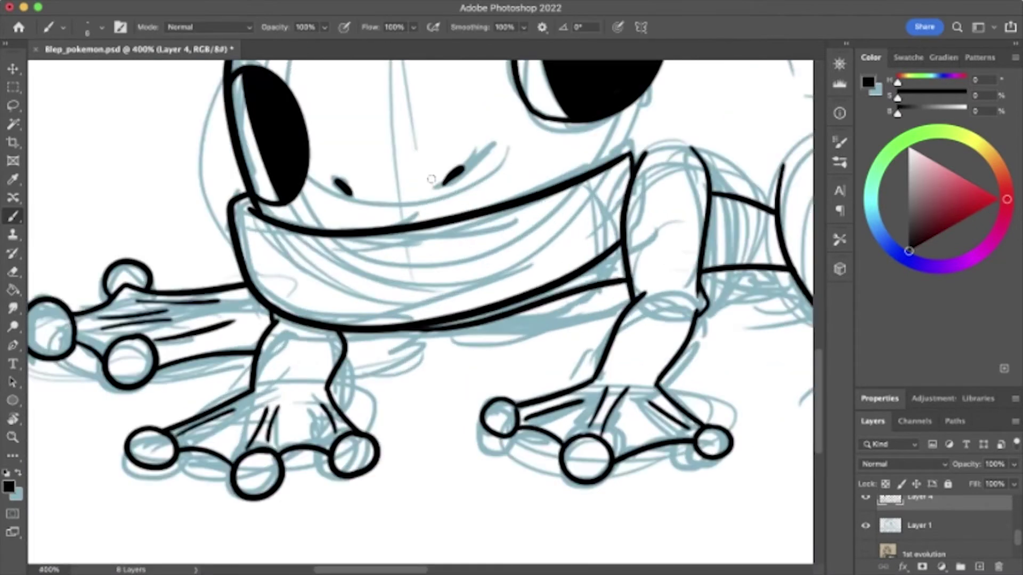
{"action": "left_click_drag", "start_coordinate": [405, 311], "coordinate": [549, 265]}
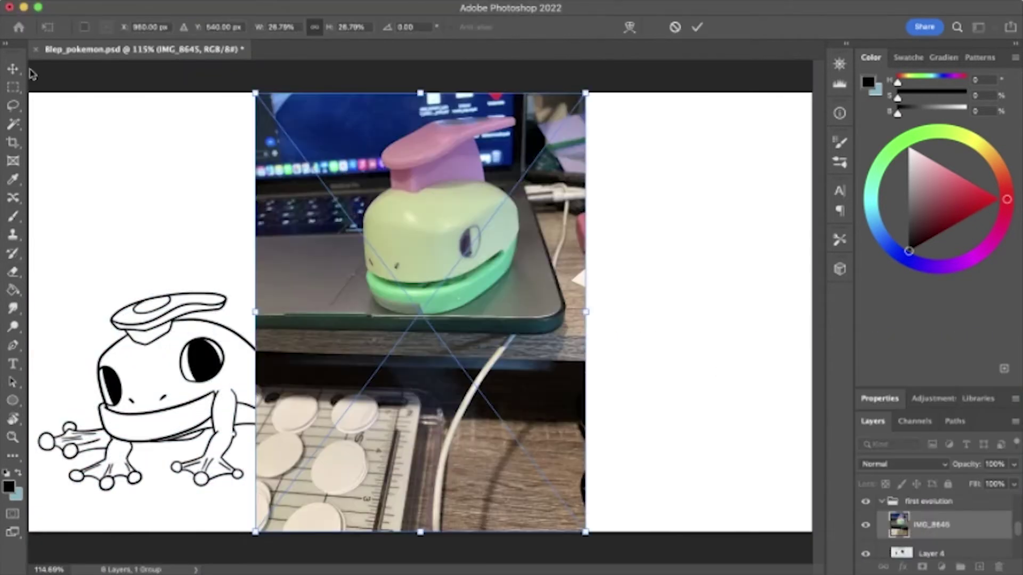
- Shrink the IMG_8645 reference photo, place it in the canvas's upper-right corner and add a new layer
{"action": "left_click_drag", "start_coordinate": [256, 536], "coordinate": [359, 393]}
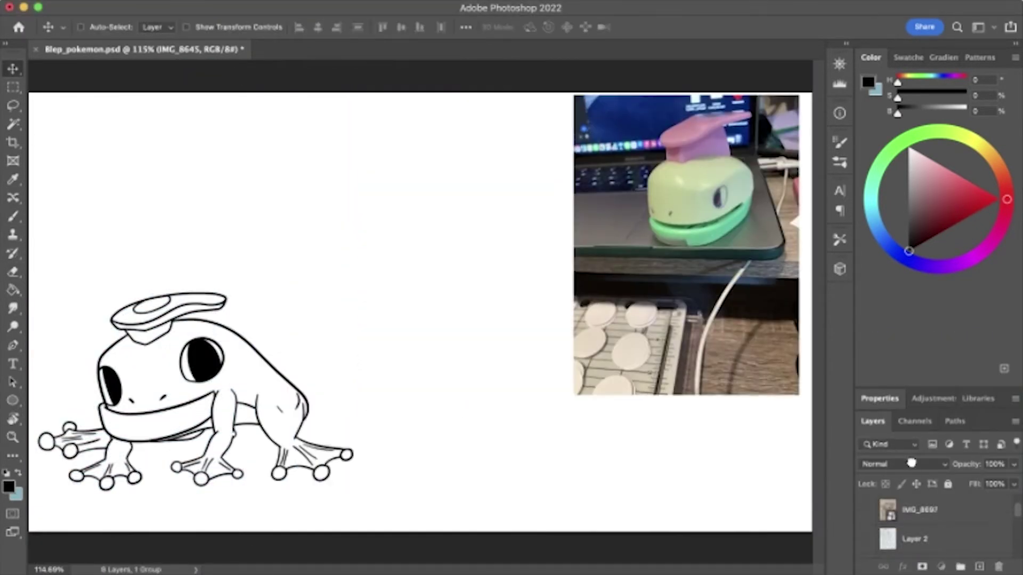
{"action": "left_click", "coordinate": [979, 567]}
- Paint a muted sage green and a teal green swatch above the frog, using colors sampled from the reference photo
{"action": "key", "text": "i"}
{"action": "left_click_drag", "start_coordinate": [673, 229], "coordinate": [670, 190]}
{"action": "key", "text": "b"}
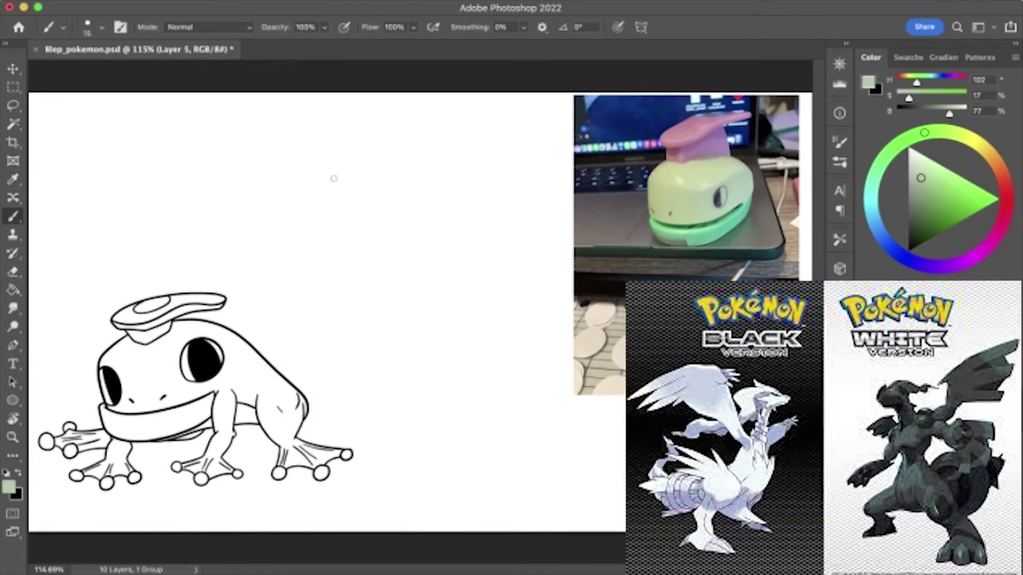
{"action": "left_click_drag", "start_coordinate": [299, 144], "coordinate": [306, 163]}
{"action": "left_click", "coordinate": [703, 229], "text": "alt"}
{"action": "left_click_drag", "start_coordinate": [354, 189], "coordinate": [362, 205]}
- Add a pale yellow-green swatch sampled from the photo beside the sage one, erasing the stray light green dab
{"action": "left_click", "coordinate": [704, 207], "text": "alt"}
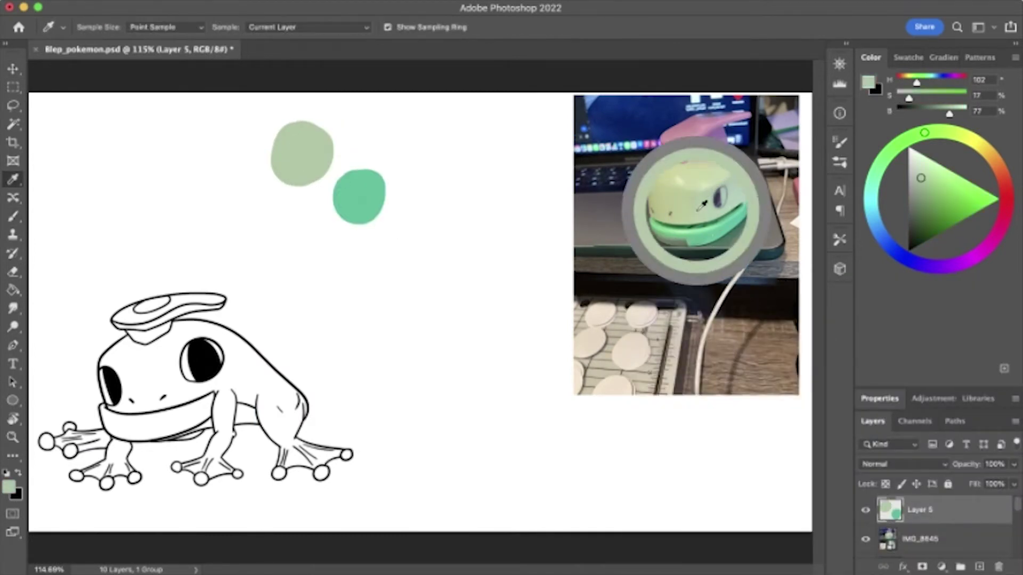
{"action": "left_click", "coordinate": [318, 180], "text": "alt"}
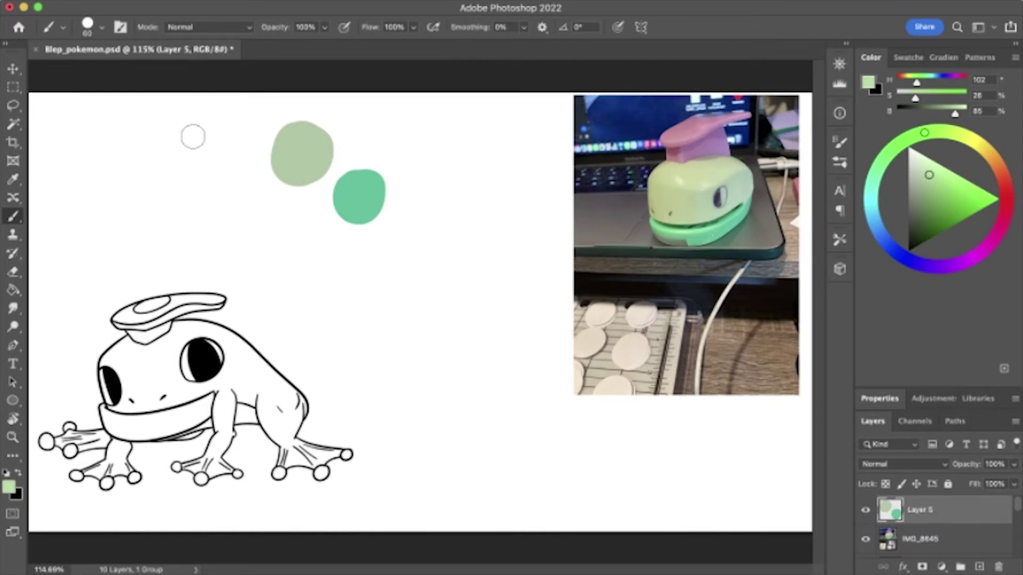
{"action": "left_click_drag", "start_coordinate": [193, 133], "coordinate": [195, 125]}
{"action": "left_click", "coordinate": [686, 182], "text": "alt"}
{"action": "left_click_drag", "start_coordinate": [341, 144], "coordinate": [356, 121]}
{"action": "key", "text": "e"}
{"action": "left_click_drag", "start_coordinate": [194, 133], "coordinate": [194, 123]}
- Add a dark gray-green swatch sampled from the photo layer beside the teal swatch
{"action": "key", "text": "alt+["}
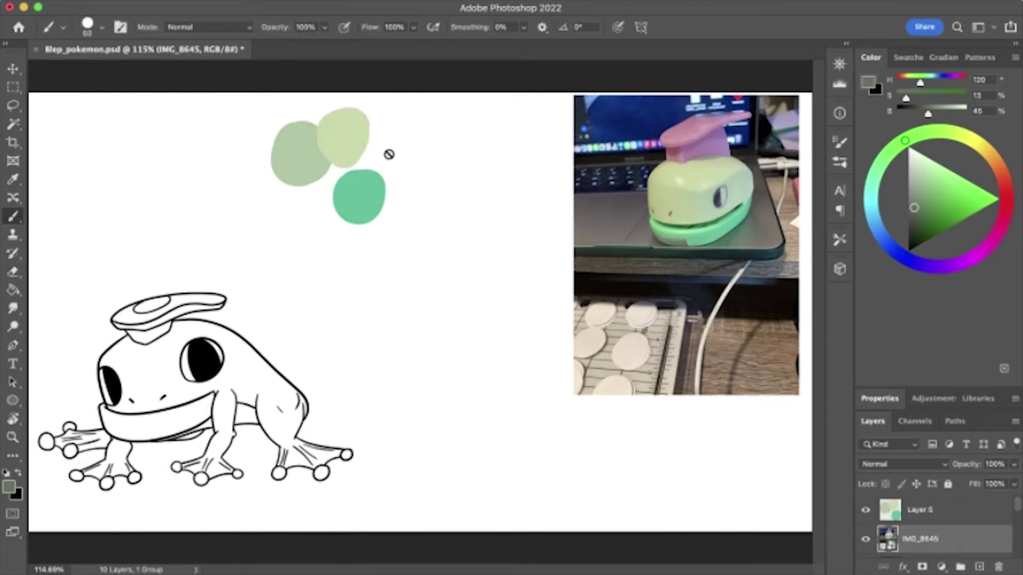
{"action": "key", "text": "i"}
{"action": "key", "text": "alt+]"}
{"action": "left_click", "coordinate": [412, 193]}
- Add a pink and a purple swatch to the palette layer, sampled from the photo's pink handle
{"action": "key", "text": "alt+["}
{"action": "left_click", "coordinate": [691, 132], "text": "alt"}
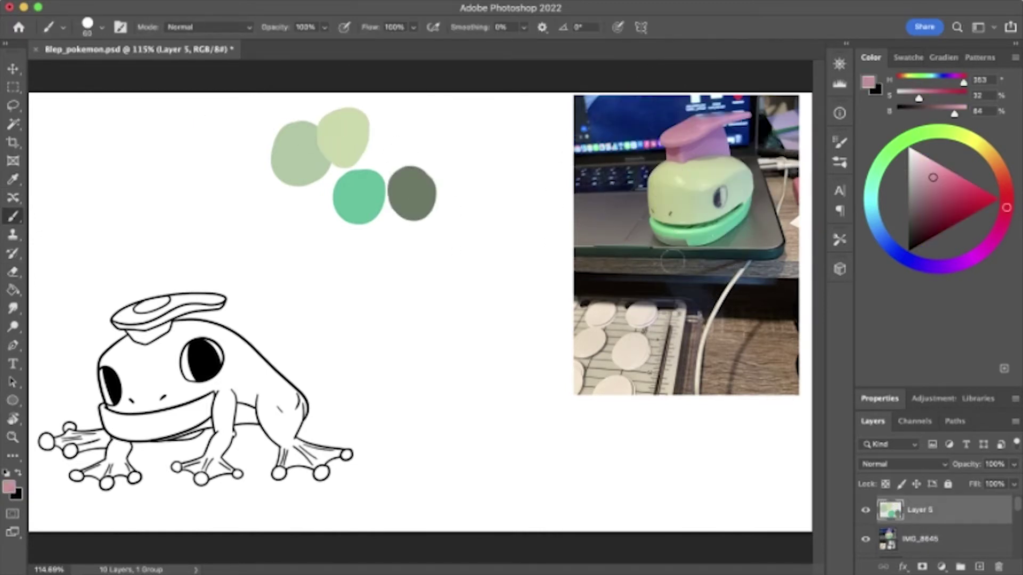
{"action": "key", "text": "alt+]"}
{"action": "left_click", "coordinate": [435, 120]}
{"action": "key", "text": "alt+["}
{"action": "left_click", "coordinate": [712, 151], "text": "alt"}
{"action": "key", "text": "b"}
{"action": "key", "text": "alt+]"}
{"action": "left_click", "coordinate": [469, 130]}
- Delete the IMG_8645 reference photo layer and select the sketch layer, Layer 1, beneath the frog's line art
{"action": "key", "text": "alt+["}
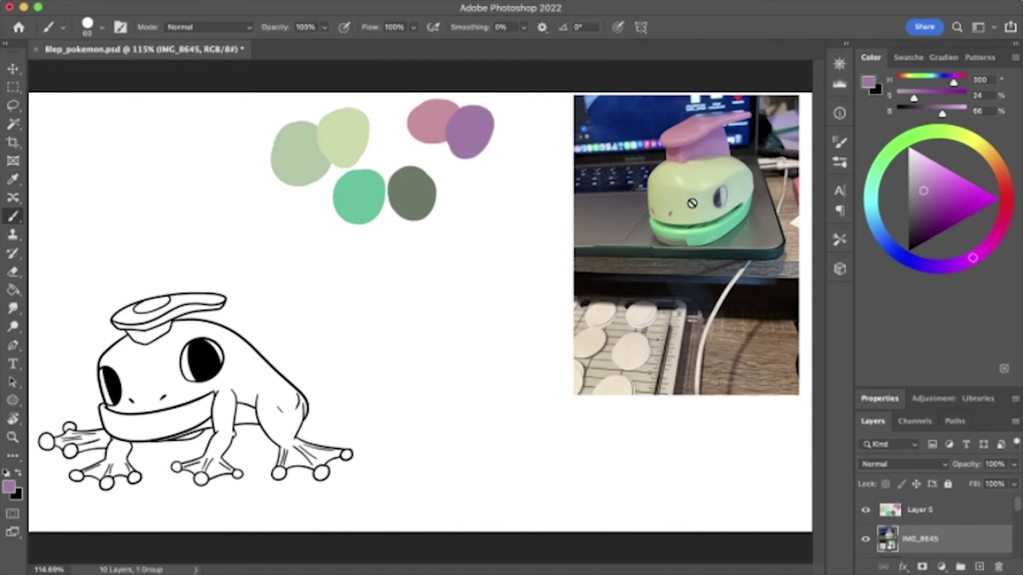
{"action": "key", "text": "alt+]"}
{"action": "left_click_drag", "start_coordinate": [906, 539], "coordinate": [999, 566]}
{"action": "key", "text": "alt+["}
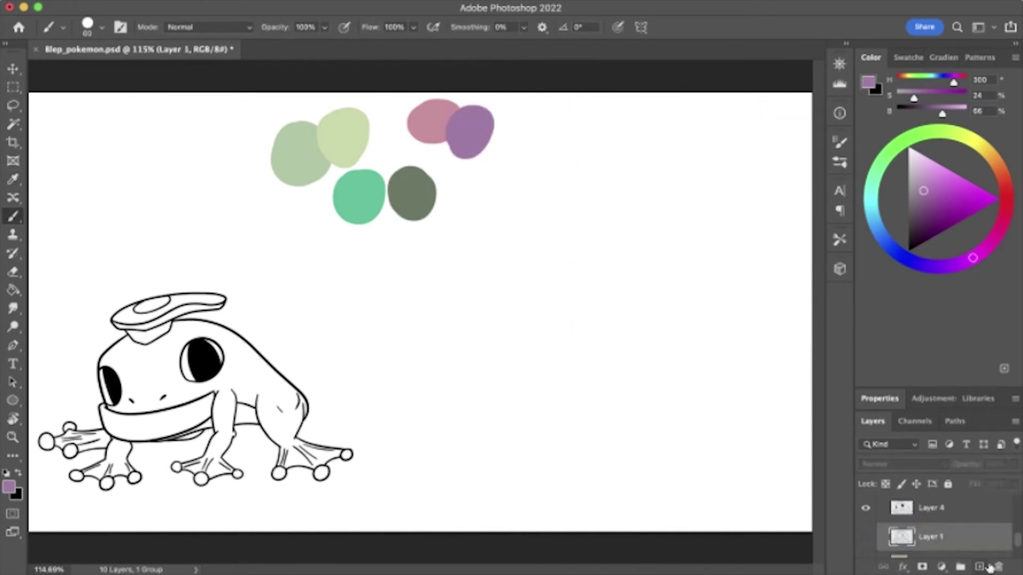
- On a new layer beneath the line art, paint the frog's head and body with the pale yellow-green sampled from the palette
{"action": "left_click", "coordinate": [343, 138], "text": "alt"}
{"action": "key", "text": "alt+]"}
{"action": "key", "text": "ctrl+plus"}
{"action": "mouse_move", "coordinate": [341, 277]}
{"action": "left_mouse_down"}
{"action": "mouse_move", "coordinate": [373, 362]}
{"action": "mouse_move", "coordinate": [331, 288]}
{"action": "mouse_move", "coordinate": [421, 373]}
{"action": "mouse_move", "coordinate": [354, 408]}
{"action": "left_mouse_up"}
{"action": "mouse_move", "coordinate": [437, 309]}
{"action": "left_mouse_down"}
{"action": "mouse_move", "coordinate": [549, 458]}
{"action": "mouse_move", "coordinate": [434, 333]}
{"action": "mouse_move", "coordinate": [468, 383]}
{"action": "left_mouse_up"}
- Extend the pale yellow-green fill over the frog's legs and feet, cleaning up the edges
{"action": "scroll", "coordinate": [448, 362], "scroll_direction": "down", "scroll_amount": 5}
{"action": "scroll", "coordinate": [448, 362], "scroll_direction": "right", "scroll_amount": 2}
{"action": "mouse_move", "coordinate": [299, 386]}
{"action": "left_mouse_down"}
{"action": "mouse_move", "coordinate": [308, 360]}
{"action": "mouse_move", "coordinate": [368, 395]}
{"action": "mouse_move", "coordinate": [363, 352]}
{"action": "left_mouse_up"}
{"action": "scroll", "coordinate": [362, 351], "scroll_direction": "up", "scroll_amount": 2}
{"action": "scroll", "coordinate": [363, 352], "scroll_direction": "left", "scroll_amount": 6}
{"action": "mouse_move", "coordinate": [277, 288]}
{"action": "left_mouse_down"}
{"action": "mouse_move", "coordinate": [311, 292]}
{"action": "mouse_move", "coordinate": [234, 282]}
{"action": "left_mouse_up"}
{"action": "key", "text": "e"}
{"action": "key", "text": "b"}
{"action": "left_click_drag", "start_coordinate": [320, 346], "coordinate": [349, 304]}
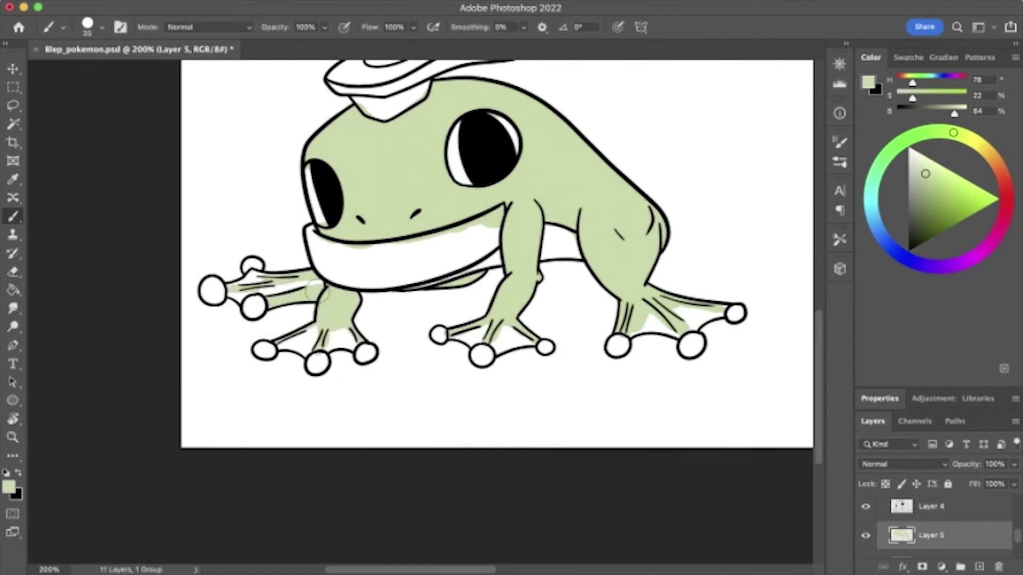
- Fill the frog's wide lower jaw with the teal sampled from the palette
{"action": "scroll", "coordinate": [316, 291], "scroll_direction": "up", "scroll_amount": 10}
{"action": "scroll", "coordinate": [316, 290], "scroll_direction": "left", "scroll_amount": 4}
{"action": "left_click", "coordinate": [600, 201], "text": "alt"}
{"action": "scroll", "coordinate": [564, 457], "scroll_direction": "down", "scroll_amount": 8}
{"action": "scroll", "coordinate": [564, 456], "scroll_direction": "right", "scroll_amount": 3}
{"action": "left_click_drag", "start_coordinate": [306, 376], "coordinate": [401, 332]}
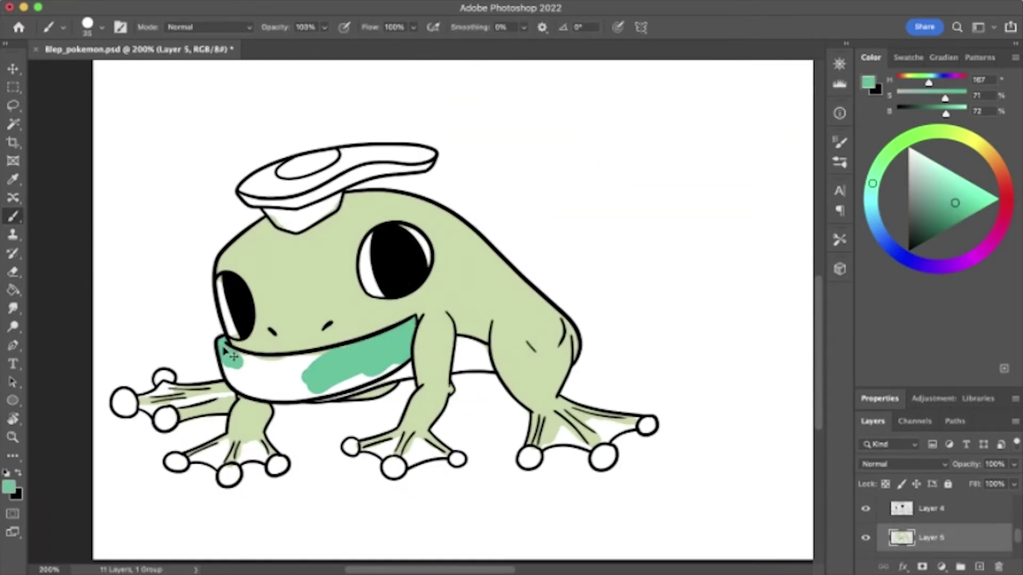
{"action": "left_click_drag", "start_coordinate": [233, 356], "coordinate": [242, 368]}
{"action": "left_click", "coordinate": [355, 366], "text": "alt"}
- Paint the webbing between the frog's toes with the sage green sampled from the palette, on Layer 5
{"action": "scroll", "coordinate": [379, 367], "scroll_direction": "up", "scroll_amount": 10}
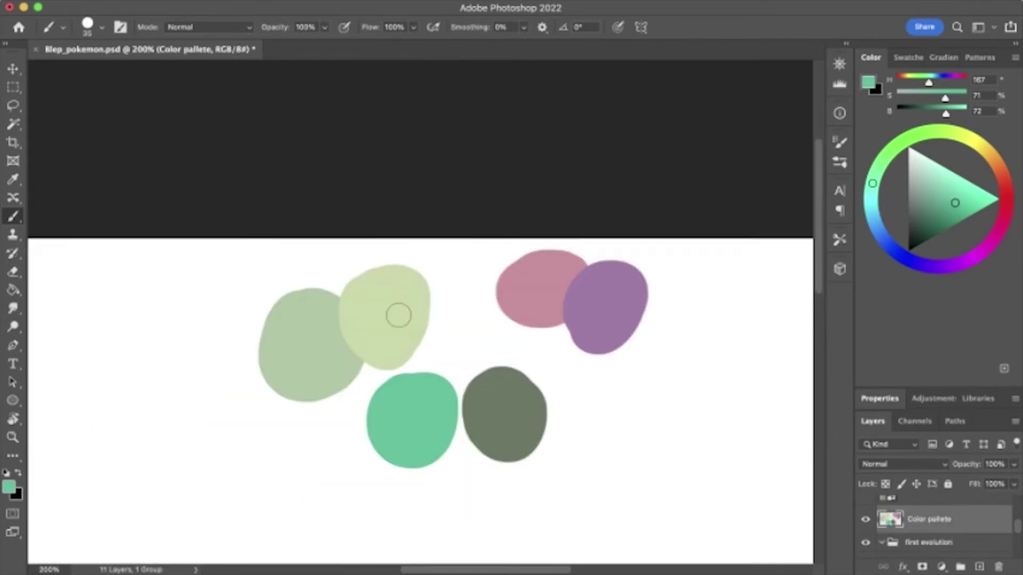
{"action": "left_click", "coordinate": [399, 315], "text": "alt"}
{"action": "scroll", "coordinate": [399, 315], "scroll_direction": "down", "scroll_amount": 8}
{"action": "scroll", "coordinate": [399, 315], "scroll_direction": "left", "scroll_amount": 2}
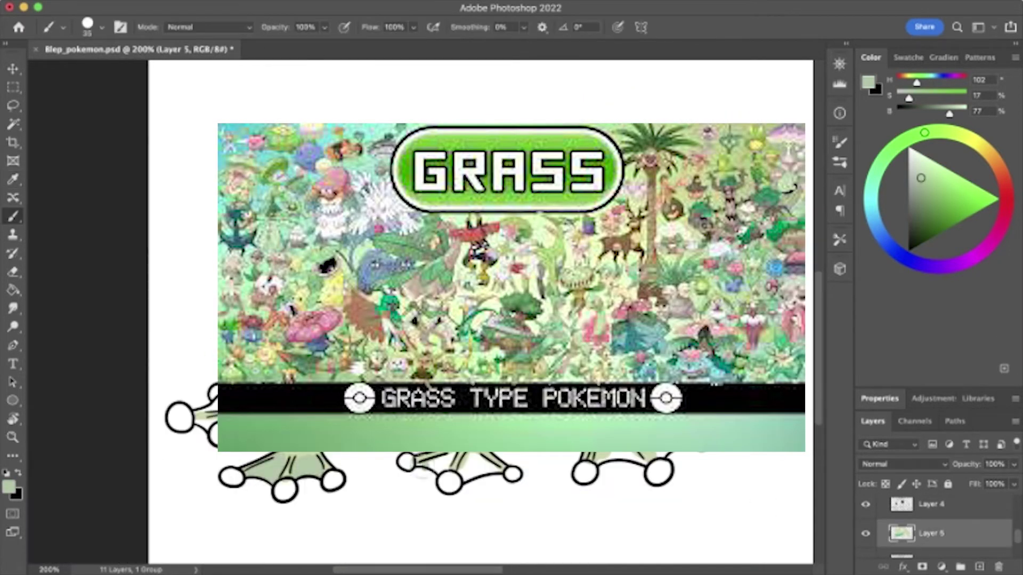
{"action": "left_click_drag", "start_coordinate": [426, 469], "coordinate": [498, 477]}
{"action": "scroll", "coordinate": [480, 469], "scroll_direction": "right", "scroll_amount": 3}
{"action": "scroll", "coordinate": [479, 469], "scroll_direction": "down", "scroll_amount": 1}
{"action": "left_click_drag", "start_coordinate": [487, 402], "coordinate": [542, 421]}
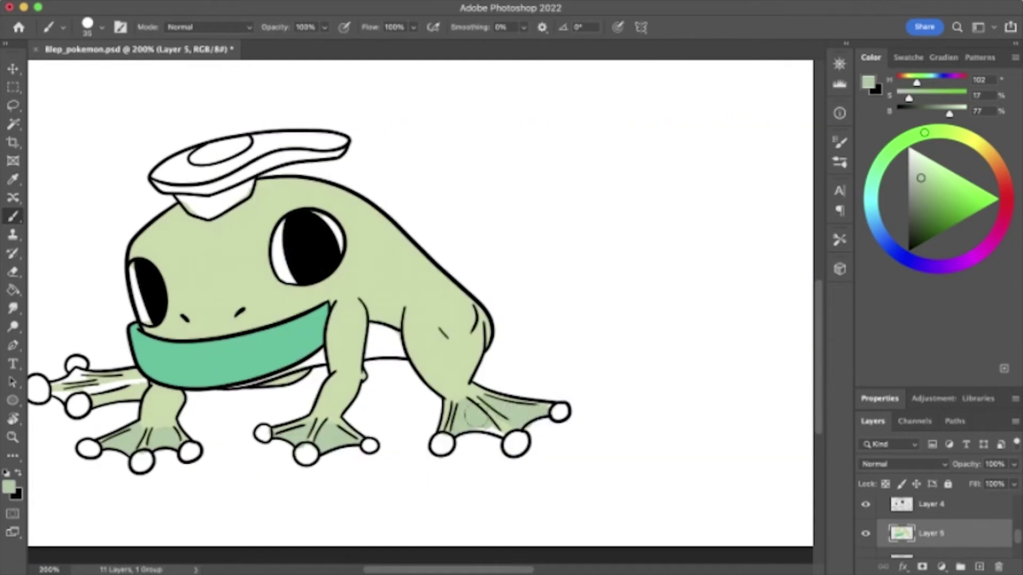
- Fill the remaining white gaps on the far front foot with sage green webbing and the skin's pale yellow-green
{"action": "scroll", "coordinate": [75, 400], "scroll_direction": "up", "scroll_amount": 2}
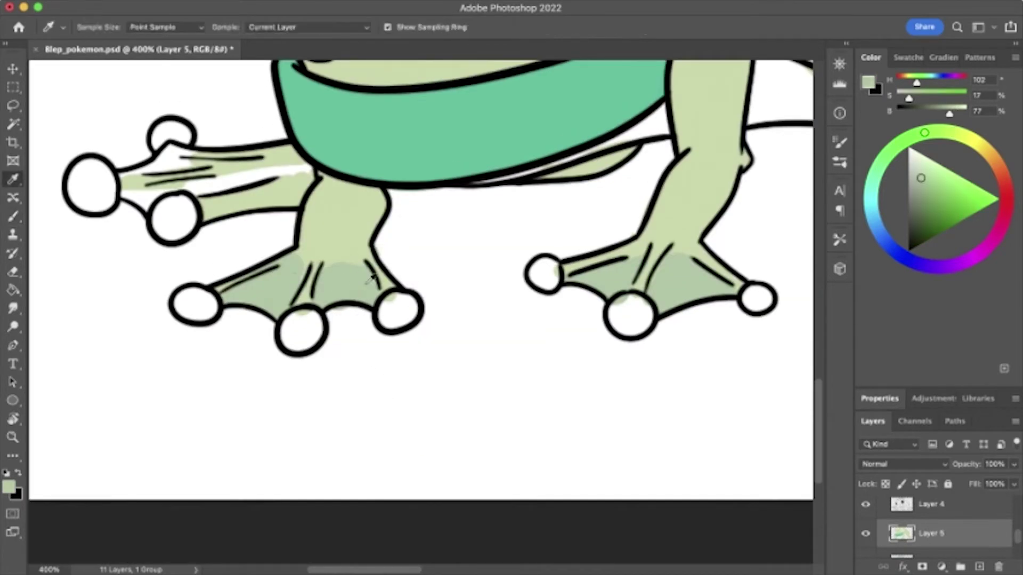
{"action": "left_click", "coordinate": [75, 399], "text": "alt"}
{"action": "left_click", "coordinate": [299, 200], "text": "alt"}
{"action": "left_click_drag", "start_coordinate": [269, 184], "coordinate": [323, 187]}
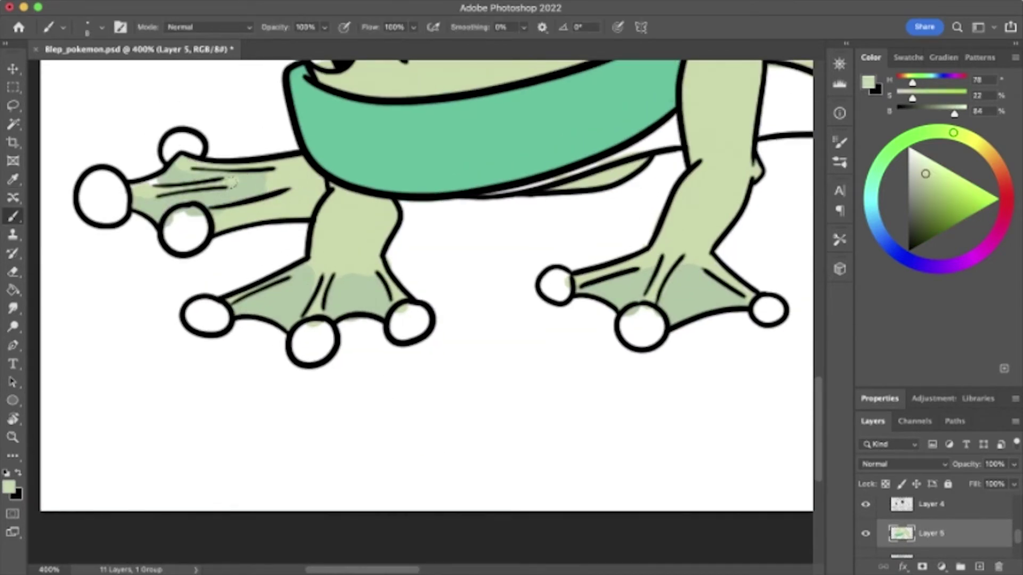
{"action": "scroll", "coordinate": [405, 319], "scroll_direction": "down", "scroll_amount": 3}
{"action": "scroll", "coordinate": [905, 528], "scroll_direction": "up", "scroll_amount": 2}
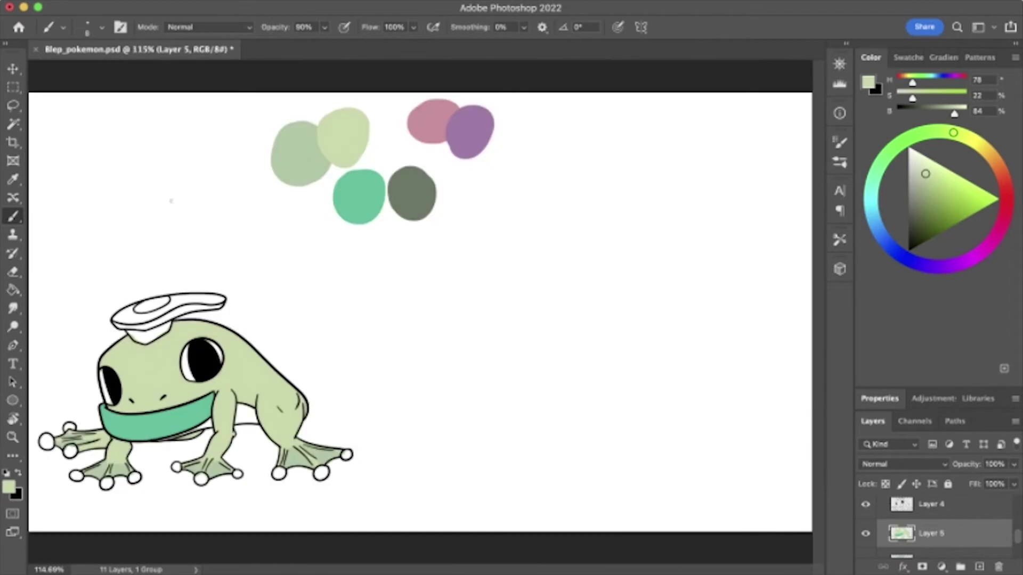
- Fill the belly strip beneath the jaw with the palette's dark gray-green at 100% brush opacity, undoing the weaker first stroke
{"action": "key", "text": "i"}
{"action": "scroll", "coordinate": [411, 502], "scroll_direction": "up", "scroll_amount": 4}
{"action": "key", "text": "b"}
{"action": "scroll", "coordinate": [390, 296], "scroll_direction": "down", "scroll_amount": 2}
{"action": "scroll", "coordinate": [390, 296], "scroll_direction": "right", "scroll_amount": 1}
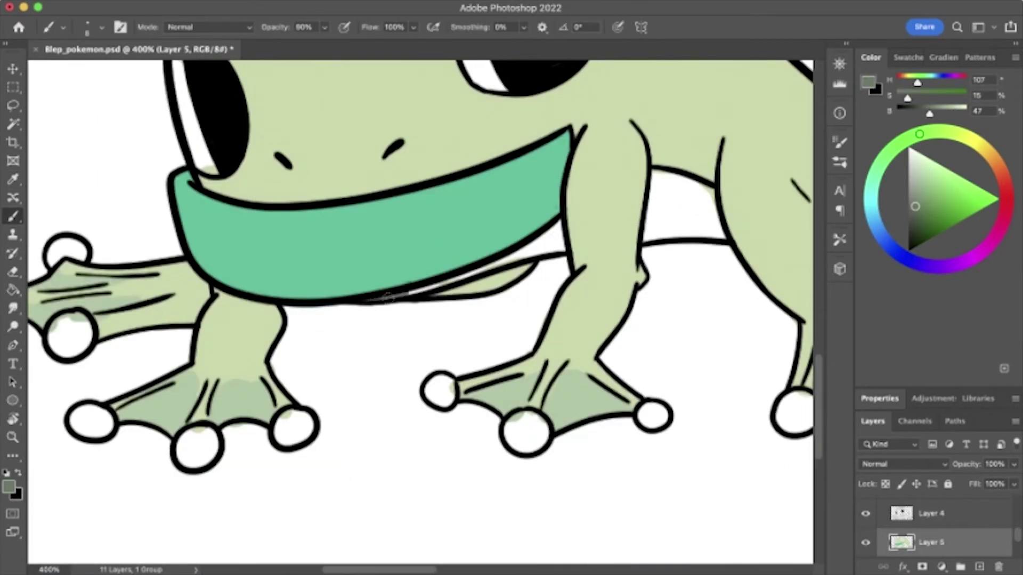
{"action": "key", "text": "ctrl+z"}
{"action": "key", "text": "0"}
{"action": "left_click_drag", "start_coordinate": [565, 246], "coordinate": [527, 258]}
- Paint the belly area between the front and hind legs dark gray-green and resample the pale yellow-green from the skin
{"action": "left_click", "coordinate": [229, 421], "text": "alt"}
{"action": "left_click", "coordinate": [548, 251], "text": "alt"}
{"action": "scroll", "coordinate": [617, 204], "scroll_direction": "right", "scroll_amount": 3}
{"action": "scroll", "coordinate": [616, 204], "scroll_direction": "up", "scroll_amount": 1}
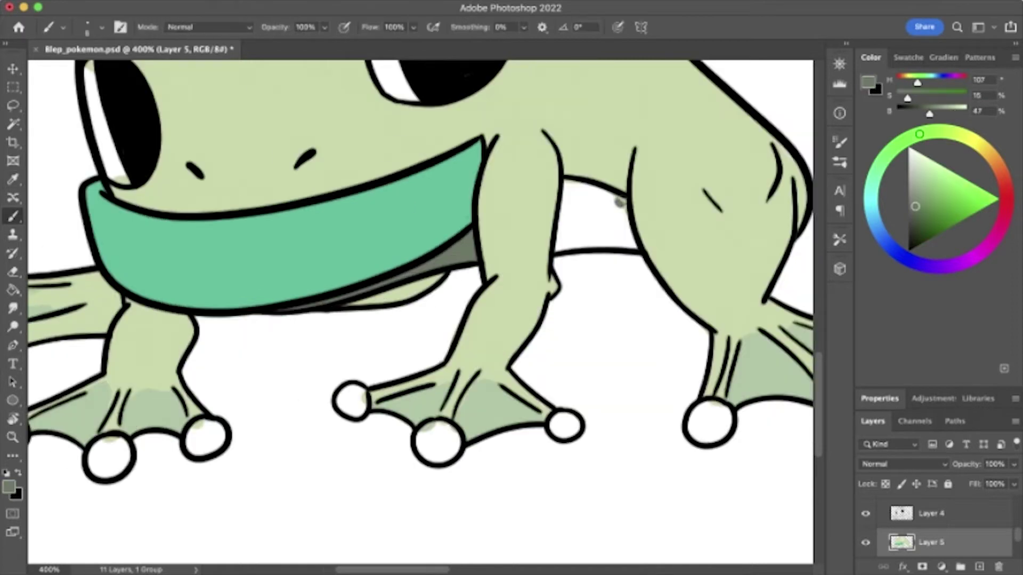
{"action": "left_click", "coordinate": [534, 239], "text": "alt"}
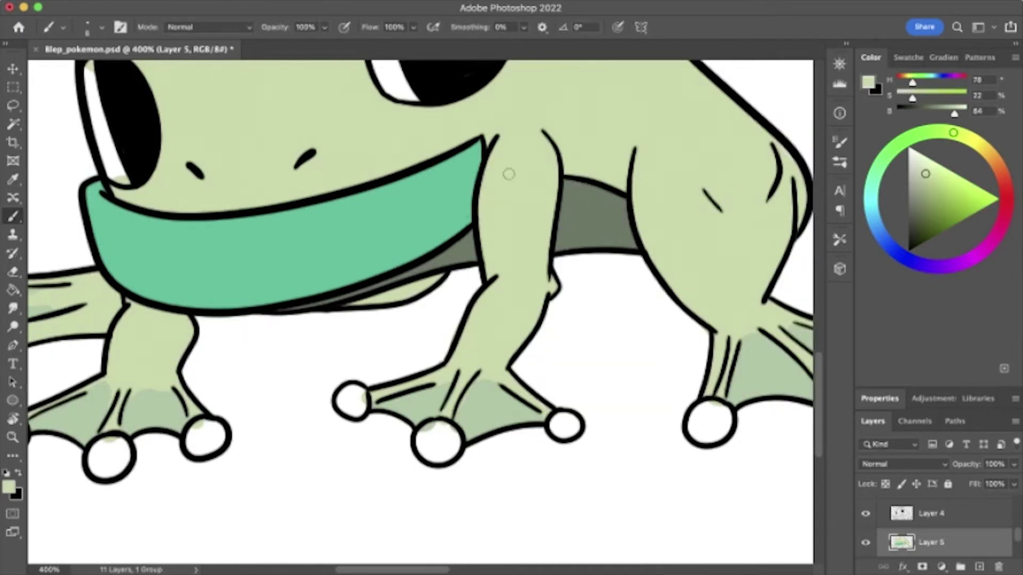
- Sample the palette's pink and start coloring the frog's flat hat with it on Layer 5
{"action": "key", "text": "ctrl+0"}
{"action": "left_click", "coordinate": [451, 123], "text": "alt"}
{"action": "scroll", "coordinate": [558, 465], "scroll_direction": "up", "scroll_amount": 5}
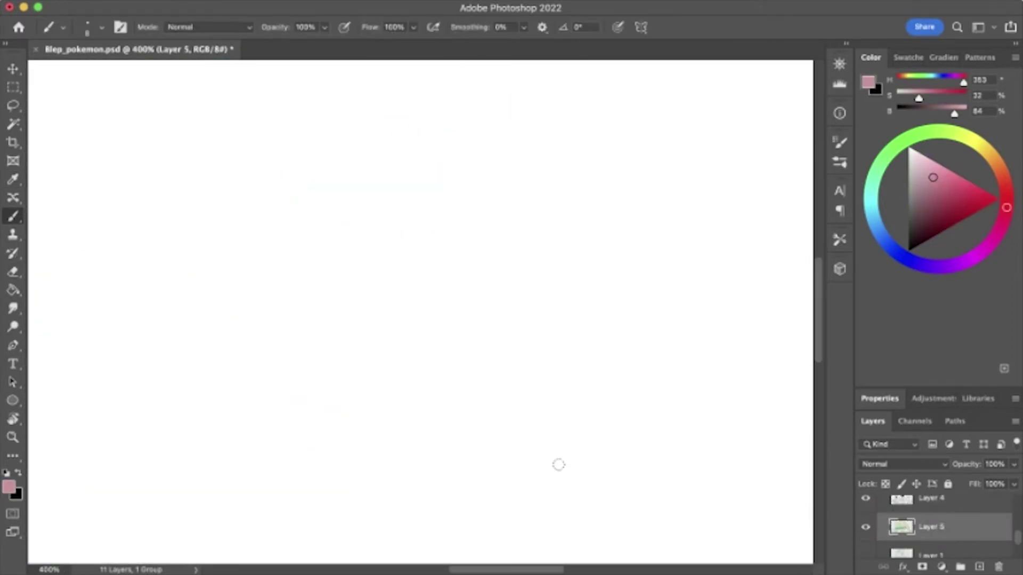
{"action": "scroll", "coordinate": [559, 465], "scroll_direction": "left", "scroll_amount": 5}
{"action": "scroll", "coordinate": [559, 465], "scroll_direction": "down", "scroll_amount": 3}
{"action": "mouse_move", "coordinate": [218, 227]}
{"action": "left_mouse_down"}
{"action": "mouse_move", "coordinate": [405, 205]}
{"action": "mouse_move", "coordinate": [527, 142]}
{"action": "mouse_move", "coordinate": [591, 149]}
{"action": "mouse_move", "coordinate": [394, 182]}
{"action": "left_mouse_up"}
- Paint the round toe pads on the frog's two far-side front toes and foot pink, using a larger brush
{"action": "scroll", "coordinate": [213, 383], "scroll_direction": "down", "scroll_amount": 10}
{"action": "left_click_drag", "start_coordinate": [178, 376], "coordinate": [224, 407]}
{"action": "scroll", "coordinate": [213, 384], "scroll_direction": "left", "scroll_amount": 3}
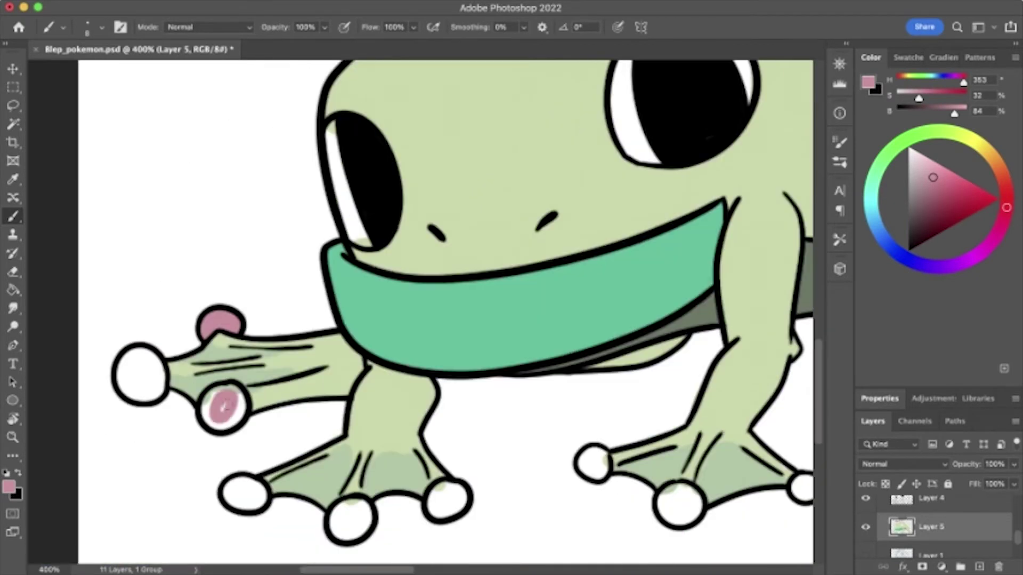
{"action": "scroll", "coordinate": [140, 381], "scroll_direction": "down", "scroll_amount": 5}
{"action": "left_click_drag", "start_coordinate": [168, 354], "coordinate": [173, 358]}
{"action": "scroll", "coordinate": [173, 358], "scroll_direction": "right", "scroll_amount": 2}
{"action": "left_click_drag", "start_coordinate": [240, 365], "coordinate": [248, 370]}
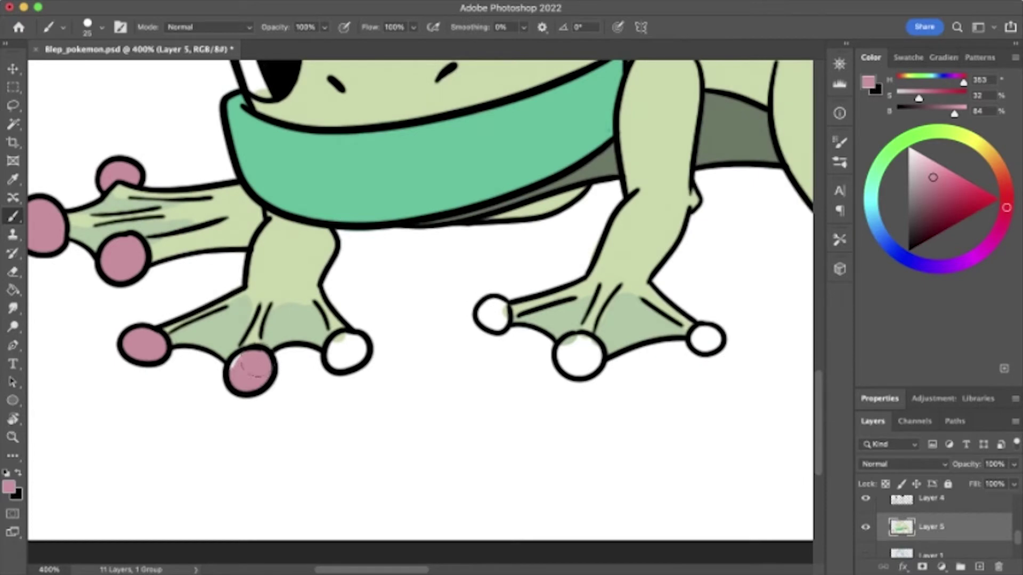
{"action": "left_click_drag", "start_coordinate": [338, 347], "coordinate": [345, 352]}
- Color the toe pads of the near front foot and the hind foot pink and complete the hat's pink rim
{"action": "scroll", "coordinate": [346, 352], "scroll_direction": "right", "scroll_amount": 5}
{"action": "left_click_drag", "start_coordinate": [311, 273], "coordinate": [319, 277]}
{"action": "left_click_drag", "start_coordinate": [400, 314], "coordinate": [404, 315]}
{"action": "scroll", "coordinate": [403, 314], "scroll_direction": "right", "scroll_amount": 5}
{"action": "scroll", "coordinate": [404, 315], "scroll_direction": "down", "scroll_amount": 2}
{"action": "left_click_drag", "start_coordinate": [454, 247], "coordinate": [460, 251]}
{"action": "left_click_drag", "start_coordinate": [546, 181], "coordinate": [551, 185]}
{"action": "mouse_move", "coordinate": [306, 252]}
{"action": "left_mouse_down"}
{"action": "mouse_move", "coordinate": [253, 229]}
{"action": "mouse_move", "coordinate": [451, 164]}
{"action": "mouse_move", "coordinate": [555, 160]}
{"action": "left_mouse_up"}
{"action": "scroll", "coordinate": [601, 297], "scroll_direction": "up", "scroll_amount": 15}
- Fill the base beneath the pink hat with the purple sampled from the palette
{"action": "key", "text": "ctrl+0"}
{"action": "key", "text": "i"}
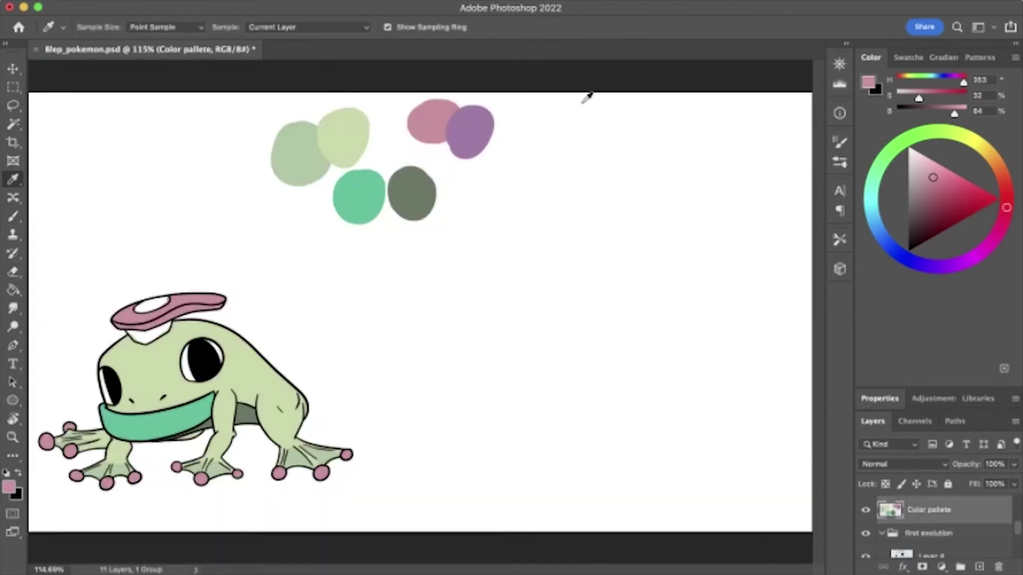
{"action": "left_click", "coordinate": [468, 130]}
{"action": "key", "text": "b"}
{"action": "scroll", "coordinate": [395, 427], "scroll_direction": "up", "scroll_amount": 5}
{"action": "scroll", "coordinate": [395, 427], "scroll_direction": "up", "scroll_amount": 3}
{"action": "left_click_drag", "start_coordinate": [309, 274], "coordinate": [349, 283]}
{"action": "mouse_move", "coordinate": [431, 247]}
{"action": "left_mouse_down"}
{"action": "mouse_move", "coordinate": [388, 281]}
{"action": "mouse_move", "coordinate": [335, 304]}
{"action": "mouse_move", "coordinate": [445, 283]}
{"action": "left_mouse_up"}
- Fill the oval on top of the hat with teal sampled from the frog's jaw
{"action": "left_click", "coordinate": [267, 549], "text": "alt"}
{"action": "scroll", "coordinate": [394, 159], "scroll_direction": "down", "scroll_amount": 3}
{"action": "left_click_drag", "start_coordinate": [405, 92], "coordinate": [372, 128]}
- Choose a very pale yellow-green off-white and paint the whites of the frog's eyes on Layer 5
{"action": "key", "text": "ctrl+0"}
{"action": "key", "text": "i"}
{"action": "left_click", "coordinate": [563, 174]}
{"action": "scroll", "coordinate": [466, 244], "scroll_direction": "up", "scroll_amount": 5}
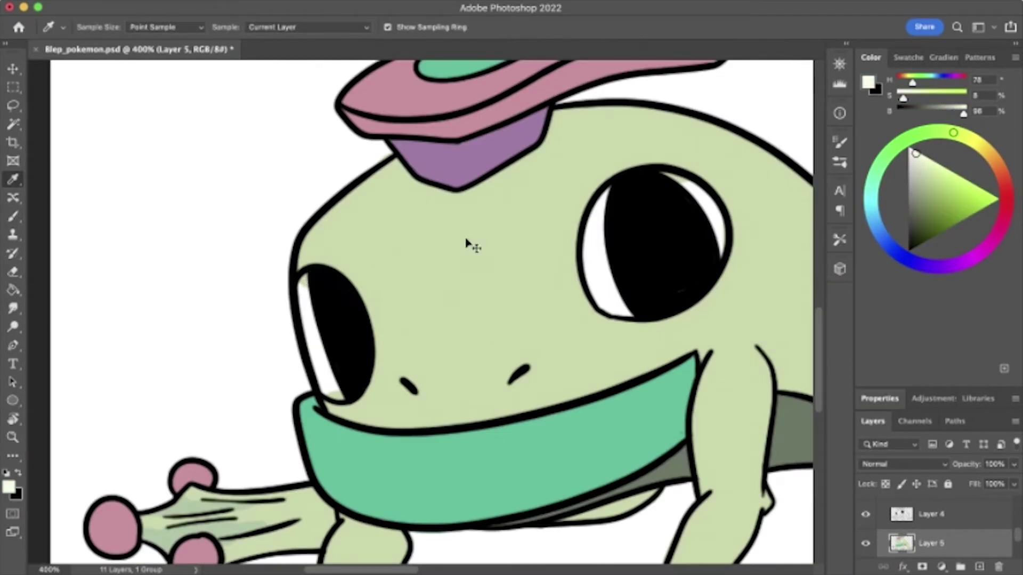
{"action": "key", "text": "b"}
{"action": "left_click_drag", "start_coordinate": [309, 277], "coordinate": [336, 394]}
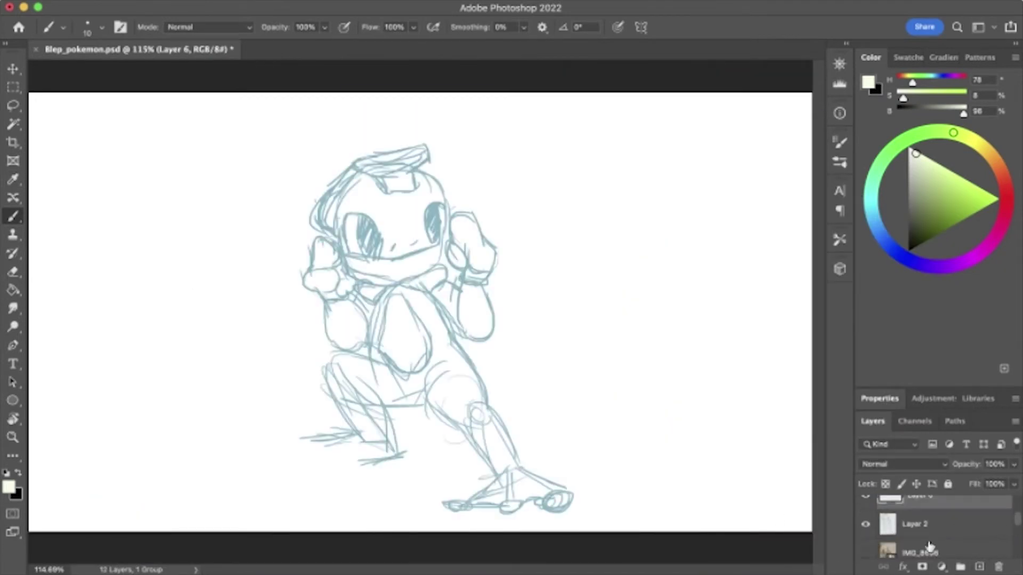
- Group Layer 6 and the second form's sketch, Layer 2, as Evolution 2, and move the Color pallete layer above the group
{"action": "left_click", "coordinate": [929, 547]}
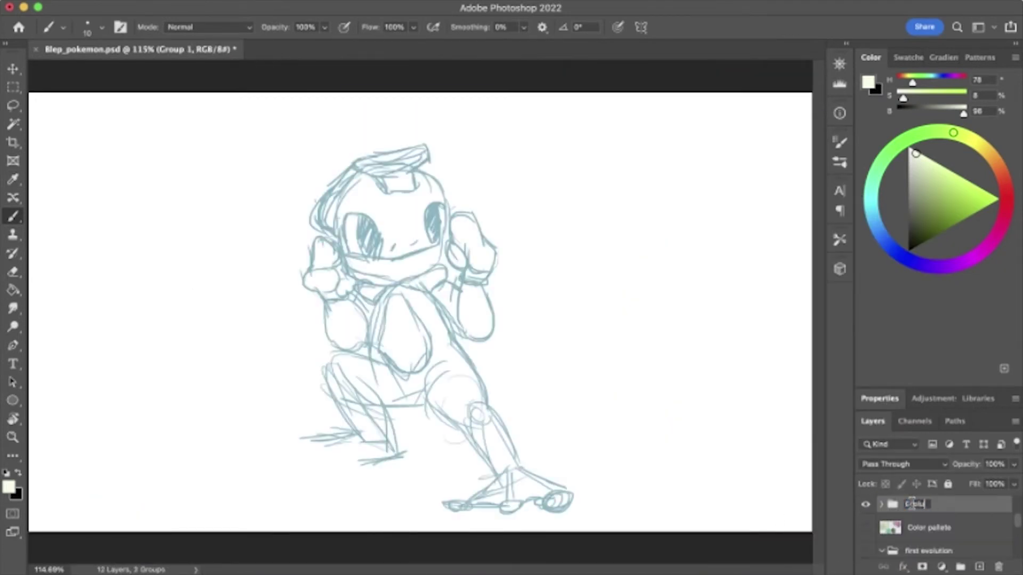
{"action": "left_click", "coordinate": [932, 528]}
{"action": "left_click", "coordinate": [935, 521]}
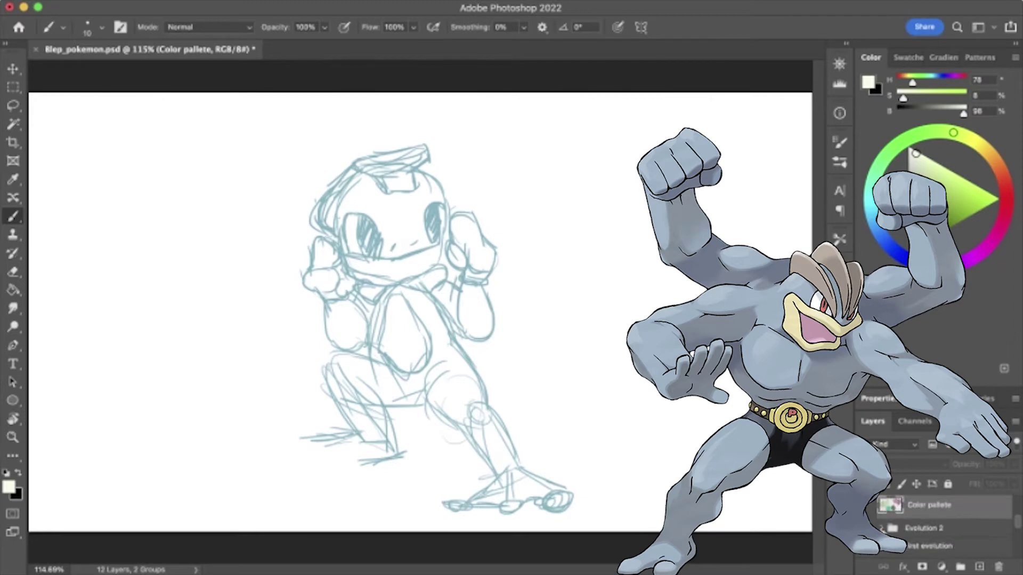
{"action": "left_click", "coordinate": [934, 521]}
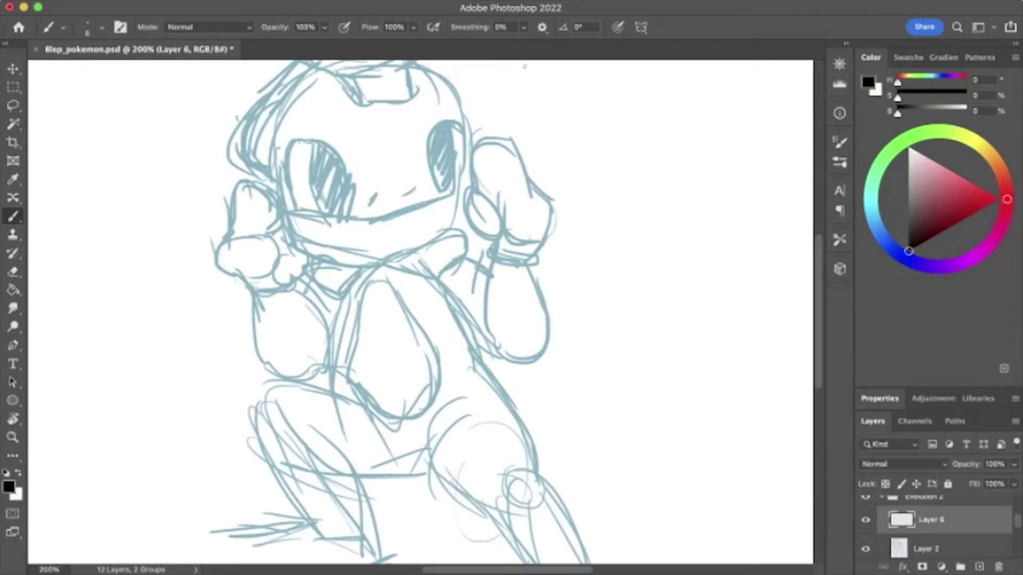
- Ink the oval thumb of the second form's raised left glove in black on Layer 6, with 100% brush smoothing
{"action": "key", "text": "ctrl+plus"}
{"action": "scroll", "coordinate": [346, 200], "scroll_direction": "right", "scroll_amount": 6}
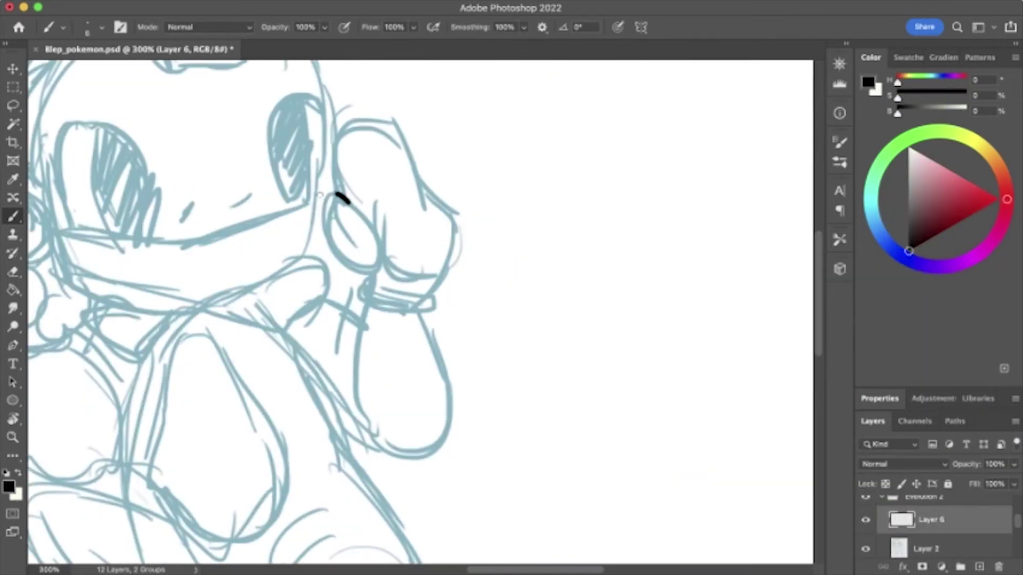
{"action": "key", "text": "ctrl+z"}
{"action": "left_click_drag", "start_coordinate": [326, 235], "coordinate": [335, 254]}
{"action": "key", "text": "e"}
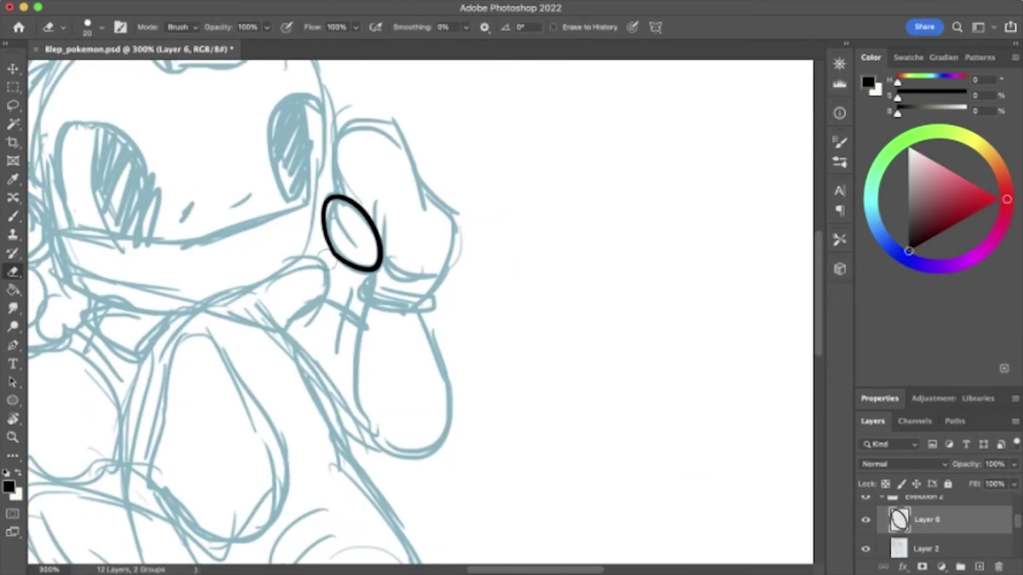
- Ink the outline of the raised left glove around the thumb and add its wrist cuff
{"action": "key", "text": "b"}
{"action": "mouse_move", "coordinate": [337, 194]}
{"action": "left_mouse_down"}
{"action": "mouse_move", "coordinate": [388, 125]}
{"action": "mouse_move", "coordinate": [429, 190]}
{"action": "left_mouse_up"}
{"action": "scroll", "coordinate": [326, 169], "scroll_direction": "down", "scroll_amount": 2}
{"action": "scroll", "coordinate": [326, 169], "scroll_direction": "right", "scroll_amount": 1}
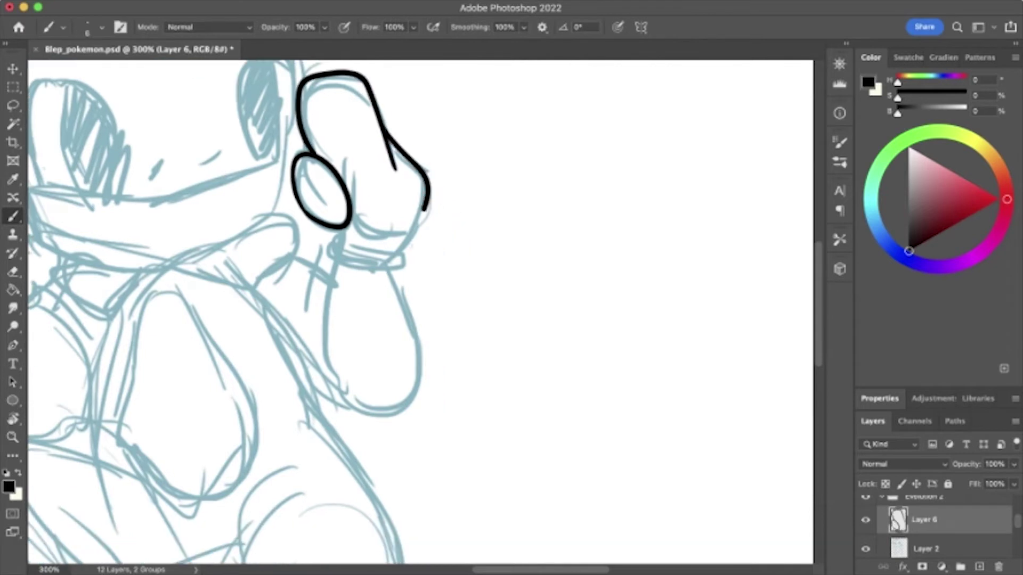
{"action": "scroll", "coordinate": [373, 224], "scroll_direction": "down", "scroll_amount": 2}
{"action": "scroll", "coordinate": [372, 224], "scroll_direction": "right", "scroll_amount": 1}
{"action": "left_click_drag", "start_coordinate": [323, 209], "coordinate": [385, 232]}
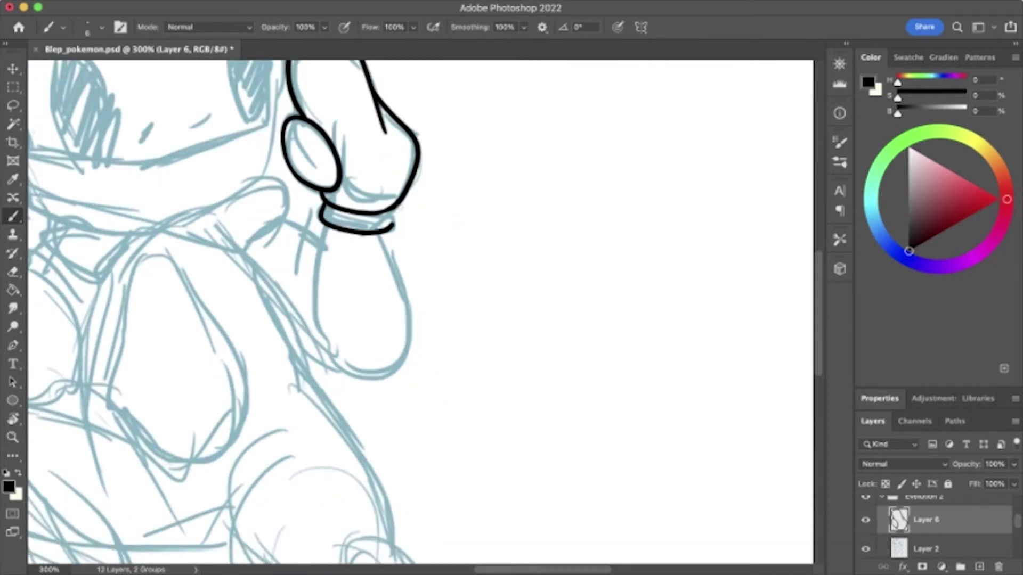
- Ink both sides of the left forearm from the cuff down to the elbow
{"action": "scroll", "coordinate": [373, 224], "scroll_direction": "down", "scroll_amount": 2}
{"action": "scroll", "coordinate": [373, 224], "scroll_direction": "right", "scroll_amount": 1}
{"action": "left_click_drag", "start_coordinate": [375, 185], "coordinate": [399, 265]}
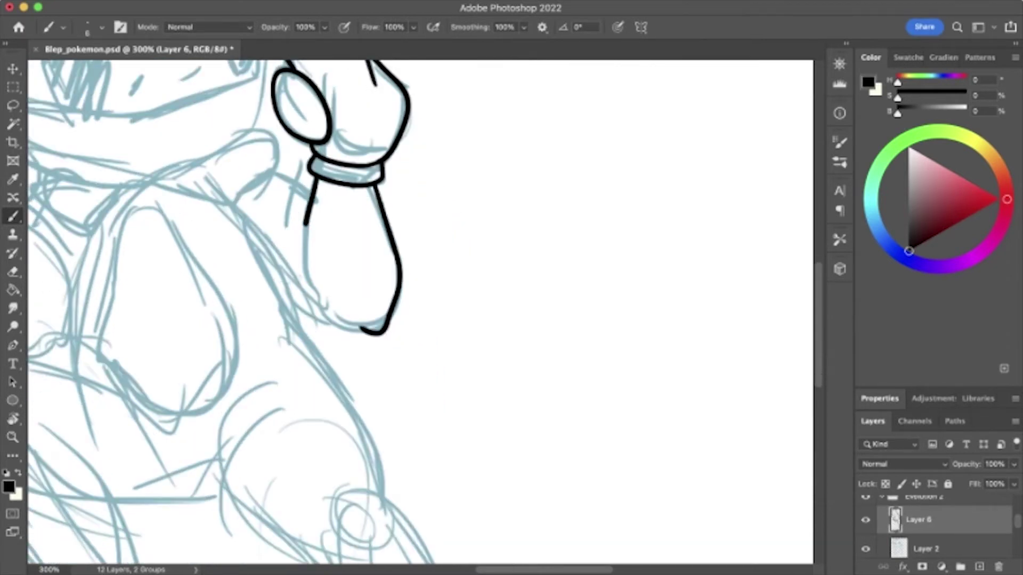
{"action": "left_click_drag", "start_coordinate": [313, 198], "coordinate": [308, 293]}
- Ink the underside of the left upper arm and the curled collar end beside the shoulder
{"action": "scroll", "coordinate": [267, 204], "scroll_direction": "down", "scroll_amount": 3}
{"action": "scroll", "coordinate": [373, 266], "scroll_direction": "up", "scroll_amount": 4}
{"action": "scroll", "coordinate": [373, 266], "scroll_direction": "left", "scroll_amount": 4}
{"action": "left_click_drag", "start_coordinate": [281, 204], "coordinate": [380, 198]}
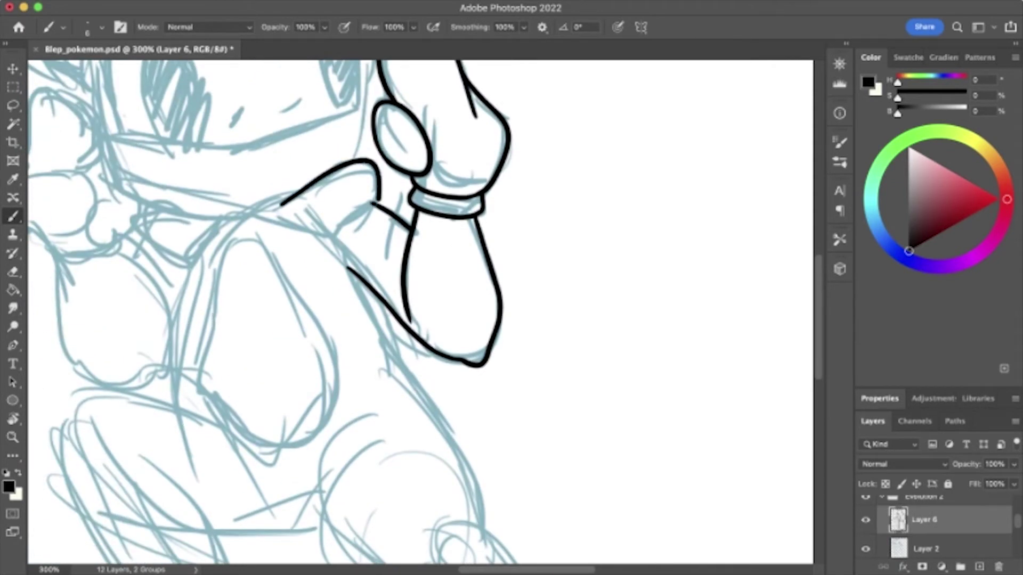
- Ink the torso's outer side down along the extended leg's thigh and mark a short crease on the knee
{"action": "scroll", "coordinate": [262, 229], "scroll_direction": "down", "scroll_amount": 8}
{"action": "scroll", "coordinate": [263, 229], "scroll_direction": "right", "scroll_amount": 6}
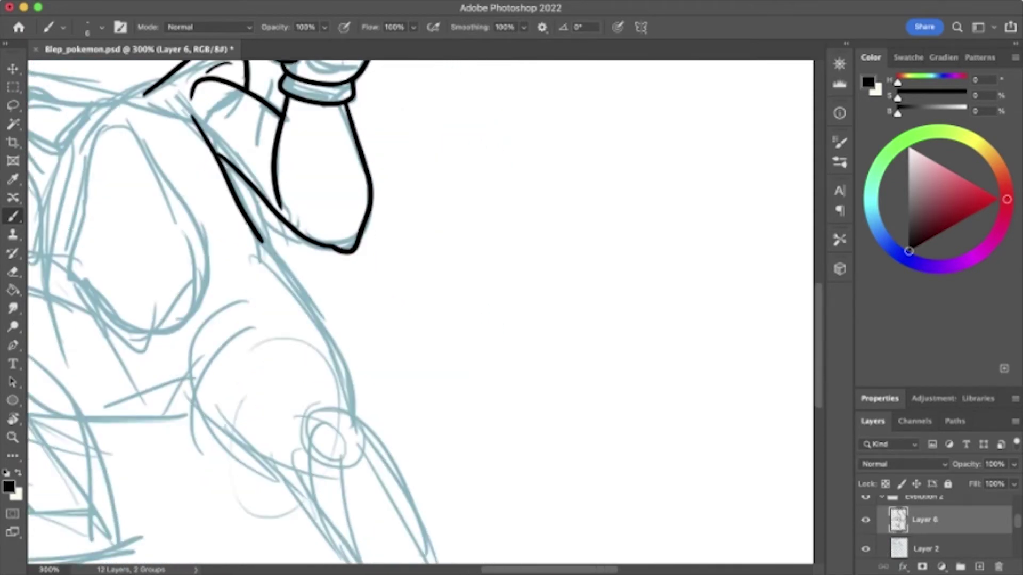
{"action": "left_click_drag", "start_coordinate": [255, 159], "coordinate": [351, 322]}
{"action": "scroll", "coordinate": [373, 266], "scroll_direction": "down", "scroll_amount": 4}
{"action": "scroll", "coordinate": [373, 266], "scroll_direction": "right", "scroll_amount": 2}
{"action": "left_click_drag", "start_coordinate": [268, 256], "coordinate": [284, 270]}
{"action": "left_click_drag", "start_coordinate": [94, 245], "coordinate": [149, 237]}
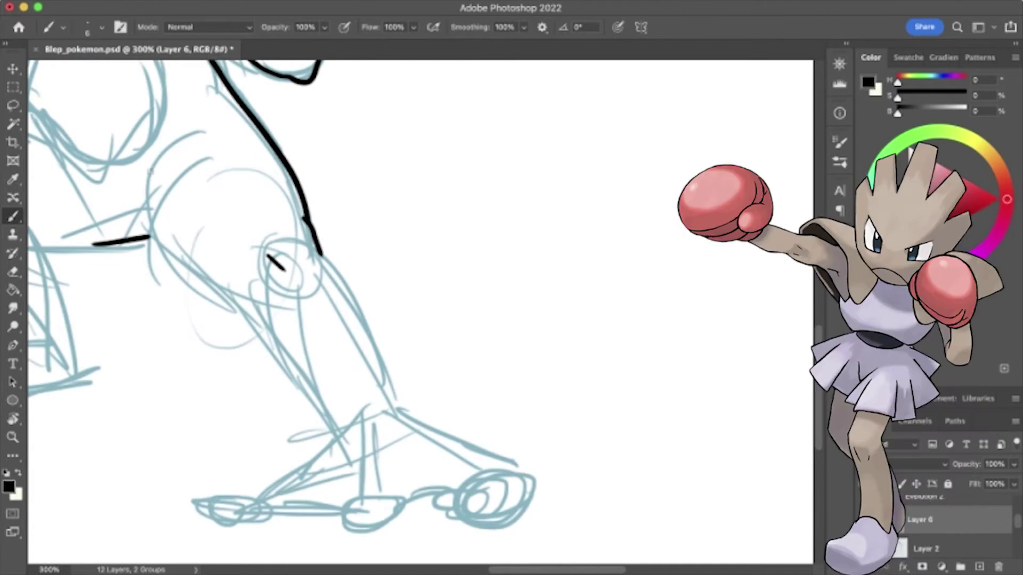
- Ink the extended leg's inner thigh and both sides of its lower leg down to the ankle
{"action": "scroll", "coordinate": [373, 266], "scroll_direction": "down", "scroll_amount": 3}
{"action": "left_click_drag", "start_coordinate": [96, 103], "coordinate": [277, 368]}
{"action": "scroll", "coordinate": [373, 267], "scroll_direction": "down", "scroll_amount": 3}
{"action": "left_click_drag", "start_coordinate": [277, 203], "coordinate": [367, 256]}
- Ink the three round toe pads of the extended foot, tidying the strokes with the eraser
{"action": "left_click_drag", "start_coordinate": [229, 341], "coordinate": [226, 344]}
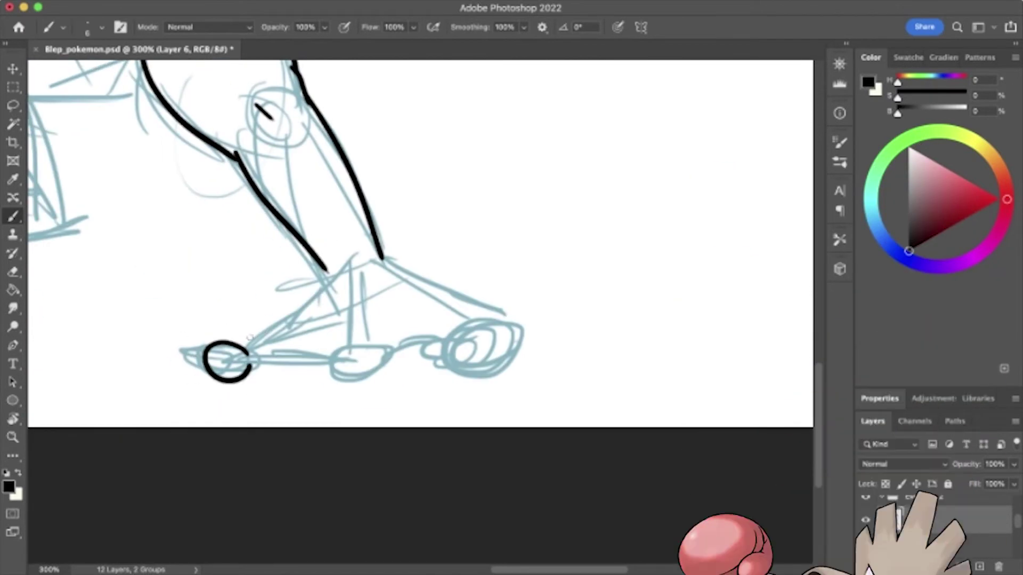
{"action": "left_click_drag", "start_coordinate": [368, 344], "coordinate": [386, 363]}
{"action": "mouse_move", "coordinate": [498, 306]}
{"action": "left_mouse_down"}
{"action": "mouse_move", "coordinate": [485, 346]}
{"action": "mouse_move", "coordinate": [504, 306]}
{"action": "left_mouse_up"}
{"action": "key", "text": "e"}
{"action": "key", "text": "b"}
- Ink the extended foot's outer edges, the curved webbing between the toe pads and the middle toe's lines
{"action": "left_click_drag", "start_coordinate": [385, 260], "coordinate": [495, 308]}
{"action": "mouse_move", "coordinate": [387, 354]}
{"action": "left_mouse_down"}
{"action": "mouse_move", "coordinate": [405, 341]}
{"action": "mouse_move", "coordinate": [479, 334]}
{"action": "left_mouse_up"}
{"action": "left_click_drag", "start_coordinate": [367, 342], "coordinate": [360, 272]}
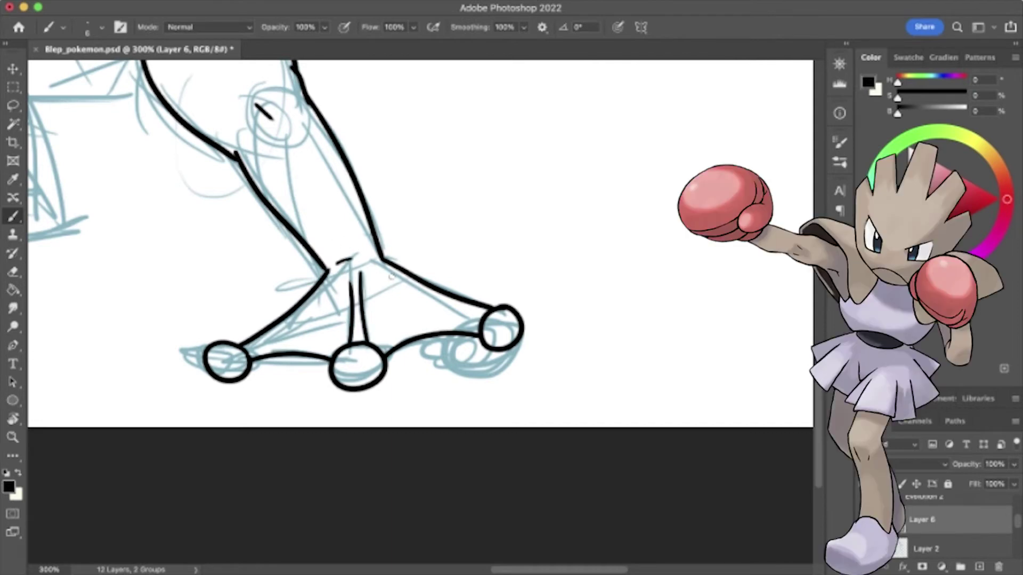
- Ink the side of the second form's head from the crown down to the collar
{"action": "scroll", "coordinate": [264, 112], "scroll_direction": "up", "scroll_amount": 15}
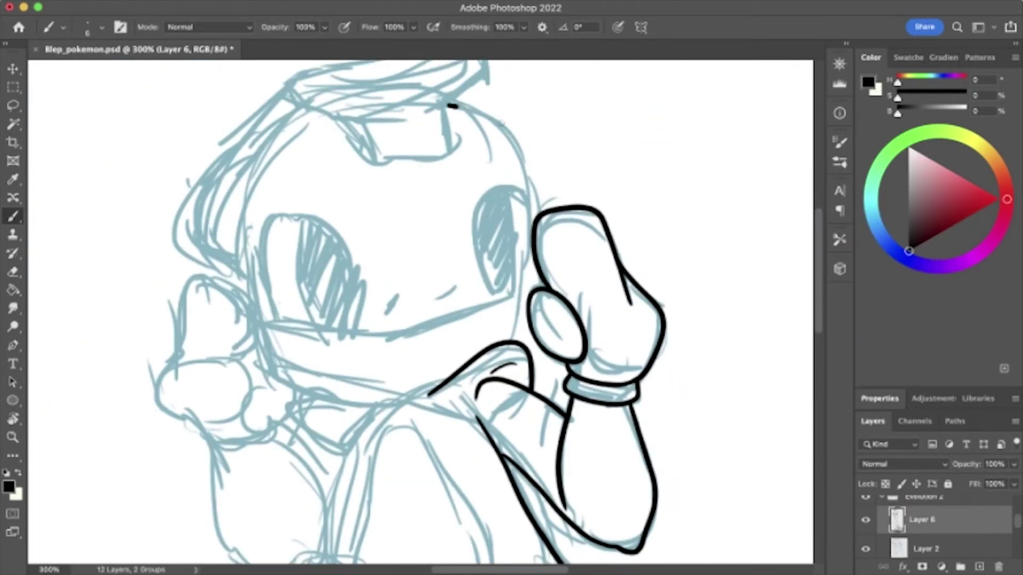
{"action": "left_click_drag", "start_coordinate": [527, 231], "coordinate": [510, 341]}
- Ink the raised right glove with its round thumb, palm crease and cuff, and outline the forearm below it
{"action": "scroll", "coordinate": [510, 341], "scroll_direction": "down", "scroll_amount": 2}
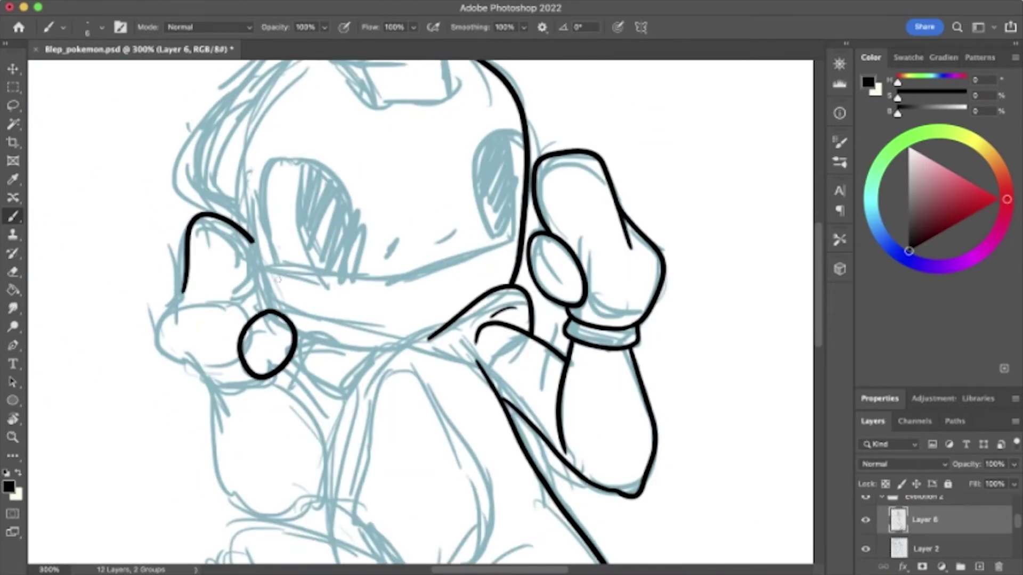
{"action": "scroll", "coordinate": [268, 345], "scroll_direction": "down", "scroll_amount": 5}
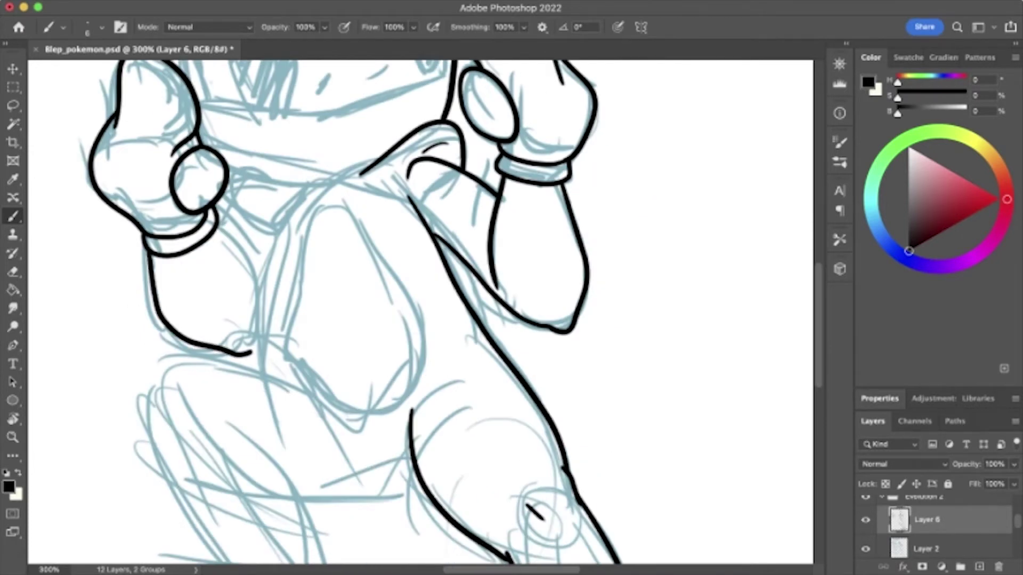
{"action": "scroll", "coordinate": [267, 345], "scroll_direction": "up", "scroll_amount": 4}
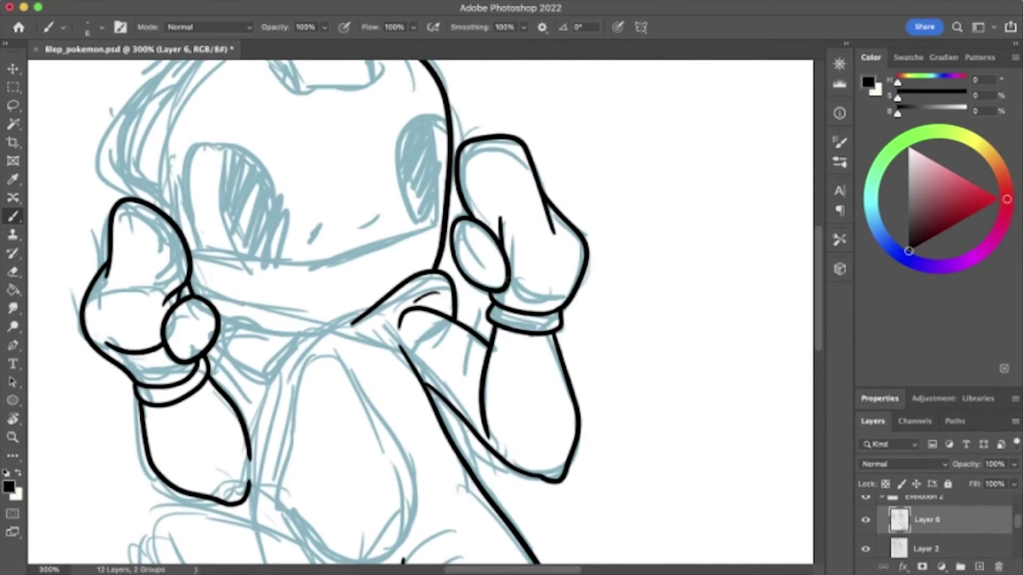
- Ink the lower edge of the jaw and the pointed collar piece beneath it
{"action": "scroll", "coordinate": [330, 312], "scroll_direction": "down", "scroll_amount": 5}
{"action": "scroll", "coordinate": [200, 200], "scroll_direction": "down", "scroll_amount": 3}
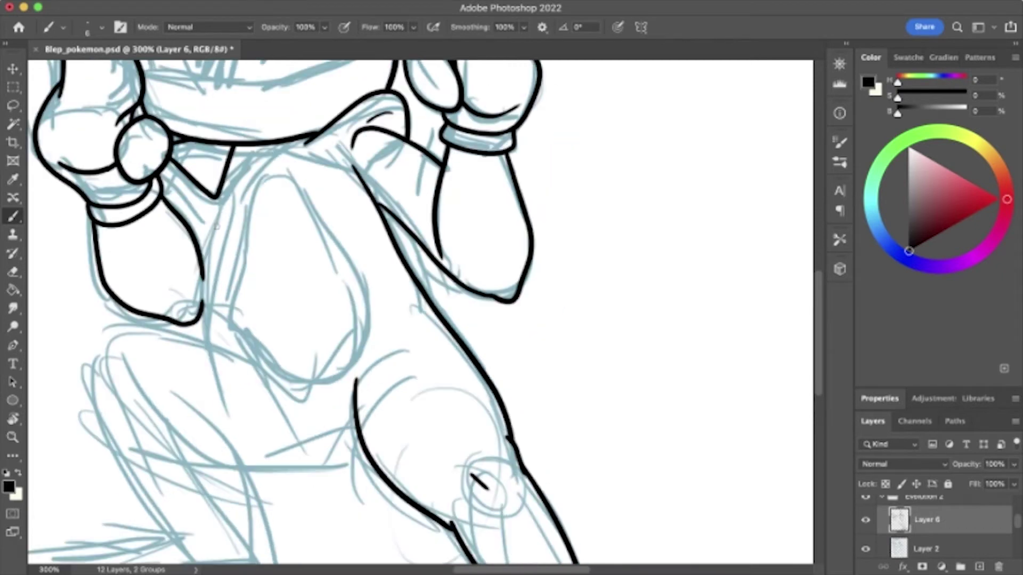
- Ink the bent leg's knee and its outer and inner lines down to the ankle
{"action": "scroll", "coordinate": [421, 312], "scroll_direction": "down", "scroll_amount": 3}
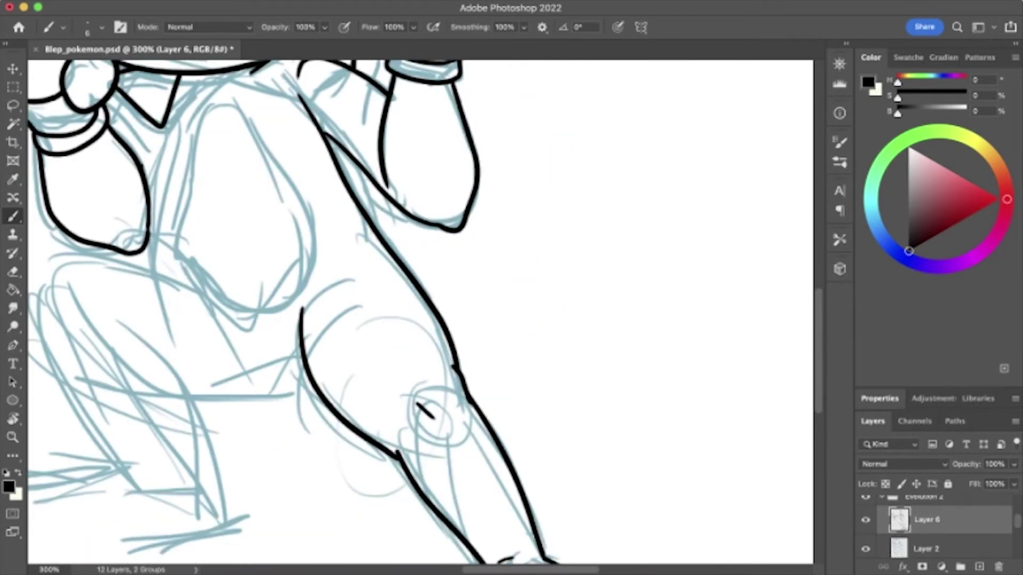
{"action": "scroll", "coordinate": [421, 312], "scroll_direction": "left", "scroll_amount": 3}
{"action": "scroll", "coordinate": [421, 312], "scroll_direction": "down", "scroll_amount": 2}
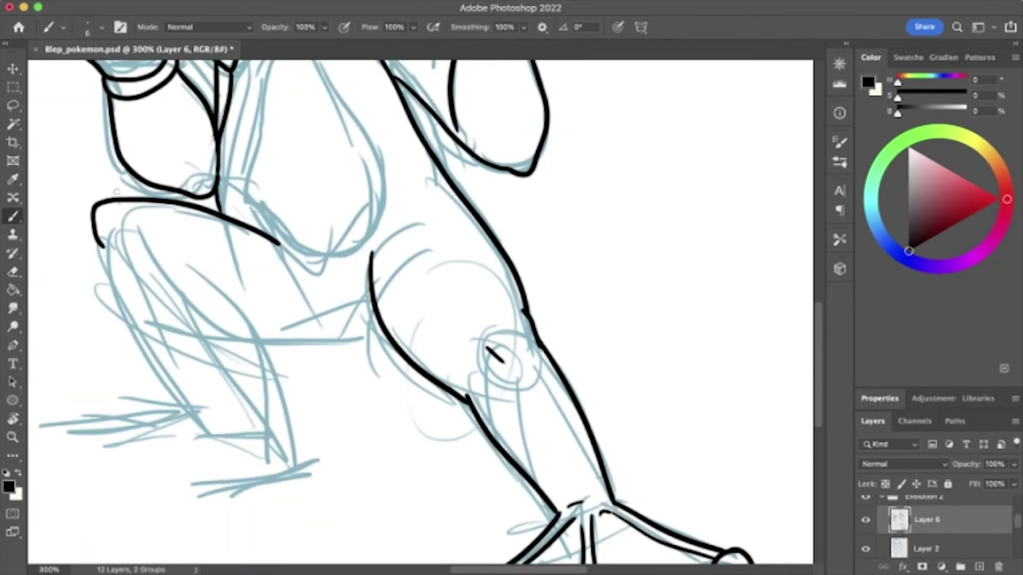
{"action": "scroll", "coordinate": [421, 313], "scroll_direction": "down", "scroll_amount": 3}
{"action": "left_click_drag", "start_coordinate": [78, 180], "coordinate": [186, 371]}
{"action": "left_click_drag", "start_coordinate": [168, 175], "coordinate": [228, 362]}
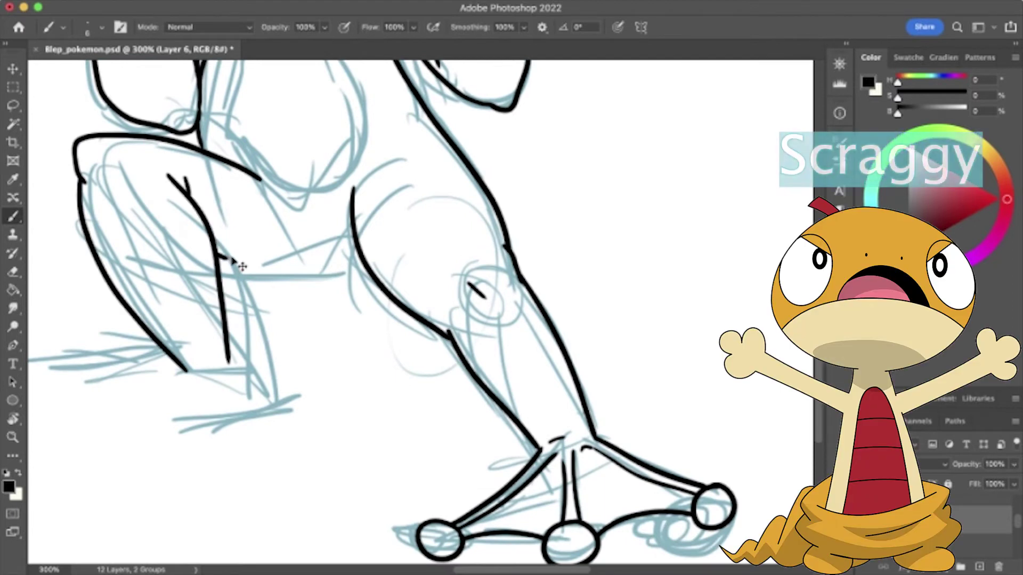
- Ink the round heel pad of the bent leg's foot and undo the straight stroke along the foot's upper edge
{"action": "scroll", "coordinate": [421, 312], "scroll_direction": "left", "scroll_amount": 7}
{"action": "scroll", "coordinate": [421, 312], "scroll_direction": "down", "scroll_amount": 4}
{"action": "scroll", "coordinate": [463, 274], "scroll_direction": "left", "scroll_amount": 5}
{"action": "scroll", "coordinate": [463, 274], "scroll_direction": "down", "scroll_amount": 2}
{"action": "left_click_drag", "start_coordinate": [549, 245], "coordinate": [548, 249]}
{"action": "left_click_drag", "start_coordinate": [462, 250], "coordinate": [292, 257]}
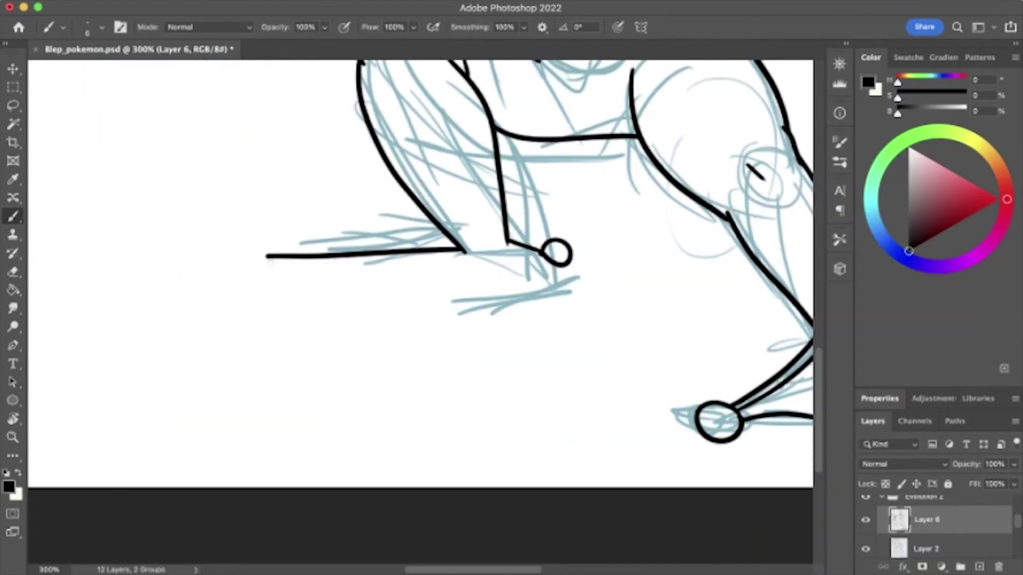
{"action": "key", "text": "ctrl+z"}
{"action": "key", "text": "e"}
{"action": "key", "text": "b"}
{"action": "key", "text": "ctrl+z"}
- Ink the double lines of the lower and middle toes on the bent leg's foot and clean up stray marks
{"action": "left_click_drag", "start_coordinate": [337, 331], "coordinate": [452, 283]}
{"action": "key", "text": "e"}
{"action": "left_click_drag", "start_coordinate": [296, 251], "coordinate": [425, 256]}
{"action": "key", "text": "b"}
{"action": "left_click_drag", "start_coordinate": [320, 272], "coordinate": [425, 267]}
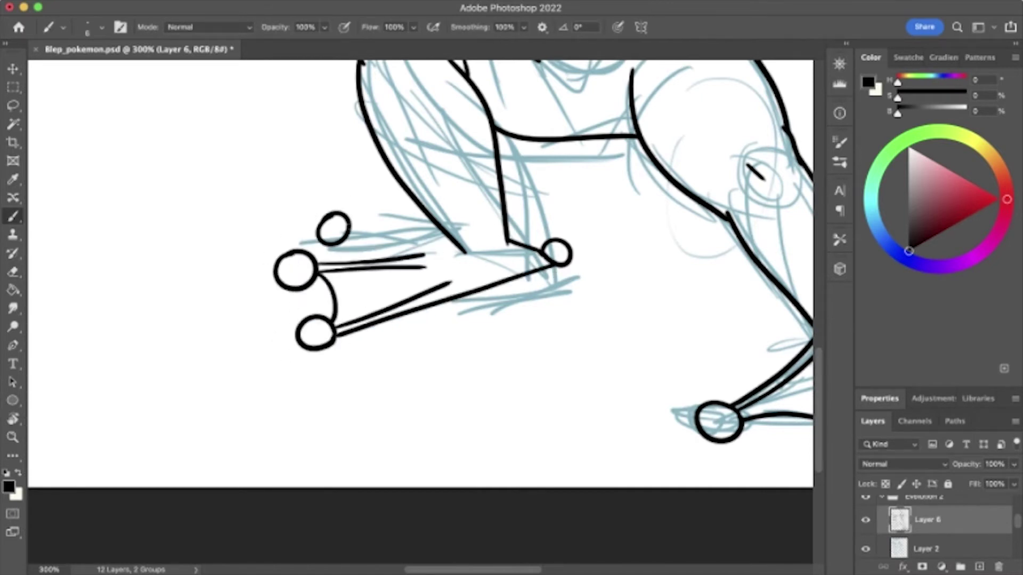
{"action": "key", "text": "e"}
{"action": "key", "text": "b"}
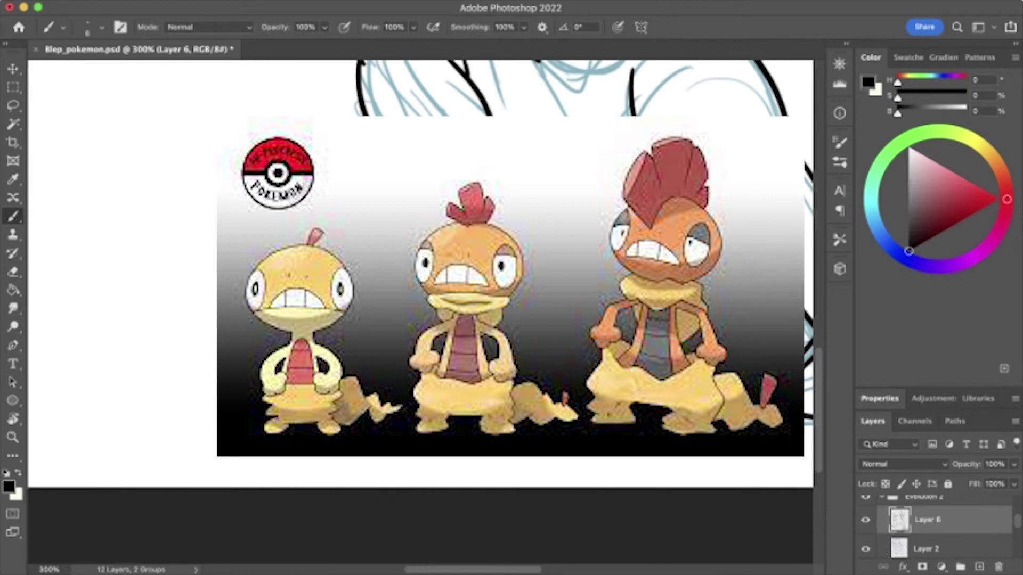
- Finish the upper toe and webbing lines of the bent leg's foot, refining them with the brush and eraser
{"action": "key", "text": "ctrl+minus"}
{"action": "key", "text": "e"}
{"action": "key", "text": "ctrl+plus"}
{"action": "key", "text": "ctrl+plus"}
{"action": "key", "text": "b"}
{"action": "key", "text": "e"}
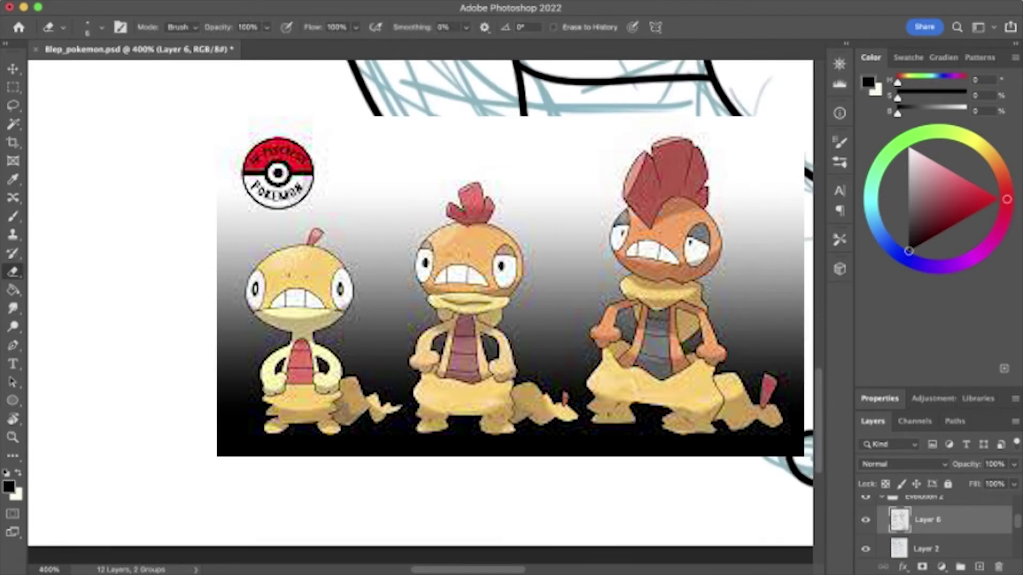
{"action": "key", "text": "b"}
{"action": "key", "text": "r"}
{"action": "key", "text": "e"}
{"action": "key", "text": "ctrl+0"}
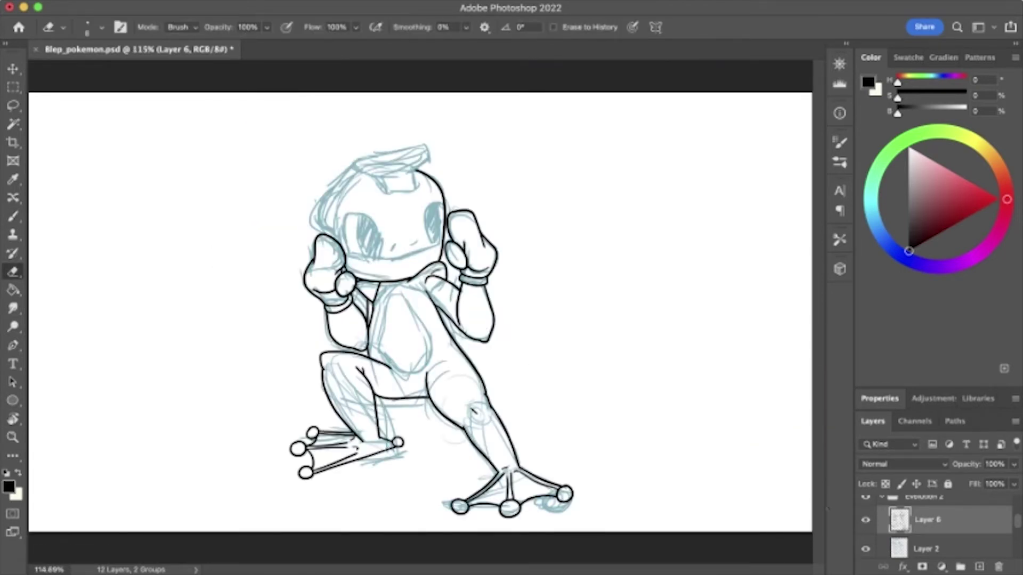
- Erase the bent thigh's upper line and ink it again beneath the forearm
{"action": "key", "text": "ctrl+plus"}
{"action": "key", "text": "ctrl+plus"}
{"action": "key", "text": "ctrl+plus"}
{"action": "scroll", "coordinate": [416, 309], "scroll_direction": "down", "scroll_amount": 2}
{"action": "mouse_move", "coordinate": [179, 292]}
{"action": "left_mouse_down"}
{"action": "mouse_move", "coordinate": [335, 331]}
{"action": "mouse_move", "coordinate": [379, 352]}
{"action": "left_mouse_up"}
{"action": "key", "text": "b"}
{"action": "mouse_move", "coordinate": [173, 293]}
{"action": "left_mouse_down"}
{"action": "mouse_move", "coordinate": [256, 275]}
{"action": "mouse_move", "coordinate": [378, 331]}
{"action": "left_mouse_up"}
{"action": "key", "text": "r"}
{"action": "key", "text": "b"}
- Ink the teardrop-shaped belly patch on the torso
{"action": "scroll", "coordinate": [378, 330], "scroll_direction": "up", "scroll_amount": 2}
{"action": "left_click_drag", "start_coordinate": [301, 352], "coordinate": [485, 373]}
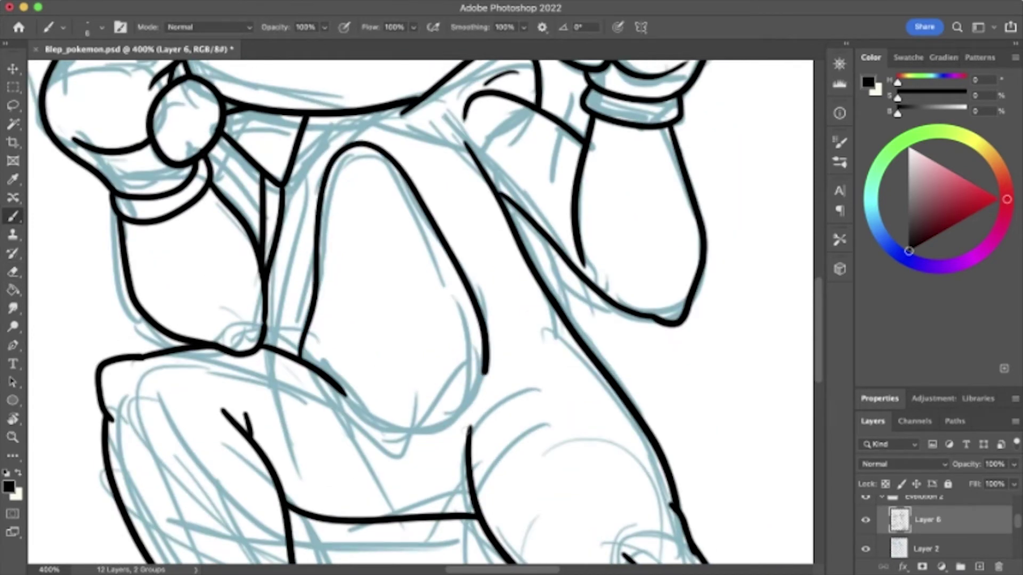
{"action": "key", "text": "r"}
{"action": "key", "text": "b"}
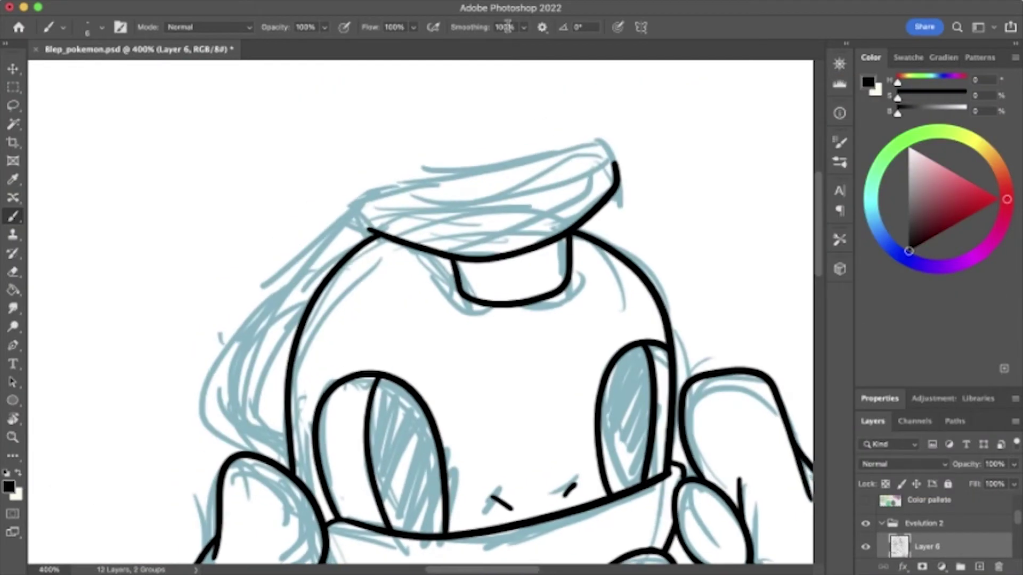
- Ink the beret's upper outline down to its drooping back edge and add the inner rim lines, undoing faulty strokes
{"action": "left_click_drag", "start_coordinate": [602, 137], "coordinate": [218, 319]}
{"action": "left_click_drag", "start_coordinate": [514, 234], "coordinate": [226, 378]}
{"action": "key", "text": "ctrl+z"}
{"action": "left_click_drag", "start_coordinate": [275, 261], "coordinate": [224, 394]}
{"action": "key", "text": "ctrl+z"}
{"action": "mouse_move", "coordinate": [226, 349]}
{"action": "left_mouse_down"}
{"action": "mouse_move", "coordinate": [366, 226]}
{"action": "mouse_move", "coordinate": [607, 165]}
{"action": "mouse_move", "coordinate": [345, 215]}
{"action": "left_mouse_up"}
{"action": "key", "text": "ctrl+z"}
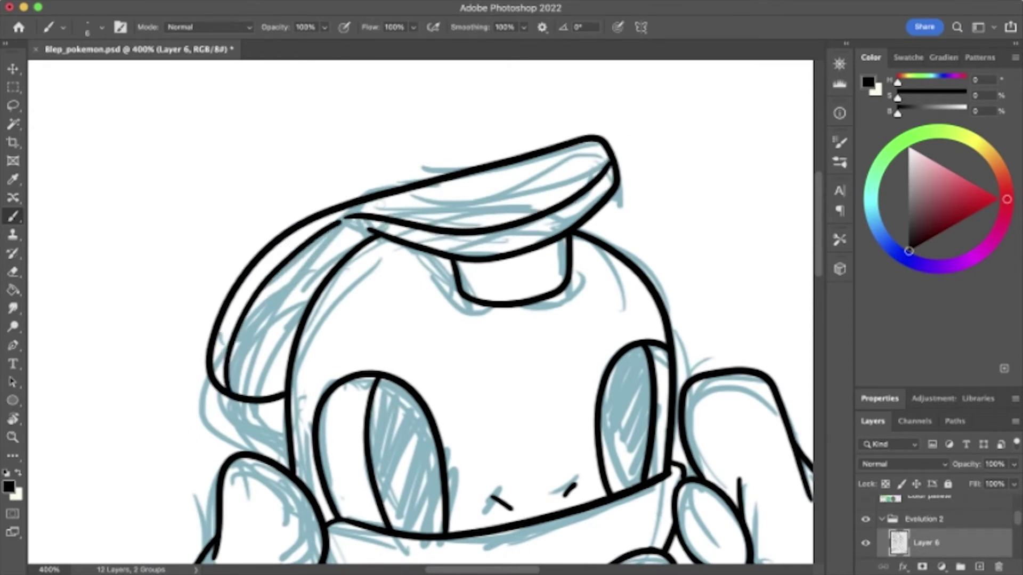
- Hide the second form's sketch layer and set the brush smoothing to 0%
{"action": "key", "text": "ctrl+0"}
{"action": "left_click", "coordinate": [866, 540]}
{"action": "left_click", "coordinate": [524, 27]}
{"action": "left_click_drag", "start_coordinate": [523, 43], "coordinate": [469, 44]}
- Fill both pupils solid black with a 20 px brush
{"action": "key", "text": "bracketright"}
{"action": "key", "text": "bracketright"}
{"action": "key", "text": "bracketright"}
{"action": "key", "text": "bracketright"}
{"action": "key", "text": "bracketright"}
{"action": "key", "text": "ctrl+plus"}
{"action": "key", "text": "ctrl+plus"}
{"action": "key", "text": "ctrl+plus"}
{"action": "key", "text": "ctrl+plus"}
{"action": "mouse_move", "coordinate": [270, 262]}
{"action": "left_mouse_down"}
{"action": "mouse_move", "coordinate": [255, 218]}
{"action": "mouse_move", "coordinate": [303, 258]}
{"action": "left_mouse_up"}
{"action": "scroll", "coordinate": [373, 266], "scroll_direction": "right", "scroll_amount": 3}
{"action": "mouse_move", "coordinate": [469, 147]}
{"action": "left_mouse_down"}
{"action": "mouse_move", "coordinate": [464, 266]}
{"action": "mouse_move", "coordinate": [474, 250]}
{"action": "left_mouse_up"}
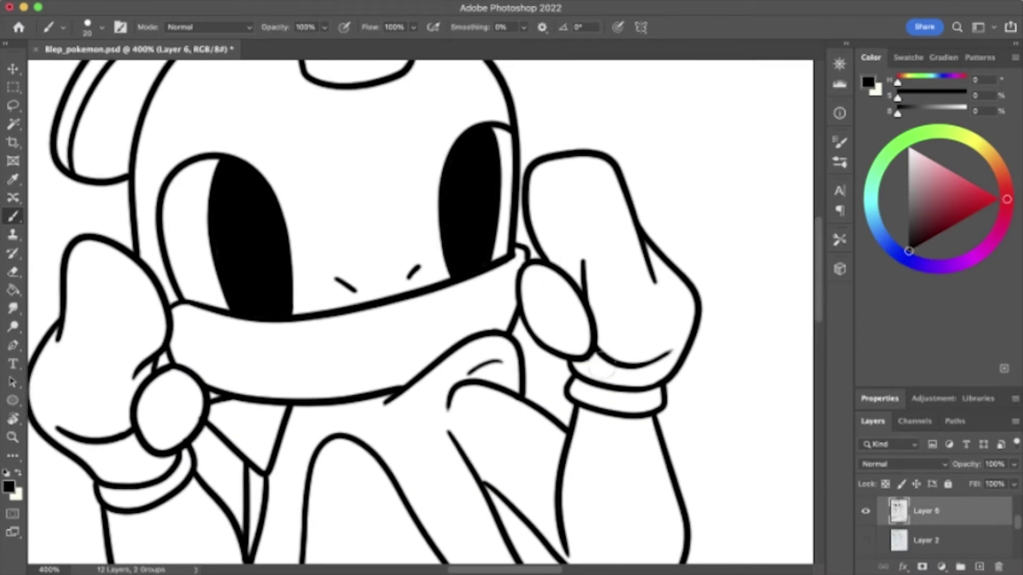
- Close the open collar outline over the shown sketch with 100% brush smoothing, and hide the sketch layer again
{"action": "left_click", "coordinate": [866, 540]}
{"action": "left_click", "coordinate": [524, 27]}
{"action": "left_click_drag", "start_coordinate": [469, 43], "coordinate": [523, 43]}
{"action": "key", "text": "ctrl+0"}
{"action": "left_click", "coordinate": [866, 540]}
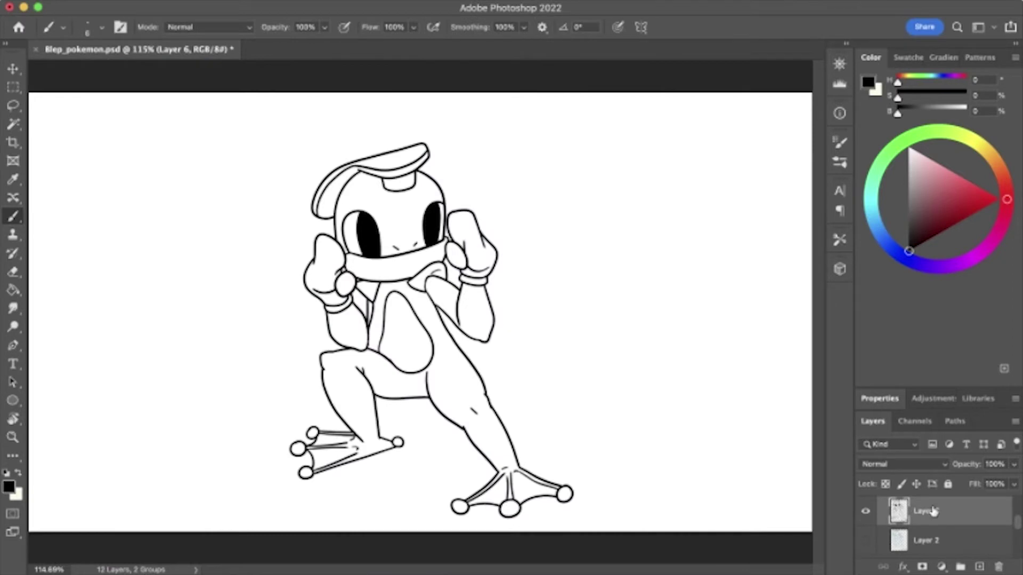
- Add a new layer for the second form's colors and set up a 25 px brush in pale cream
{"action": "left_click", "coordinate": [980, 566]}
{"action": "key", "text": "x"}
{"action": "key", "text": "bracketright"}
{"action": "key", "text": "bracketright"}
{"action": "key", "text": "bracketright"}
{"action": "key", "text": "bracketright"}
{"action": "key", "text": "ctrl+plus"}
{"action": "key", "text": "ctrl+plus"}
{"action": "key", "text": "ctrl+plus"}
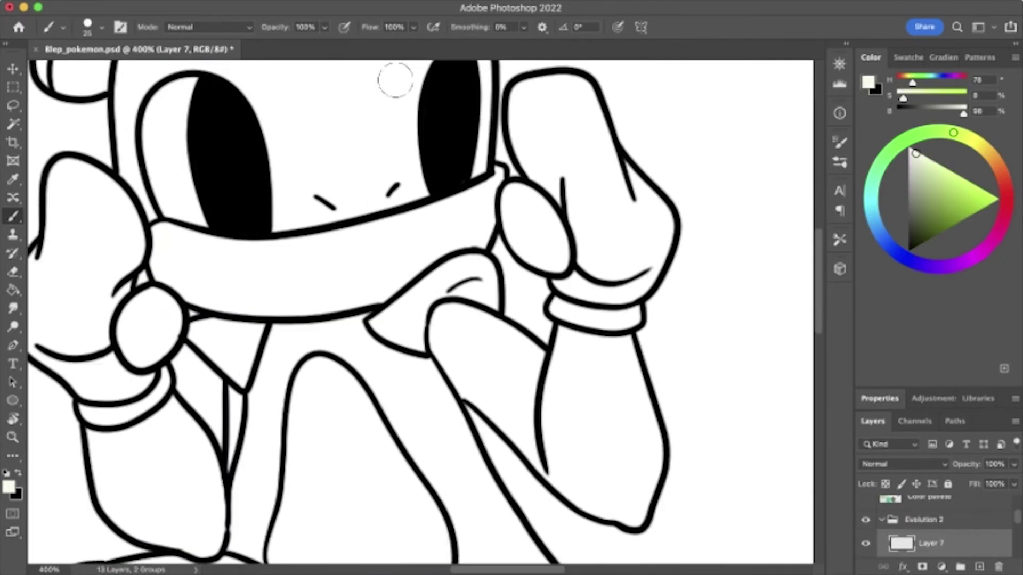
- Try a pale cream fill on the whites of the eyes
{"action": "scroll", "coordinate": [395, 80], "scroll_direction": "up", "scroll_amount": 2}
{"action": "left_click_drag", "start_coordinate": [464, 160], "coordinate": [445, 244]}
{"action": "scroll", "coordinate": [445, 244], "scroll_direction": "left", "scroll_amount": 2}
{"action": "left_click_drag", "start_coordinate": [266, 187], "coordinate": [262, 298]}
{"action": "key", "text": "ctrl+0"}
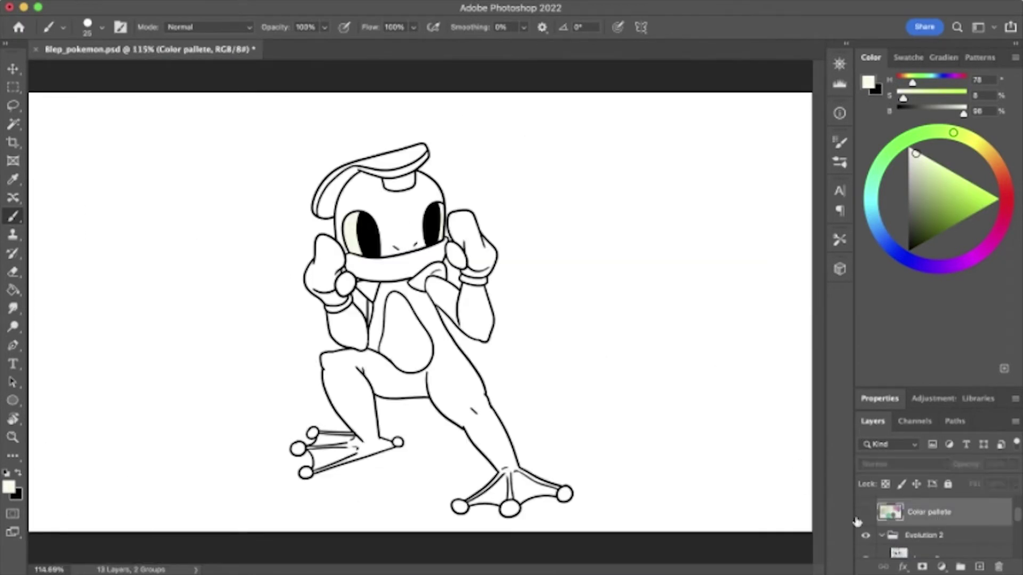
- Show the Color pallete layer and move its swatches to the empty area right of the frog
{"action": "key", "text": "v"}
{"action": "key", "text": "alt+bracketright"}
{"action": "left_click_drag", "start_coordinate": [387, 309], "coordinate": [600, 304]}
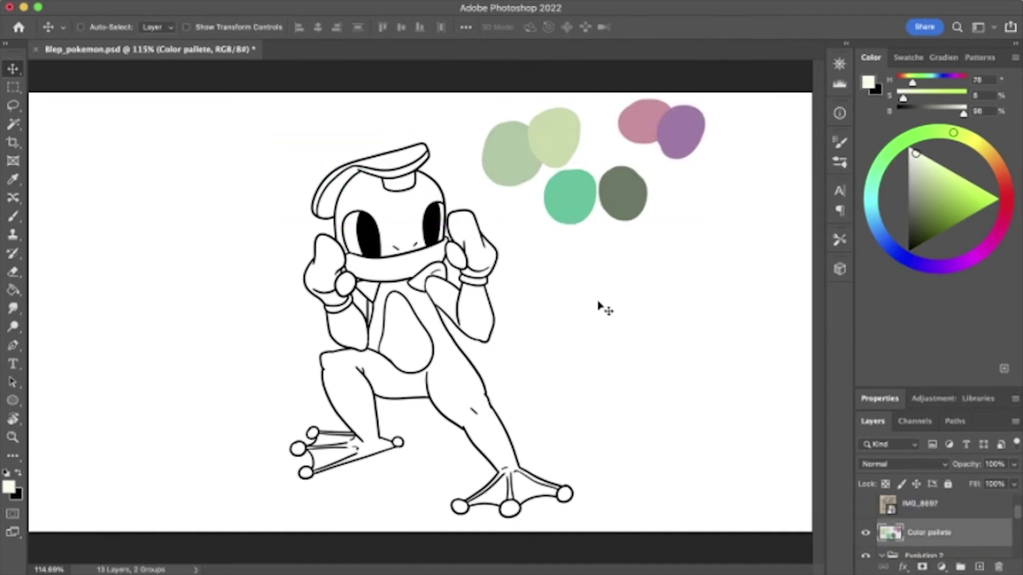
- Fill the head with the sampled sage green swatch on the color layer beneath the line art
{"action": "key", "text": "i"}
{"action": "left_click", "coordinate": [515, 147]}
{"action": "key", "text": "alt+bracketleft"}
{"action": "key", "text": "b"}
{"action": "scroll", "coordinate": [377, 185], "scroll_direction": "up", "scroll_amount": 2}
{"action": "mouse_move", "coordinate": [389, 219]}
{"action": "left_mouse_down"}
{"action": "mouse_move", "coordinate": [377, 185]}
{"action": "mouse_move", "coordinate": [237, 367]}
{"action": "mouse_move", "coordinate": [320, 213]}
{"action": "mouse_move", "coordinate": [426, 341]}
{"action": "mouse_move", "coordinate": [447, 180]}
{"action": "mouse_move", "coordinate": [405, 320]}
{"action": "left_mouse_up"}
{"action": "key", "text": "e"}
{"action": "key", "text": "b"}
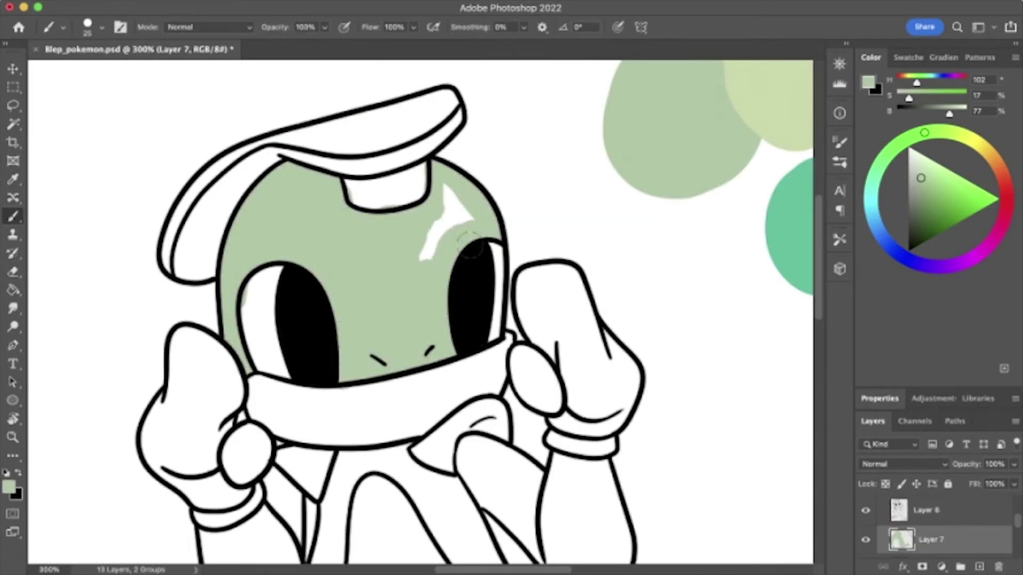
- Paint both arms and the upper torso in the same sage green, leaving gloves and belly patch uncolored
{"action": "scroll", "coordinate": [405, 319], "scroll_direction": "down", "scroll_amount": 5}
{"action": "mouse_move", "coordinate": [224, 202]}
{"action": "left_mouse_down"}
{"action": "mouse_move", "coordinate": [214, 331]}
{"action": "mouse_move", "coordinate": [178, 282]}
{"action": "left_mouse_up"}
{"action": "left_click_drag", "start_coordinate": [250, 352], "coordinate": [330, 175]}
{"action": "scroll", "coordinate": [320, 266], "scroll_direction": "right", "scroll_amount": 5}
{"action": "mouse_move", "coordinate": [186, 208]}
{"action": "left_mouse_down"}
{"action": "mouse_move", "coordinate": [293, 160]}
{"action": "mouse_move", "coordinate": [405, 175]}
{"action": "mouse_move", "coordinate": [423, 258]}
{"action": "mouse_move", "coordinate": [255, 229]}
{"action": "left_mouse_up"}
- Paint the hips, both legs and the narrow toe strips in sage green
{"action": "scroll", "coordinate": [256, 229], "scroll_direction": "down", "scroll_amount": 5}
{"action": "mouse_move", "coordinate": [320, 224]}
{"action": "left_mouse_down"}
{"action": "mouse_move", "coordinate": [277, 299]}
{"action": "mouse_move", "coordinate": [319, 426]}
{"action": "left_mouse_up"}
{"action": "scroll", "coordinate": [337, 245], "scroll_direction": "down", "scroll_amount": 3}
{"action": "mouse_move", "coordinate": [337, 245]}
{"action": "left_mouse_down"}
{"action": "mouse_move", "coordinate": [351, 346]}
{"action": "mouse_move", "coordinate": [410, 437]}
{"action": "left_mouse_up"}
{"action": "scroll", "coordinate": [410, 320], "scroll_direction": "left", "scroll_amount": 10}
{"action": "mouse_move", "coordinate": [421, 192]}
{"action": "left_mouse_down"}
{"action": "mouse_move", "coordinate": [341, 234]}
{"action": "mouse_move", "coordinate": [198, 167]}
{"action": "mouse_move", "coordinate": [195, 244]}
{"action": "mouse_move", "coordinate": [274, 381]}
{"action": "left_mouse_up"}
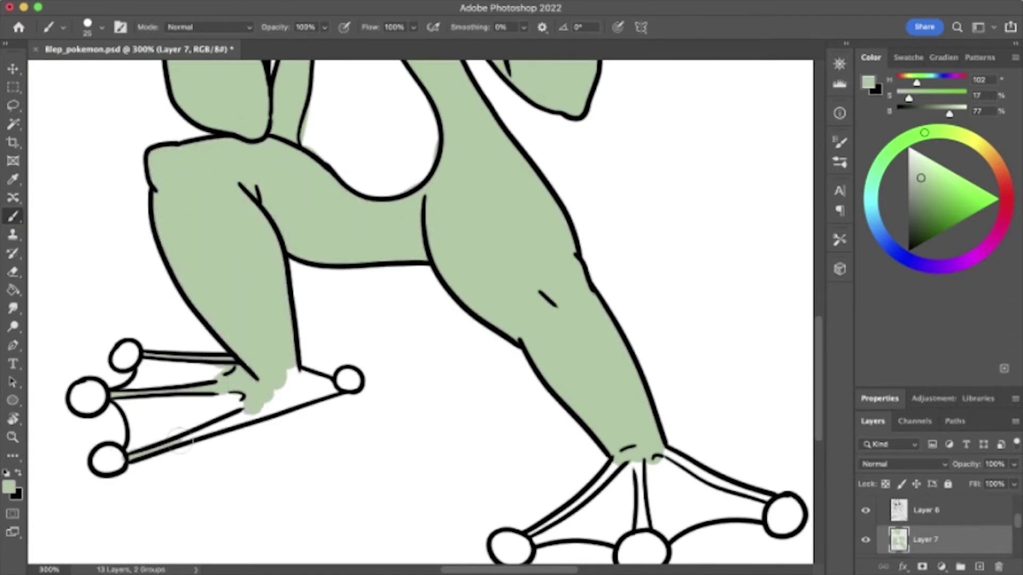
{"action": "scroll", "coordinate": [320, 351], "scroll_direction": "down", "scroll_amount": 5}
{"action": "scroll", "coordinate": [319, 351], "scroll_direction": "right", "scroll_amount": 5}
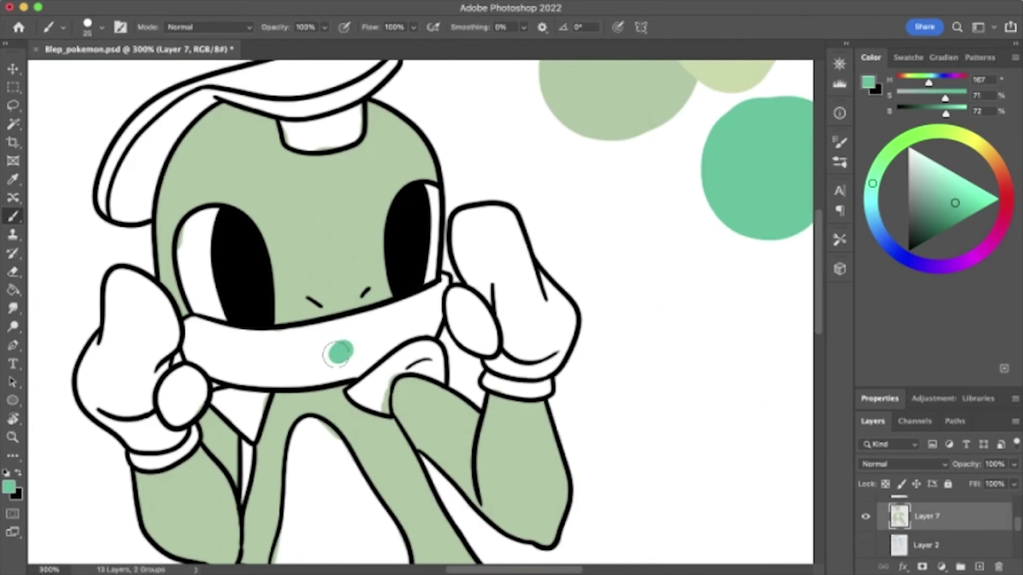
- Fill the jaw band below the eyes with the teal green swatch color
{"action": "left_click_drag", "start_coordinate": [339, 353], "coordinate": [404, 312]}
{"action": "scroll", "coordinate": [440, 266], "scroll_direction": "down", "scroll_amount": 2}
{"action": "scroll", "coordinate": [439, 267], "scroll_direction": "left", "scroll_amount": 1}
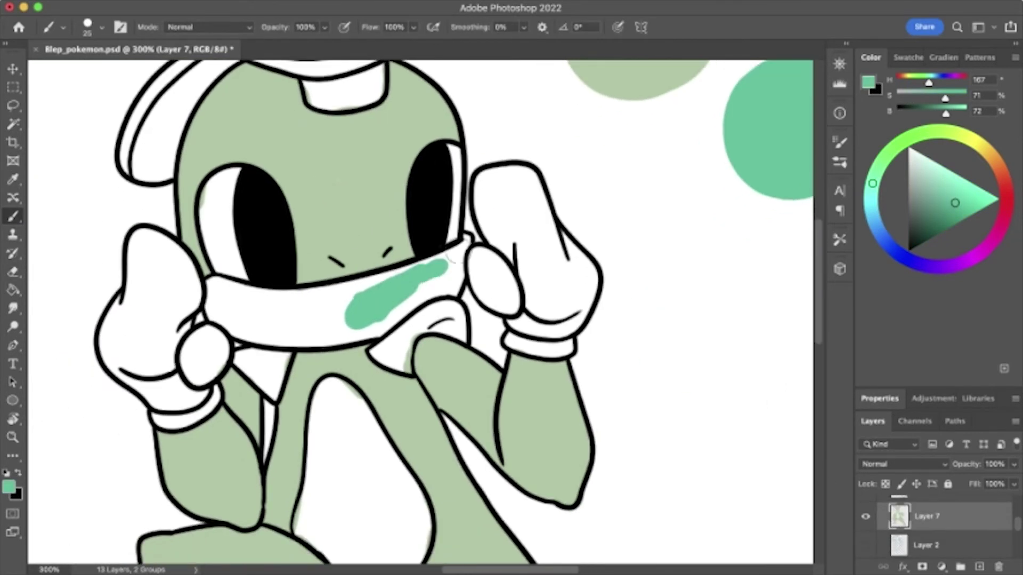
{"action": "scroll", "coordinate": [440, 276], "scroll_direction": "down", "scroll_amount": 2}
{"action": "scroll", "coordinate": [440, 276], "scroll_direction": "left", "scroll_amount": 2}
{"action": "mouse_move", "coordinate": [458, 256]}
{"action": "left_mouse_down"}
{"action": "mouse_move", "coordinate": [256, 277]}
{"action": "mouse_move", "coordinate": [426, 320]}
{"action": "left_mouse_up"}
- Fill the whites of both eyes with pale cream and pick the head's sage green for touch-ups
{"action": "left_click", "coordinate": [309, 132], "text": "alt"}
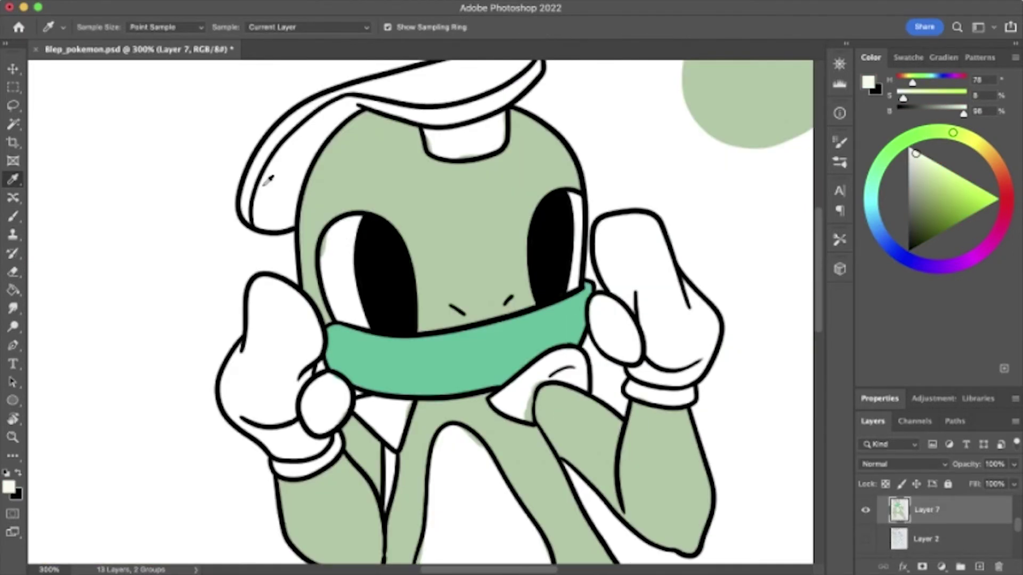
{"action": "key", "text": "b"}
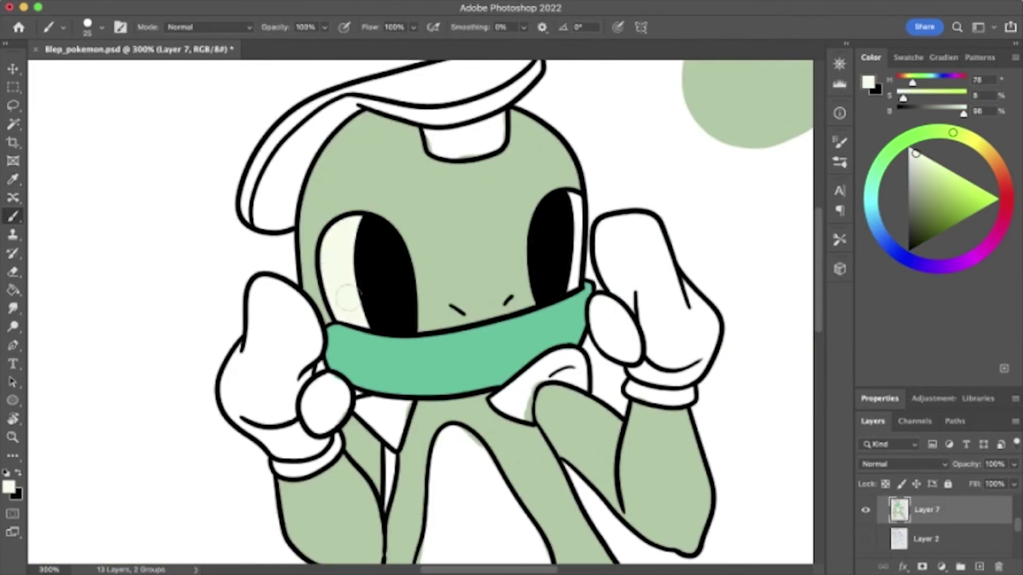
{"action": "left_click", "coordinate": [557, 154], "text": "alt"}
{"action": "mouse_move", "coordinate": [556, 155]}
{"action": "left_mouse_down"}
{"action": "mouse_move", "coordinate": [548, 258]}
{"action": "mouse_move", "coordinate": [557, 154]}
{"action": "left_mouse_up"}
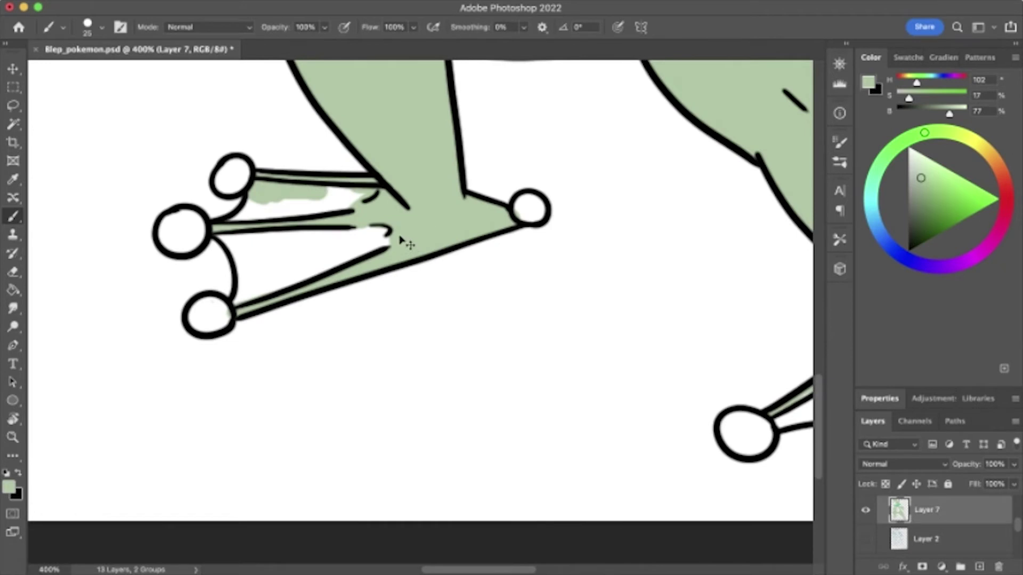
- Fill the webbing between the toes of both feet with the light yellow-green swatch color
{"action": "left_click_drag", "start_coordinate": [362, 334], "coordinate": [401, 327]}
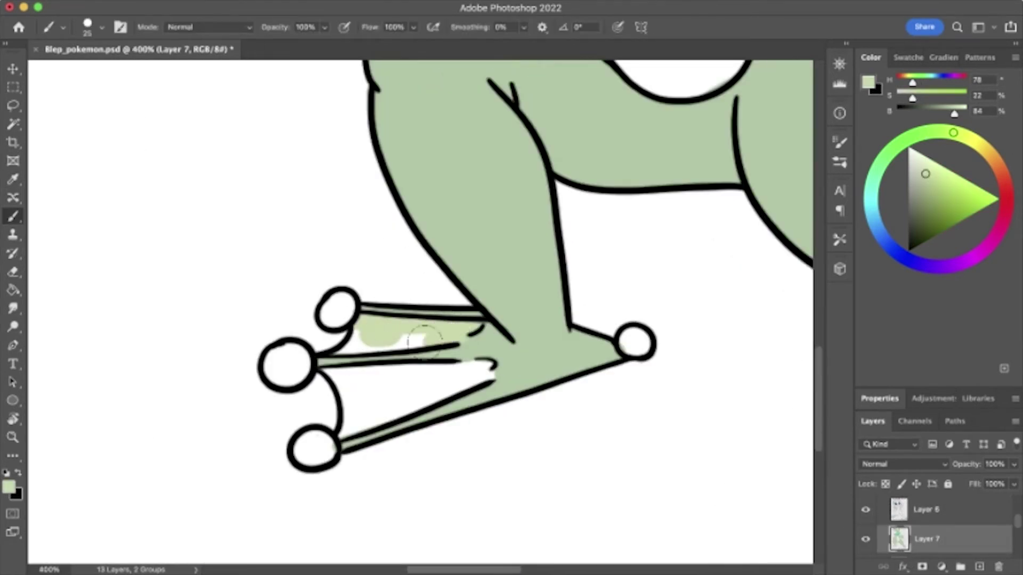
{"action": "mouse_move", "coordinate": [351, 373]}
{"action": "left_mouse_down"}
{"action": "mouse_move", "coordinate": [488, 370]}
{"action": "mouse_move", "coordinate": [341, 421]}
{"action": "left_mouse_up"}
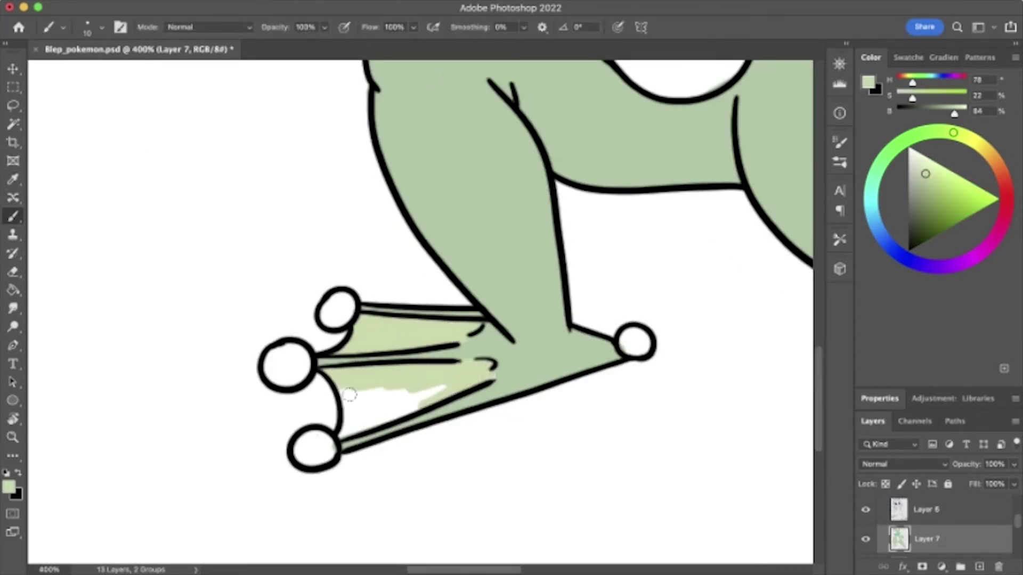
{"action": "scroll", "coordinate": [426, 320], "scroll_direction": "right", "scroll_amount": 5}
{"action": "mouse_move", "coordinate": [435, 275]}
{"action": "left_mouse_down"}
{"action": "mouse_move", "coordinate": [440, 367]}
{"action": "mouse_move", "coordinate": [461, 291]}
{"action": "mouse_move", "coordinate": [429, 320]}
{"action": "mouse_move", "coordinate": [320, 365]}
{"action": "mouse_move", "coordinate": [375, 316]}
{"action": "left_mouse_up"}
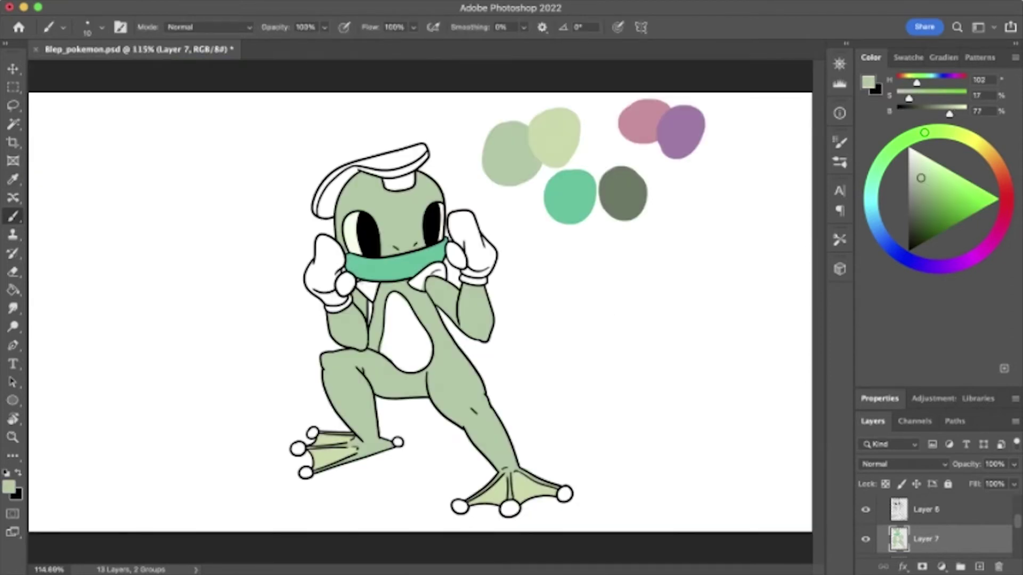
- Test the sage green and light yellow-green swatches on the belly patch
{"action": "key", "text": "i"}
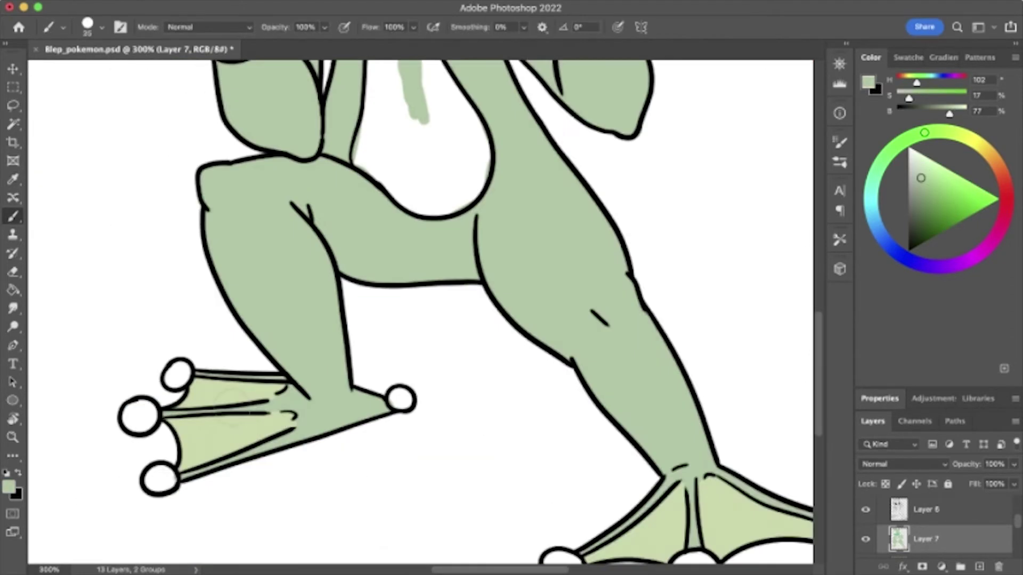
{"action": "scroll", "coordinate": [231, 407], "scroll_direction": "up", "scroll_amount": 5}
{"action": "key", "text": "ctrl+0"}
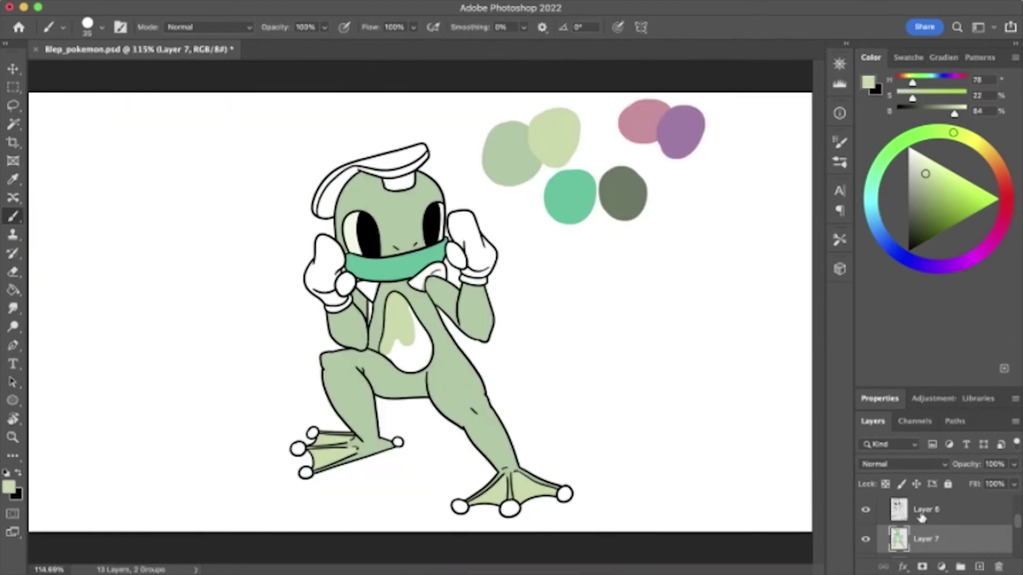
- Fill the belly patch and the glove cuffs with the dark gray-green swatch color
{"action": "key", "text": "i"}
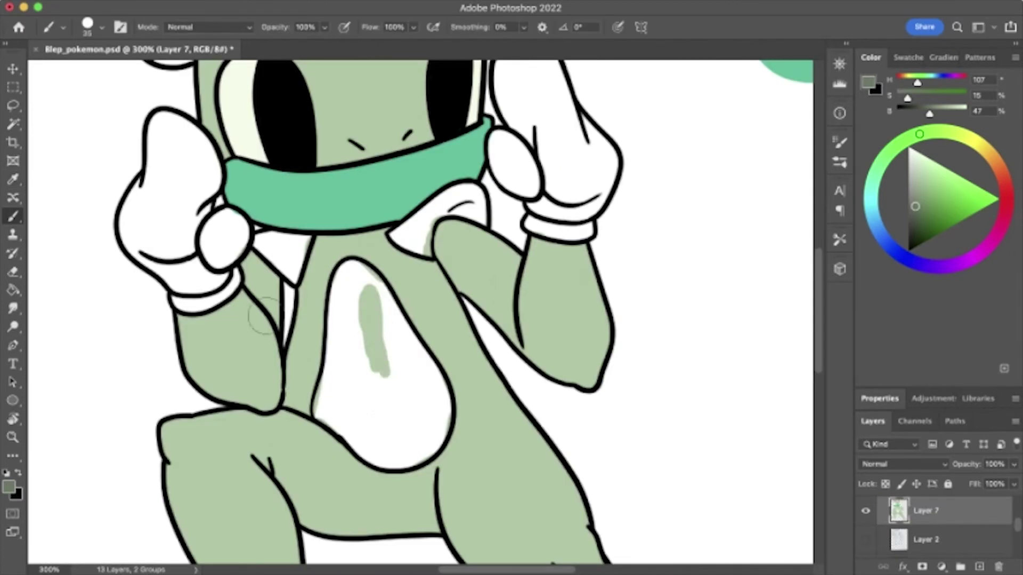
{"action": "mouse_move", "coordinate": [261, 316]}
{"action": "left_mouse_down"}
{"action": "mouse_move", "coordinate": [330, 405]}
{"action": "mouse_move", "coordinate": [426, 452]}
{"action": "mouse_move", "coordinate": [417, 376]}
{"action": "left_mouse_up"}
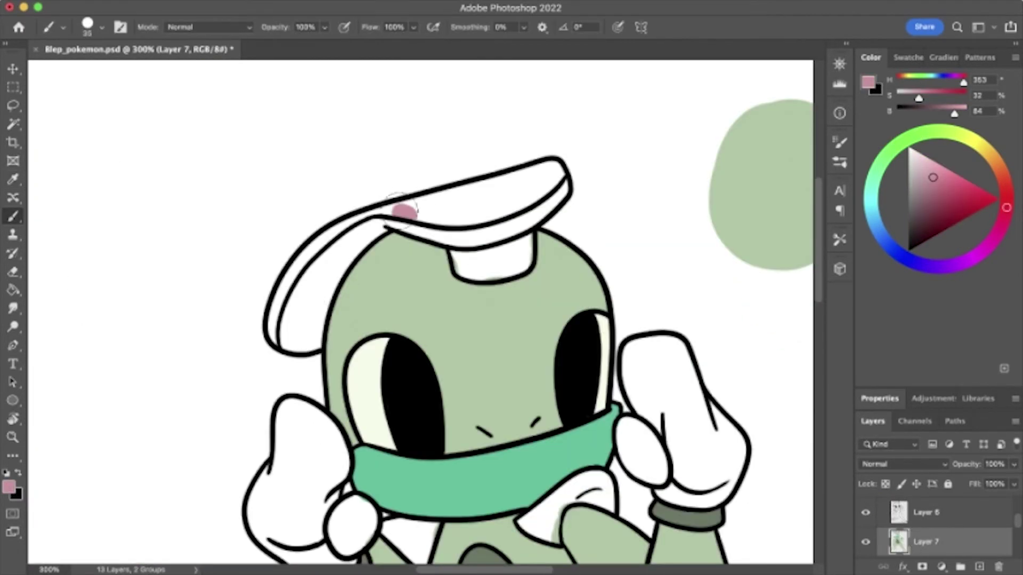
- Fill the beret with the pink swatch color and both collar points with the purple one
{"action": "mouse_move", "coordinate": [404, 212]}
{"action": "left_mouse_down"}
{"action": "mouse_move", "coordinate": [511, 213]}
{"action": "mouse_move", "coordinate": [549, 176]}
{"action": "mouse_move", "coordinate": [359, 230]}
{"action": "mouse_move", "coordinate": [298, 288]}
{"action": "mouse_move", "coordinate": [274, 333]}
{"action": "mouse_move", "coordinate": [402, 219]}
{"action": "mouse_move", "coordinate": [529, 189]}
{"action": "mouse_move", "coordinate": [455, 219]}
{"action": "mouse_move", "coordinate": [511, 199]}
{"action": "mouse_move", "coordinate": [480, 202]}
{"action": "left_mouse_up"}
{"action": "scroll", "coordinate": [402, 218], "scroll_direction": "right", "scroll_amount": 10}
{"action": "left_click", "coordinate": [800, 245], "text": "alt"}
{"action": "scroll", "coordinate": [479, 240], "scroll_direction": "left", "scroll_amount": 10}
{"action": "scroll", "coordinate": [473, 241], "scroll_direction": "down", "scroll_amount": 1}
{"action": "scroll", "coordinate": [473, 241], "scroll_direction": "down", "scroll_amount": 4}
{"action": "scroll", "coordinate": [473, 241], "scroll_direction": "right", "scroll_amount": 2}
{"action": "mouse_move", "coordinate": [479, 240]}
{"action": "left_mouse_down"}
{"action": "mouse_move", "coordinate": [511, 218]}
{"action": "mouse_move", "coordinate": [448, 261]}
{"action": "left_mouse_up"}
{"action": "left_click", "coordinate": [491, 262], "text": "alt"}
{"action": "left_click_drag", "start_coordinate": [298, 266], "coordinate": [325, 283]}
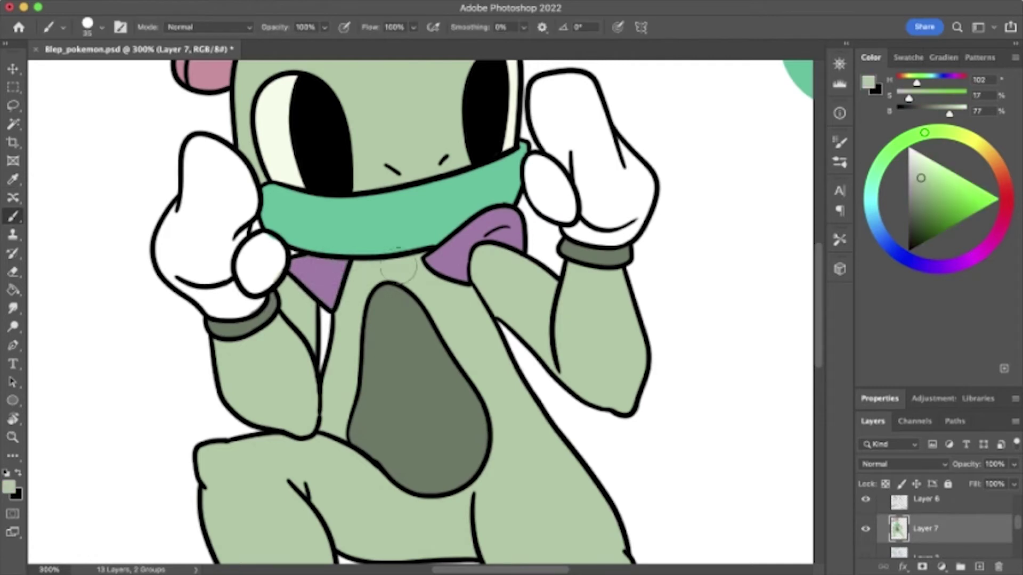
- Recolor both glove cuffs with the beret's pink
{"action": "left_click_drag", "start_coordinate": [213, 325], "coordinate": [269, 309]}
{"action": "left_click_drag", "start_coordinate": [565, 245], "coordinate": [628, 253]}
{"action": "scroll", "coordinate": [586, 251], "scroll_direction": "up", "scroll_amount": 3}
{"action": "left_click", "coordinate": [202, 218], "text": "alt"}
{"action": "mouse_move", "coordinate": [216, 346]}
{"action": "left_mouse_down"}
{"action": "mouse_move", "coordinate": [234, 447]}
{"action": "mouse_move", "coordinate": [192, 320]}
{"action": "mouse_move", "coordinate": [160, 394]}
{"action": "mouse_move", "coordinate": [175, 437]}
{"action": "left_mouse_up"}
{"action": "key", "text": "v"}
{"action": "key", "text": "b"}
{"action": "mouse_move", "coordinate": [549, 256]}
{"action": "left_mouse_down"}
{"action": "mouse_move", "coordinate": [605, 342]}
{"action": "mouse_move", "coordinate": [565, 363]}
{"action": "left_mouse_up"}
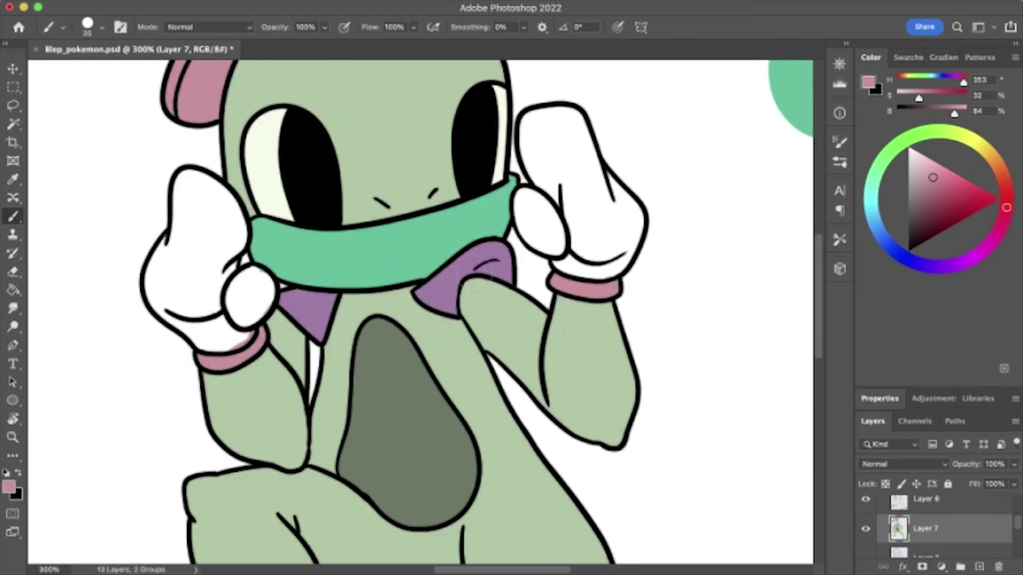
- Fill both raised gloves, including the thumbs, with the collar's purple
{"action": "left_click_drag", "start_coordinate": [235, 245], "coordinate": [187, 181]}
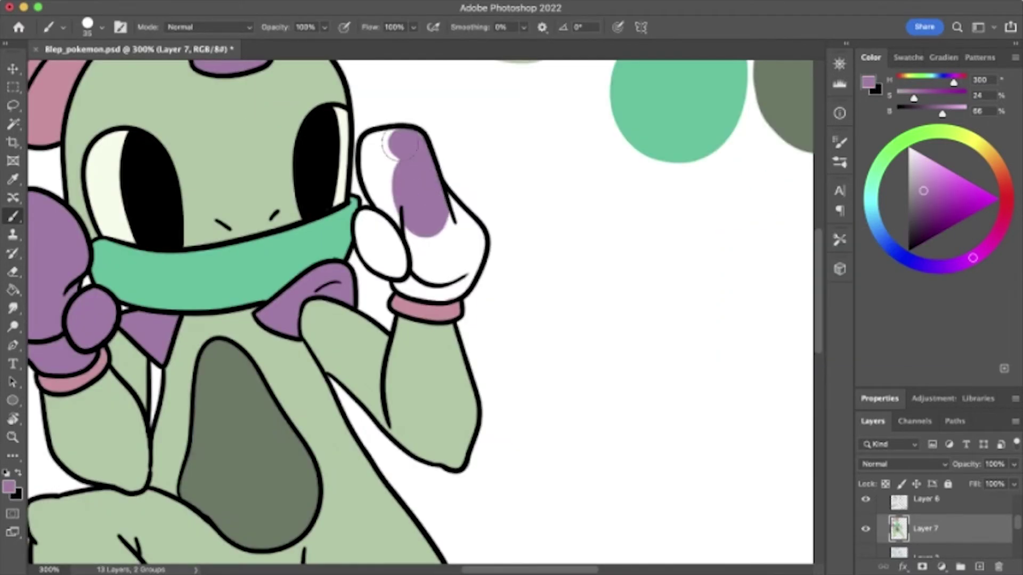
{"action": "mouse_move", "coordinate": [383, 139]}
{"action": "left_mouse_down"}
{"action": "mouse_move", "coordinate": [389, 255]}
{"action": "mouse_move", "coordinate": [458, 213]}
{"action": "left_mouse_up"}
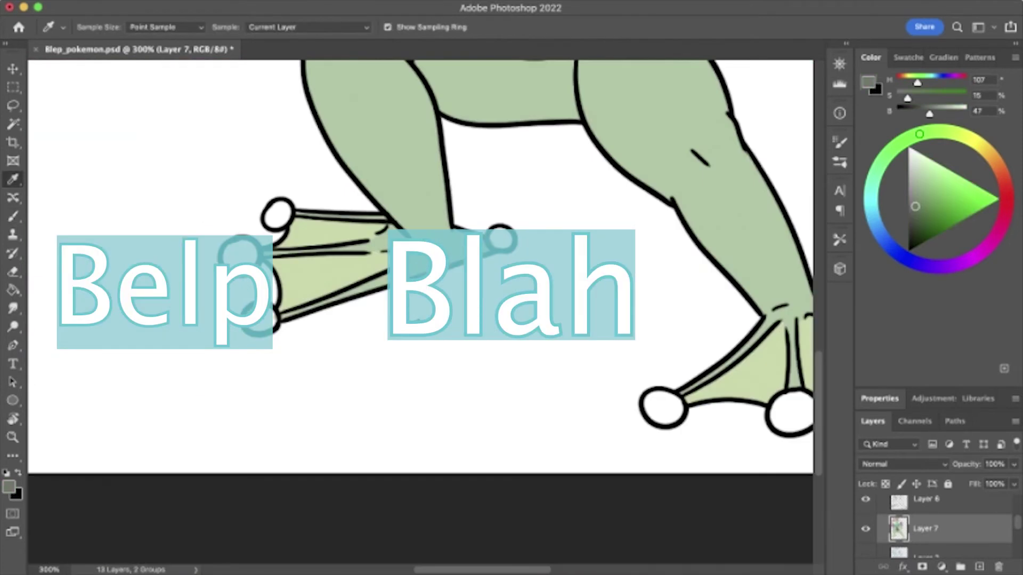
- Fill the round toe tips of both feet with the dark gray-green swatch color
{"action": "key", "text": "b"}
{"action": "left_click_drag", "start_coordinate": [277, 213], "coordinate": [241, 256]}
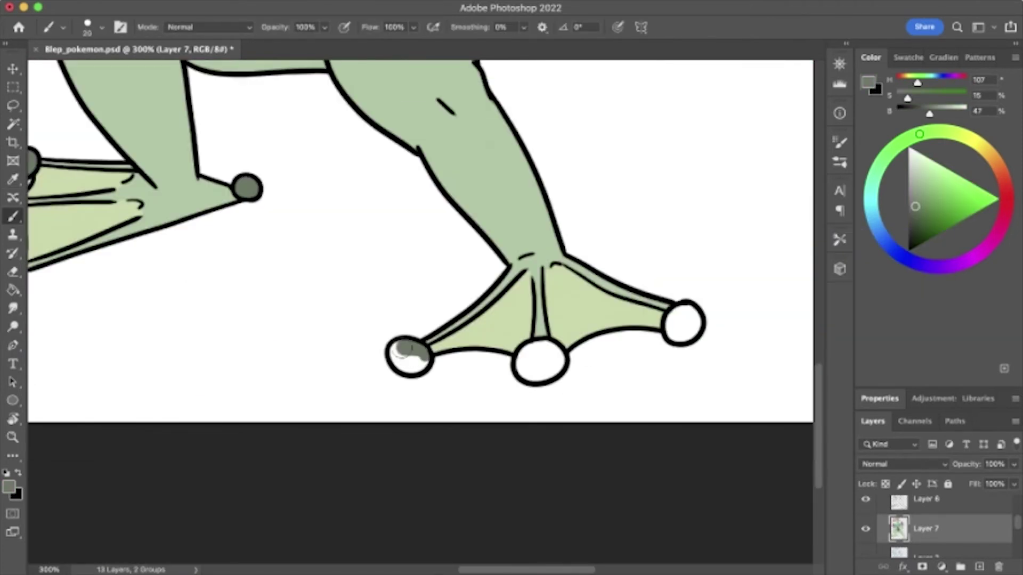
{"action": "left_click_drag", "start_coordinate": [351, 310], "coordinate": [365, 317]}
{"action": "left_click_drag", "start_coordinate": [493, 269], "coordinate": [507, 277]}
{"action": "key", "text": "ctrl+0"}
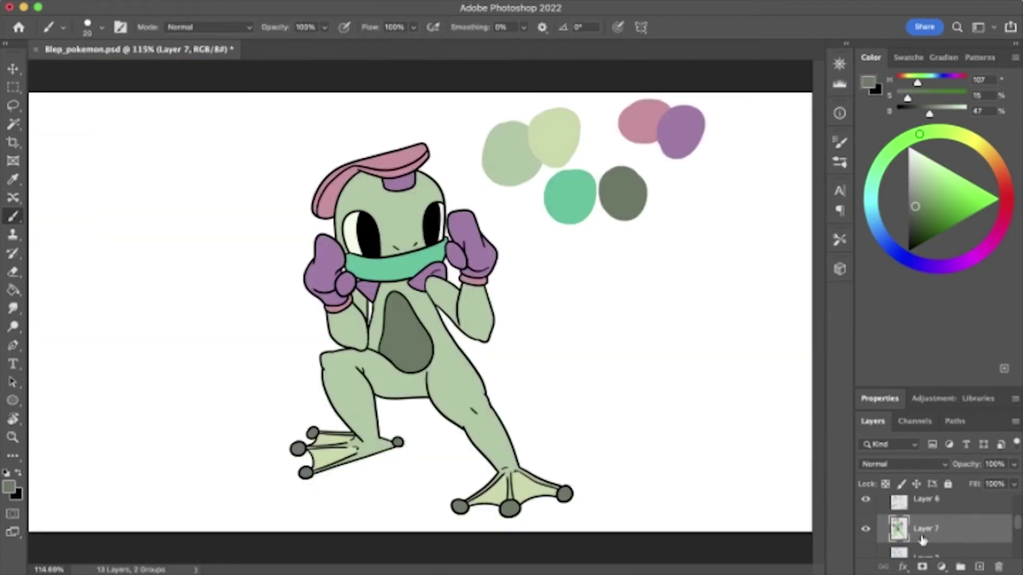
- Hide the colored second frog, show the third form's sketch, and transform the sketch so it sits slightly lower on the canvas
{"action": "left_click", "coordinate": [866, 507]}
{"action": "left_click", "coordinate": [892, 532]}
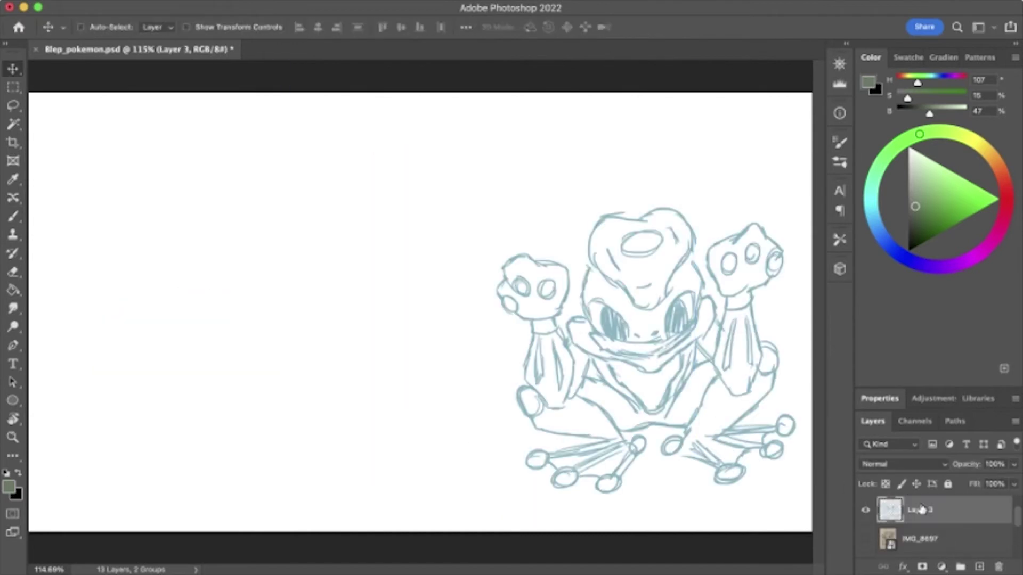
{"action": "key", "text": "ctrl+t"}
{"action": "key", "text": "Return"}
- On a new layer, ink the sides of the head, the jaw curve and the mouth band in black over the sketch
{"action": "key", "text": "b"}
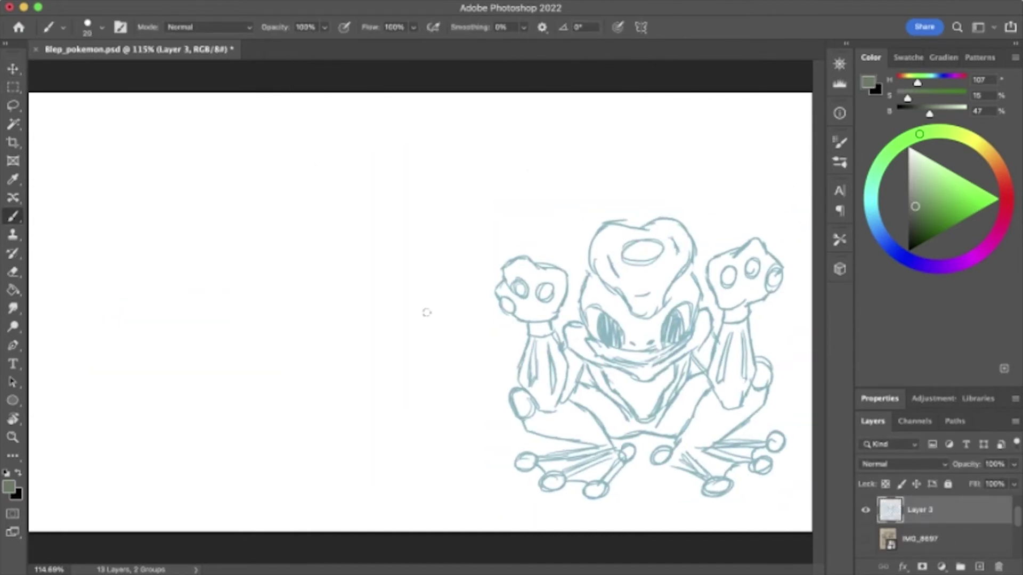
{"action": "key", "text": "x"}
{"action": "key", "text": "ctrl+plus"}
{"action": "key", "text": "ctrl+shift+alt+n"}
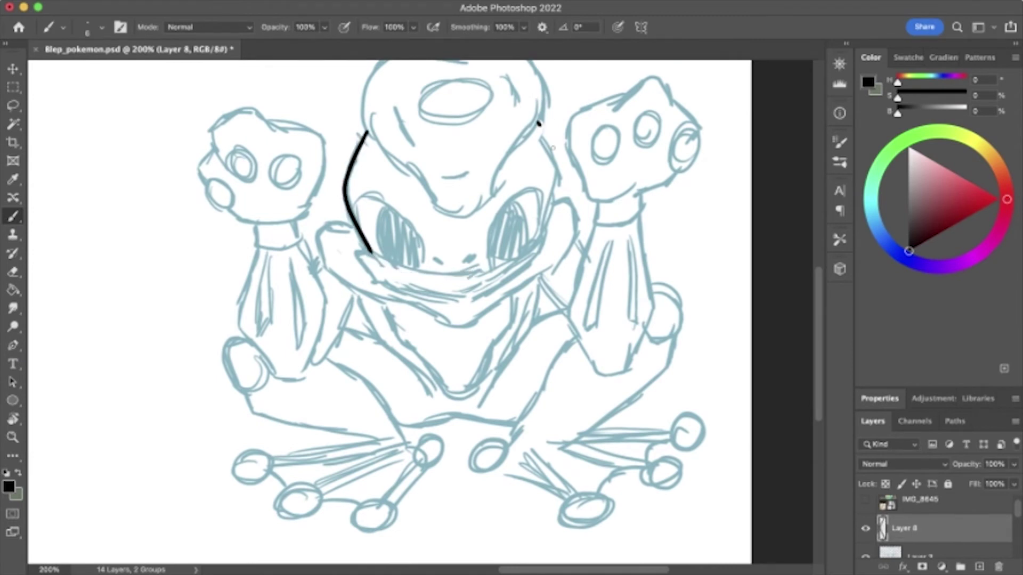
{"action": "left_click_drag", "start_coordinate": [540, 124], "coordinate": [544, 237]}
{"action": "left_click_drag", "start_coordinate": [373, 257], "coordinate": [541, 238]}
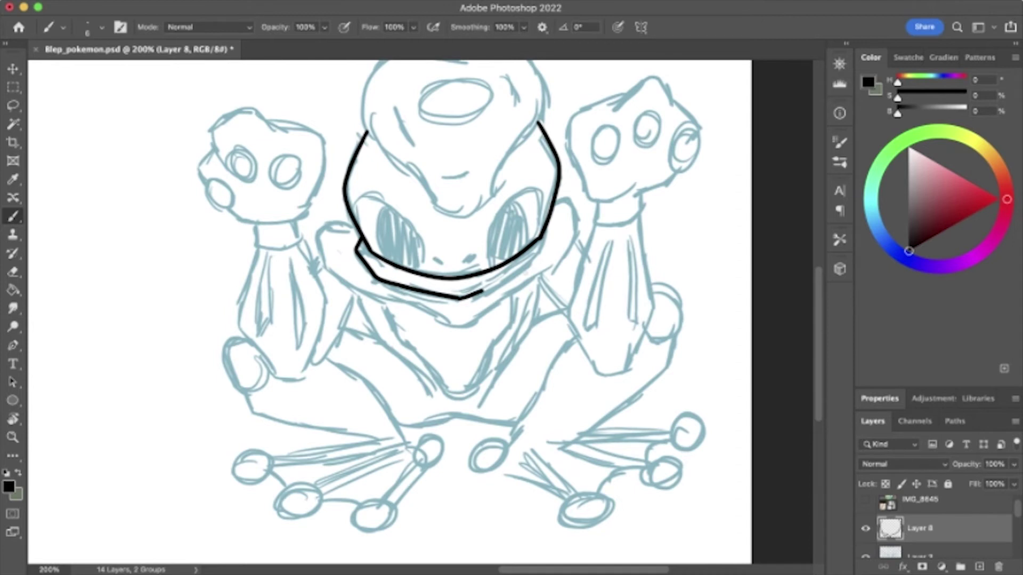
{"action": "left_click_drag", "start_coordinate": [544, 230], "coordinate": [527, 273]}
- Ink the wide outer collar around the mouth band, down to its point above the chest
{"action": "scroll", "coordinate": [526, 273], "scroll_direction": "down", "scroll_amount": 2}
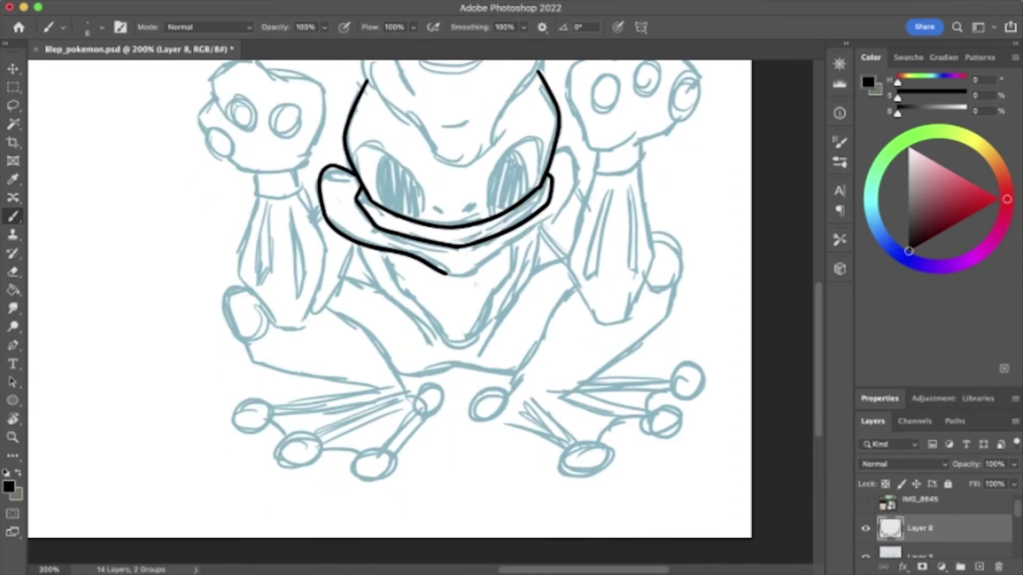
{"action": "key", "text": "ctrl+z"}
{"action": "left_click_drag", "start_coordinate": [555, 156], "coordinate": [581, 149]}
{"action": "left_click_drag", "start_coordinate": [474, 274], "coordinate": [537, 233]}
{"action": "scroll", "coordinate": [418, 279], "scroll_direction": "up", "scroll_amount": 3}
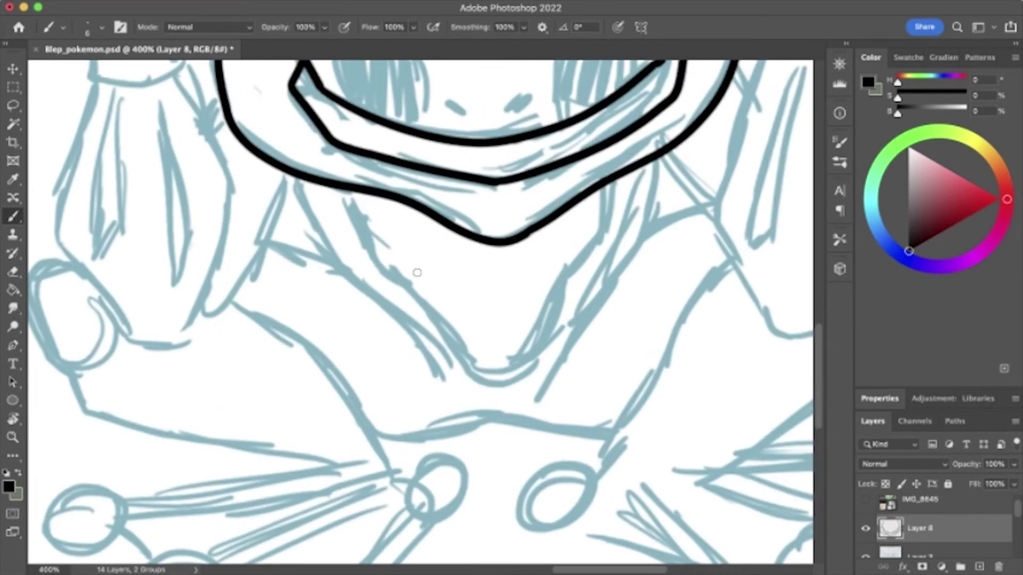
- Ink the hat with its folds and top oval, the peak on the forehead, the eye outlines and the nostrils
{"action": "scroll", "coordinate": [479, 227], "scroll_direction": "down", "scroll_amount": 3}
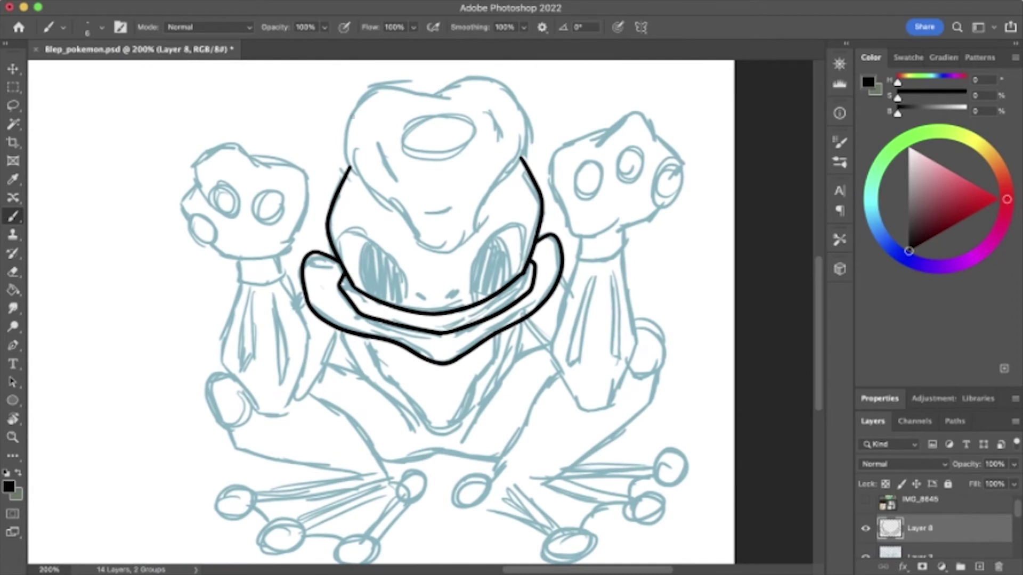
{"action": "left_click_drag", "start_coordinate": [373, 193], "coordinate": [490, 81]}
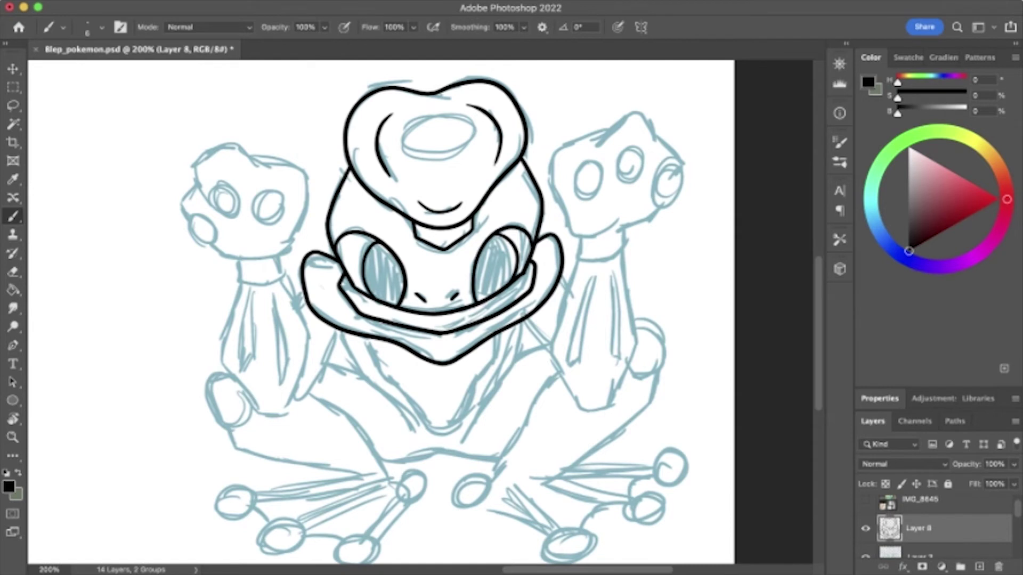
{"action": "scroll", "coordinate": [426, 309], "scroll_direction": "down", "scroll_amount": 3}
- Ink both raised gloves with their cuffs and round finger pads
{"action": "left_click_drag", "start_coordinate": [230, 225], "coordinate": [268, 246]}
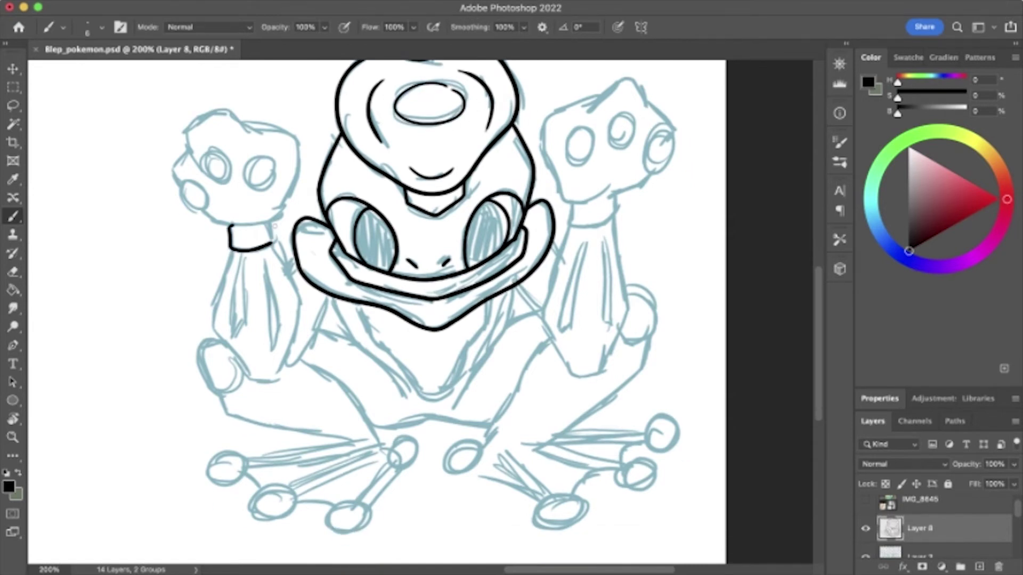
{"action": "key", "text": "ctrl+z"}
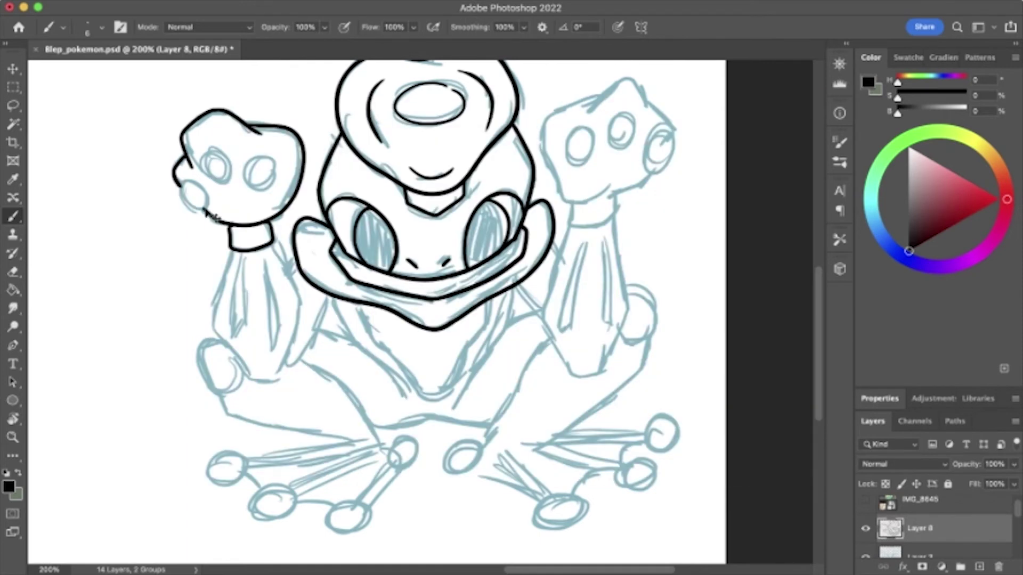
{"action": "key", "text": "ctrl+plus"}
{"action": "left_click_drag", "start_coordinate": [328, 211], "coordinate": [321, 213]}
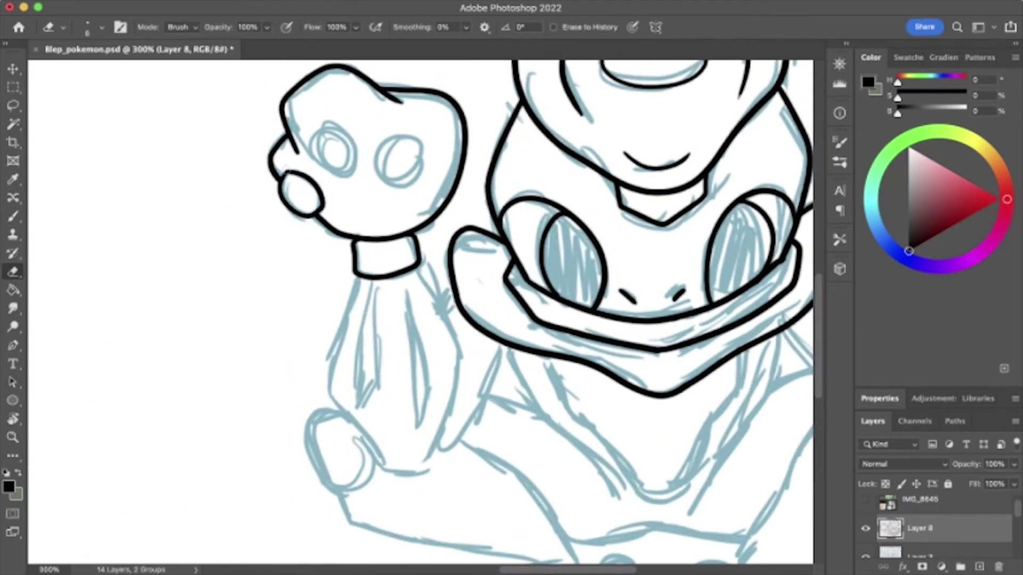
{"action": "left_click_drag", "start_coordinate": [400, 137], "coordinate": [398, 139]}
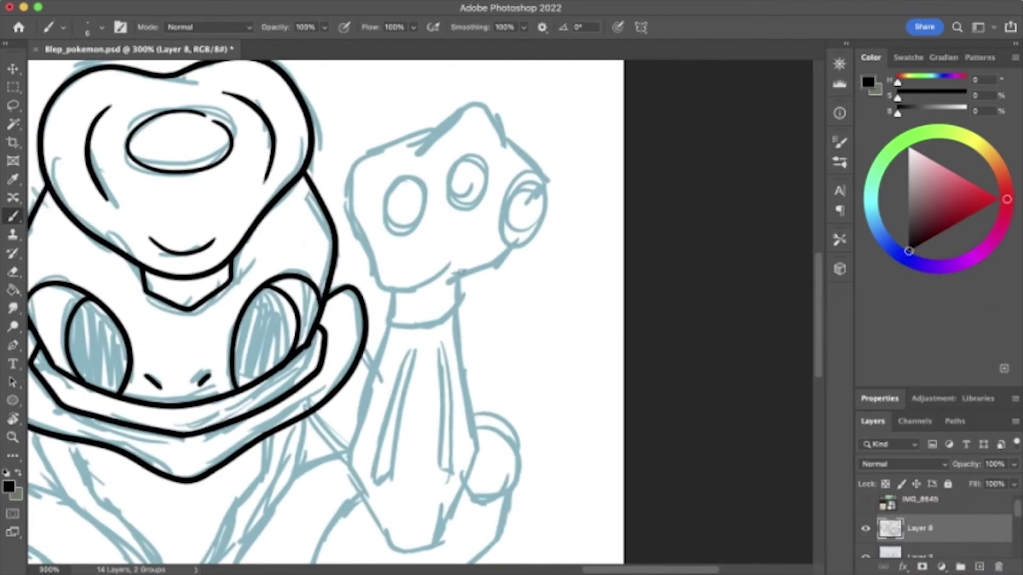
{"action": "mouse_move", "coordinate": [464, 273]}
{"action": "left_mouse_down"}
{"action": "mouse_move", "coordinate": [456, 276]}
{"action": "mouse_move", "coordinate": [434, 131]}
{"action": "mouse_move", "coordinate": [520, 157]}
{"action": "mouse_move", "coordinate": [509, 242]}
{"action": "mouse_move", "coordinate": [456, 274]}
{"action": "left_mouse_up"}
{"action": "left_click_drag", "start_coordinate": [498, 201], "coordinate": [490, 168]}
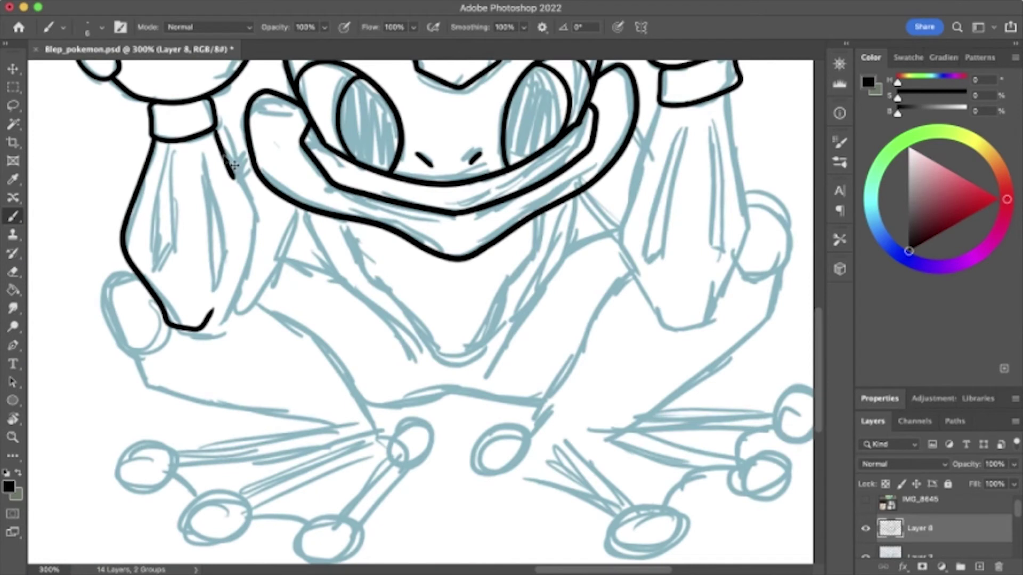
- Ink the tapered forearm under the first glove, its narrow inner markings and the upper arm behind it
{"action": "left_click_drag", "start_coordinate": [152, 139], "coordinate": [221, 318]}
{"action": "left_click_drag", "start_coordinate": [213, 147], "coordinate": [224, 314]}
{"action": "key", "text": "super+z"}
{"action": "left_click_drag", "start_coordinate": [229, 181], "coordinate": [221, 323]}
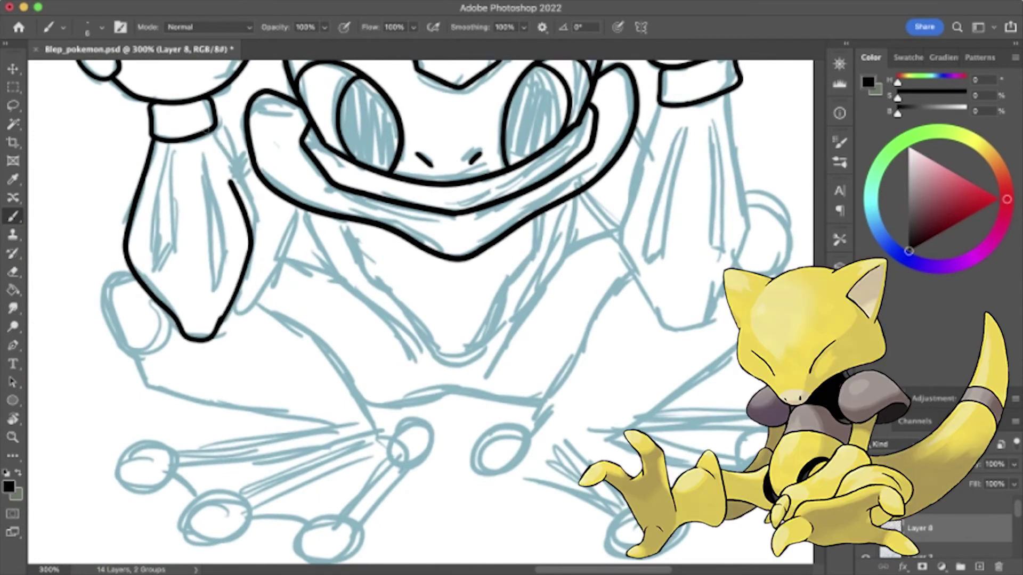
{"action": "left_click_drag", "start_coordinate": [229, 114], "coordinate": [245, 266]}
{"action": "left_click_drag", "start_coordinate": [205, 158], "coordinate": [213, 288]}
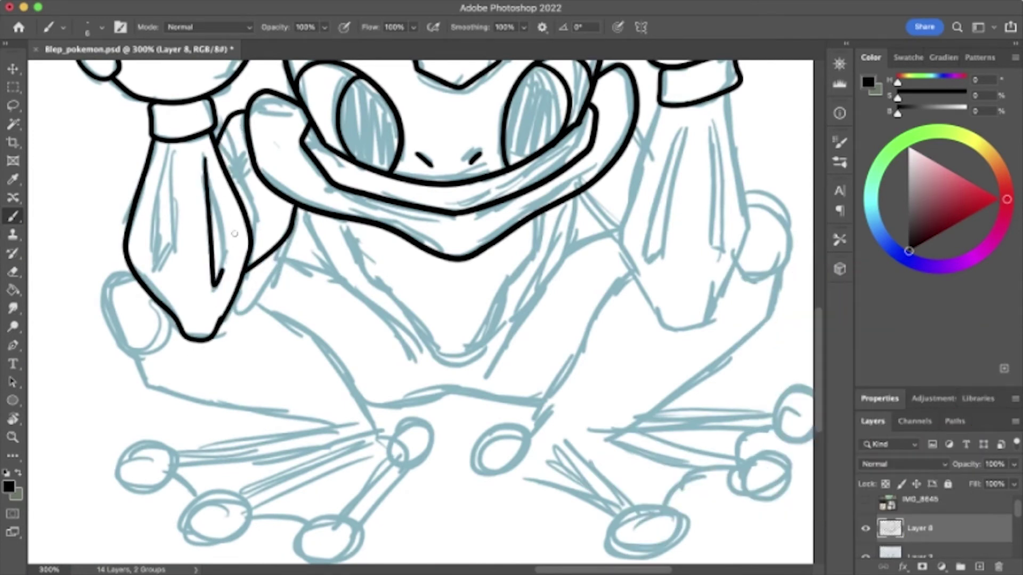
- Ink the opposite forearm with its two narrow markings and the upper arm beside the collar
{"action": "scroll", "coordinate": [421, 312], "scroll_direction": "right", "scroll_amount": 6}
{"action": "left_click_drag", "start_coordinate": [501, 109], "coordinate": [555, 325]}
{"action": "mouse_move", "coordinate": [576, 91]}
{"action": "left_mouse_down"}
{"action": "mouse_move", "coordinate": [598, 213]}
{"action": "mouse_move", "coordinate": [554, 320]}
{"action": "left_mouse_up"}
{"action": "left_click_drag", "start_coordinate": [556, 120], "coordinate": [573, 277]}
{"action": "key", "text": "super+z"}
{"action": "left_click_drag", "start_coordinate": [556, 125], "coordinate": [575, 269]}
{"action": "key", "text": "e"}
{"action": "key", "text": "b"}
{"action": "mouse_move", "coordinate": [492, 275]}
{"action": "left_mouse_down"}
{"action": "mouse_move", "coordinate": [503, 248]}
{"action": "mouse_move", "coordinate": [499, 273]}
{"action": "left_mouse_up"}
{"action": "key", "text": "e"}
{"action": "key", "text": "b"}
{"action": "scroll", "coordinate": [499, 272], "scroll_direction": "left", "scroll_amount": 5}
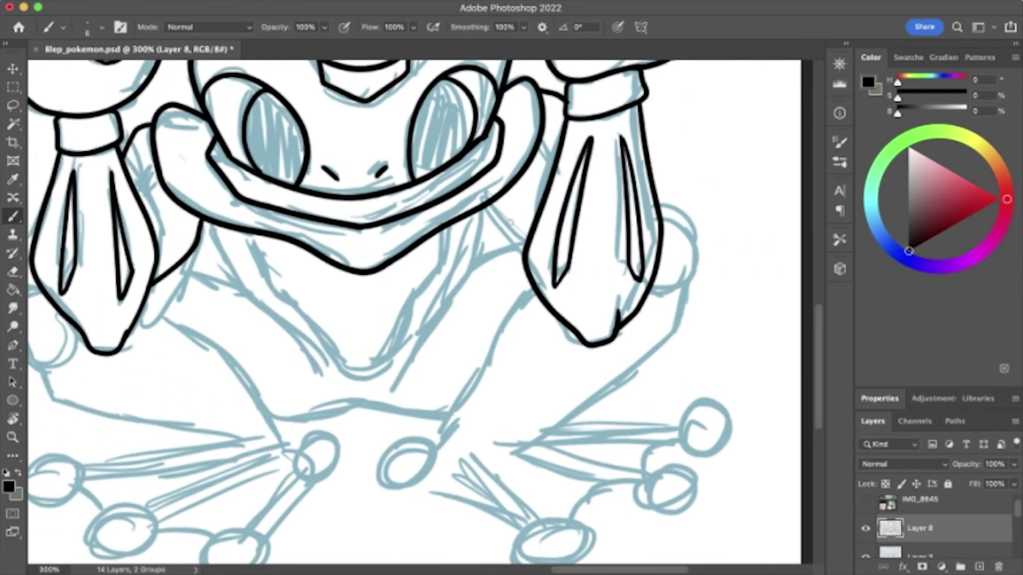
- Ink the torso sides, the V-shaped chest patch and the upper edges of both thighs
{"action": "scroll", "coordinate": [298, 291], "scroll_direction": "left", "scroll_amount": 2}
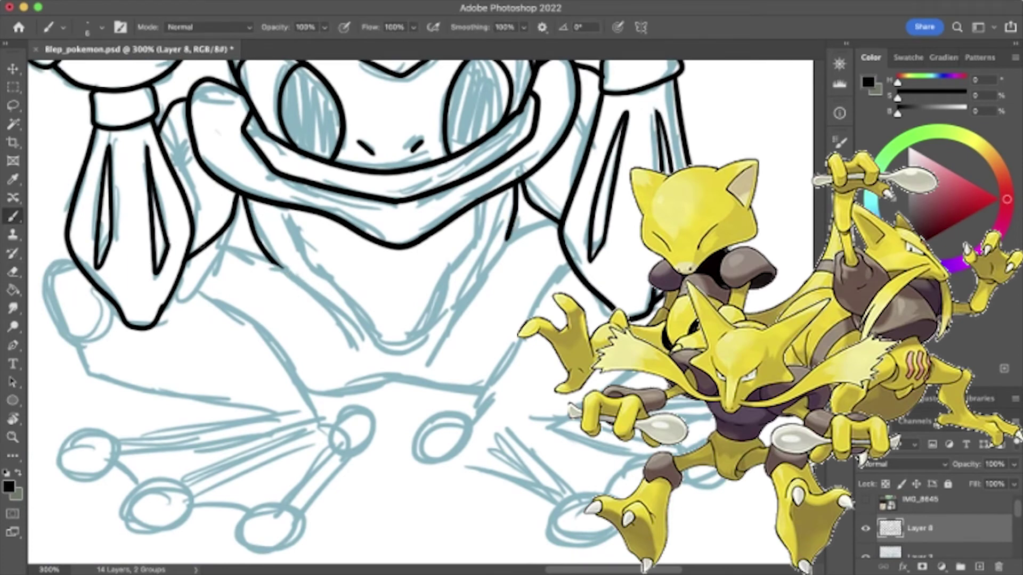
{"action": "left_click_drag", "start_coordinate": [208, 242], "coordinate": [354, 320]}
{"action": "left_click_drag", "start_coordinate": [551, 220], "coordinate": [432, 338]}
{"action": "left_click_drag", "start_coordinate": [480, 237], "coordinate": [424, 327]}
{"action": "key", "text": "super+z"}
{"action": "left_click_drag", "start_coordinate": [494, 206], "coordinate": [418, 342]}
{"action": "left_click_drag", "start_coordinate": [353, 318], "coordinate": [421, 335]}
{"action": "mouse_move", "coordinate": [275, 205]}
{"action": "left_mouse_down"}
{"action": "mouse_move", "coordinate": [322, 280]}
{"action": "mouse_move", "coordinate": [312, 269]}
{"action": "left_mouse_up"}
{"action": "key", "text": "super+z"}
{"action": "scroll", "coordinate": [414, 319], "scroll_direction": "down", "scroll_amount": 2}
{"action": "scroll", "coordinate": [413, 319], "scroll_direction": "left", "scroll_amount": 2}
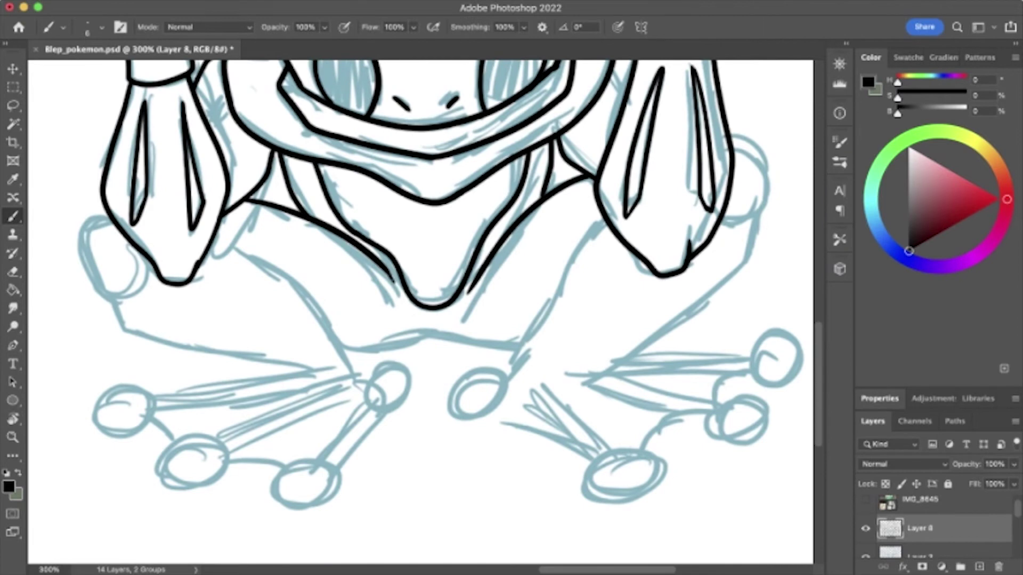
- Ink the round knees and the thigh and shin outlines of both crouching legs
{"action": "scroll", "coordinate": [413, 318], "scroll_direction": "down", "scroll_amount": 2}
{"action": "scroll", "coordinate": [413, 319], "scroll_direction": "left", "scroll_amount": 3}
{"action": "scroll", "coordinate": [224, 261], "scroll_direction": "down", "scroll_amount": 1}
{"action": "scroll", "coordinate": [224, 261], "scroll_direction": "right", "scroll_amount": 3}
{"action": "scroll", "coordinate": [224, 261], "scroll_direction": "left", "scroll_amount": 1}
{"action": "left_click_drag", "start_coordinate": [68, 209], "coordinate": [293, 291]}
{"action": "mouse_move", "coordinate": [190, 157]}
{"action": "left_mouse_down"}
{"action": "mouse_move", "coordinate": [224, 171]}
{"action": "mouse_move", "coordinate": [323, 294]}
{"action": "left_mouse_up"}
{"action": "mouse_move", "coordinate": [715, 136]}
{"action": "left_mouse_down"}
{"action": "mouse_move", "coordinate": [714, 177]}
{"action": "mouse_move", "coordinate": [510, 282]}
{"action": "left_mouse_up"}
{"action": "left_click_drag", "start_coordinate": [558, 126], "coordinate": [469, 288]}
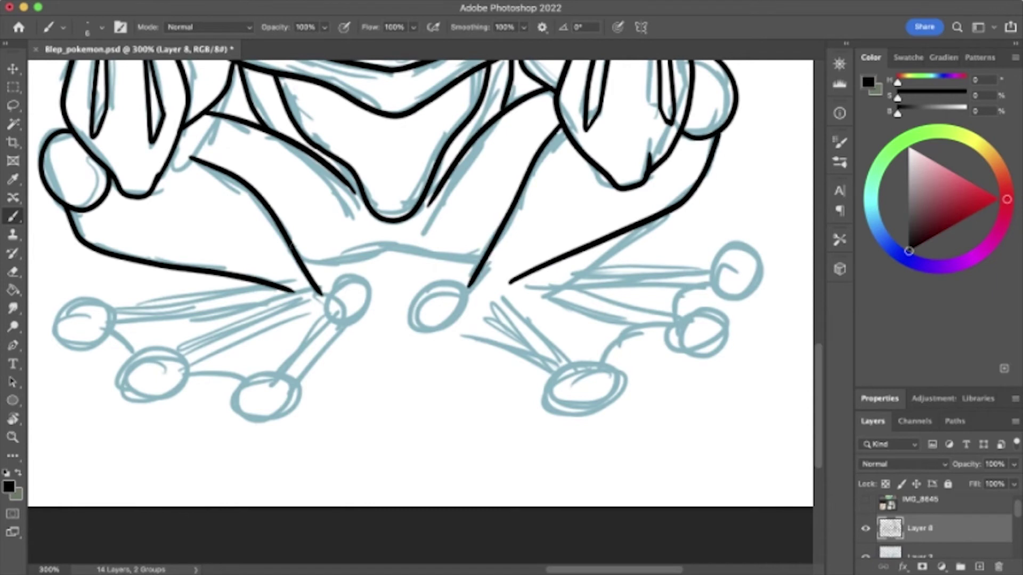
- Ink the belly's lower edge, both inner toe tips, and the toe pads and first toe lines of one foot
{"action": "left_click_drag", "start_coordinate": [328, 297], "coordinate": [344, 278]}
{"action": "left_click_drag", "start_coordinate": [446, 287], "coordinate": [443, 287]}
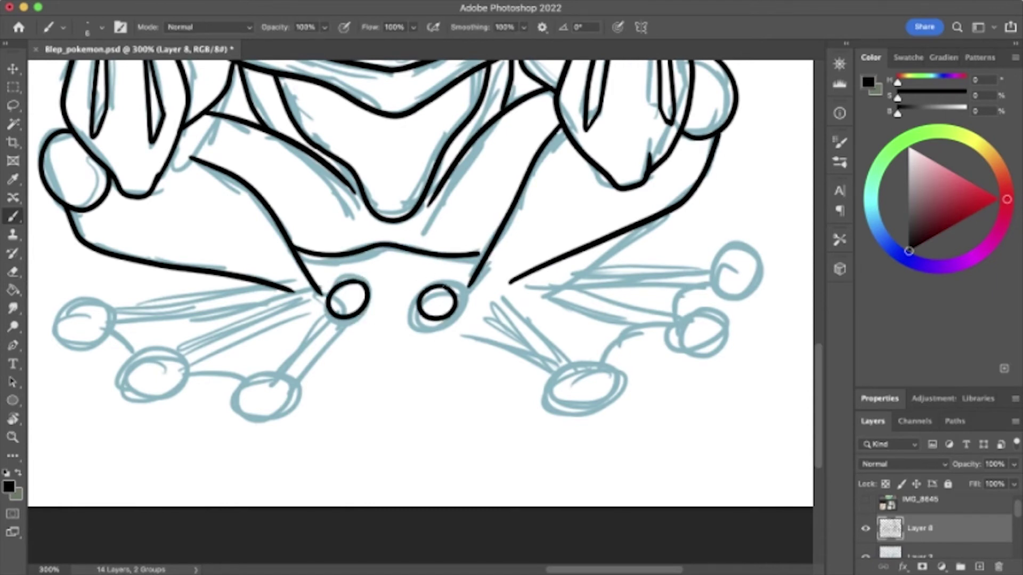
{"action": "left_click_drag", "start_coordinate": [277, 373], "coordinate": [285, 375]}
{"action": "left_click_drag", "start_coordinate": [165, 349], "coordinate": [204, 365]}
{"action": "mouse_move", "coordinate": [155, 320]}
{"action": "left_mouse_down"}
{"action": "mouse_move", "coordinate": [92, 293]}
{"action": "mouse_move", "coordinate": [152, 320]}
{"action": "left_mouse_up"}
{"action": "scroll", "coordinate": [130, 249], "scroll_direction": "down", "scroll_amount": 3}
{"action": "scroll", "coordinate": [130, 249], "scroll_direction": "right", "scroll_amount": 3}
{"action": "left_click_drag", "start_coordinate": [94, 243], "coordinate": [256, 217]}
{"action": "left_click_drag", "start_coordinate": [336, 250], "coordinate": [326, 260]}
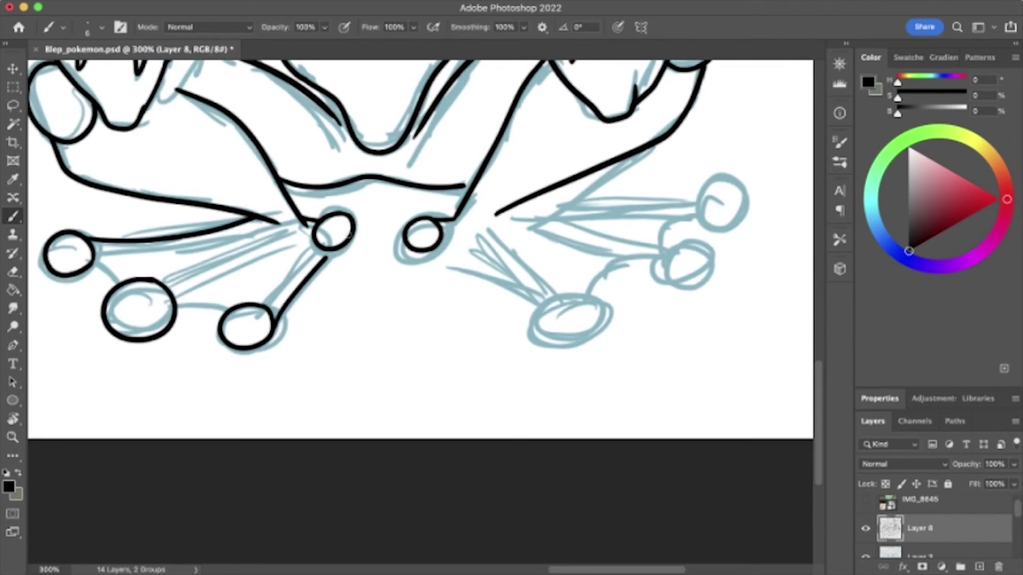
- Ink the other foot's toe pads, toes and webbing, and complete the remaining toe lines, redoing the faulty strokes
{"action": "scroll", "coordinate": [421, 250], "scroll_direction": "right", "scroll_amount": 5}
{"action": "mouse_move", "coordinate": [375, 267]}
{"action": "left_mouse_down"}
{"action": "mouse_move", "coordinate": [341, 304]}
{"action": "mouse_move", "coordinate": [387, 270]}
{"action": "mouse_move", "coordinate": [411, 298]}
{"action": "left_mouse_up"}
{"action": "key", "text": "ctrl+z"}
{"action": "key", "text": "ctrl+z"}
{"action": "key", "text": "ctrl+z"}
{"action": "left_click_drag", "start_coordinate": [341, 274], "coordinate": [376, 266]}
{"action": "left_click_drag", "start_coordinate": [471, 216], "coordinate": [483, 213]}
{"action": "key", "text": "ctrl+z"}
{"action": "mouse_move", "coordinate": [506, 167]}
{"action": "left_mouse_down"}
{"action": "mouse_move", "coordinate": [429, 180]}
{"action": "mouse_move", "coordinate": [469, 185]}
{"action": "left_mouse_up"}
{"action": "left_click_drag", "start_coordinate": [287, 202], "coordinate": [447, 229]}
{"action": "key", "text": "ctrl+z"}
{"action": "left_click_drag", "start_coordinate": [336, 202], "coordinate": [442, 228]}
{"action": "left_click_drag", "start_coordinate": [312, 243], "coordinate": [349, 266]}
{"action": "key", "text": "ctrl+0"}
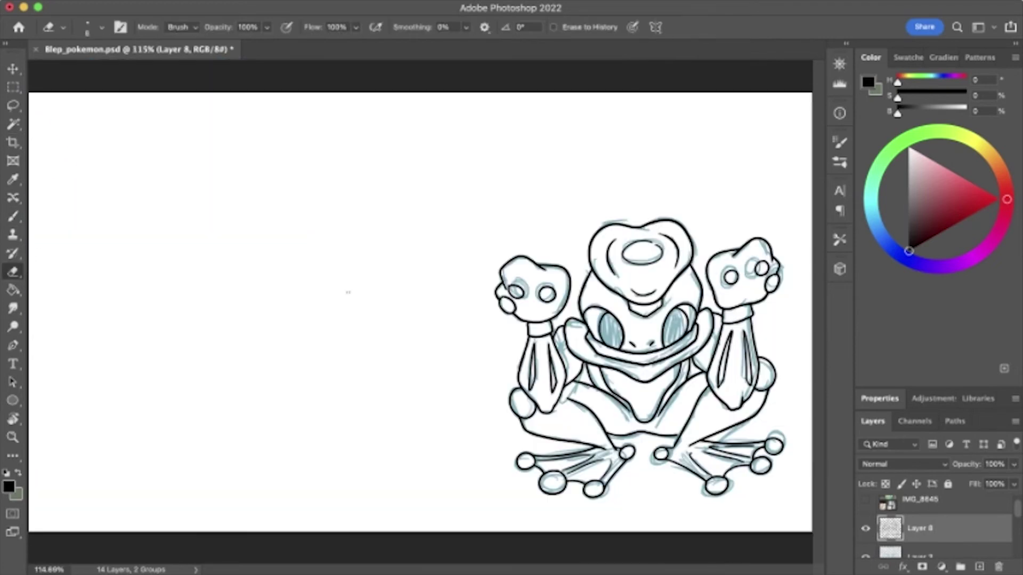
- Fill both pupils with black using a 10 px brush and hide the third form's sketch
{"action": "scroll", "coordinate": [586, 380], "scroll_direction": "up", "scroll_amount": 5}
{"action": "scroll", "coordinate": [586, 380], "scroll_direction": "up", "scroll_amount": 3}
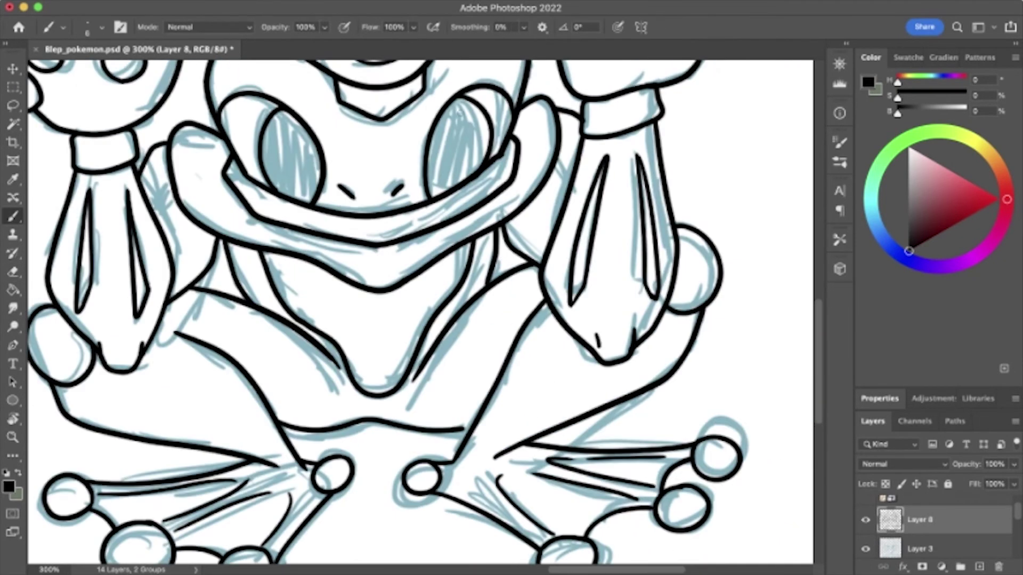
{"action": "key", "text": "ctrl+z"}
{"action": "left_click_drag", "start_coordinate": [442, 109], "coordinate": [482, 157]}
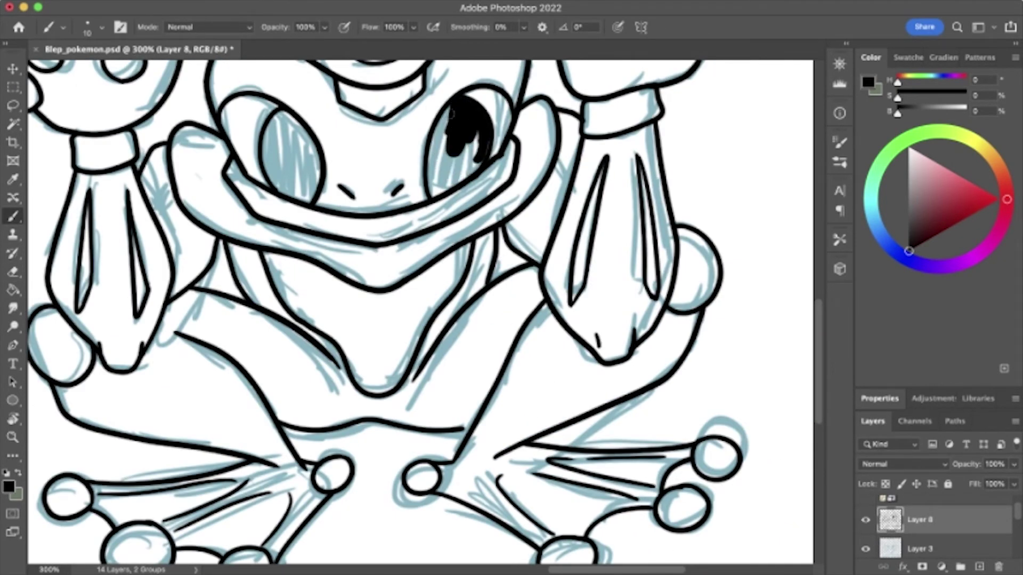
{"action": "left_click_drag", "start_coordinate": [276, 168], "coordinate": [284, 138]}
{"action": "key", "text": "ctrl+0"}
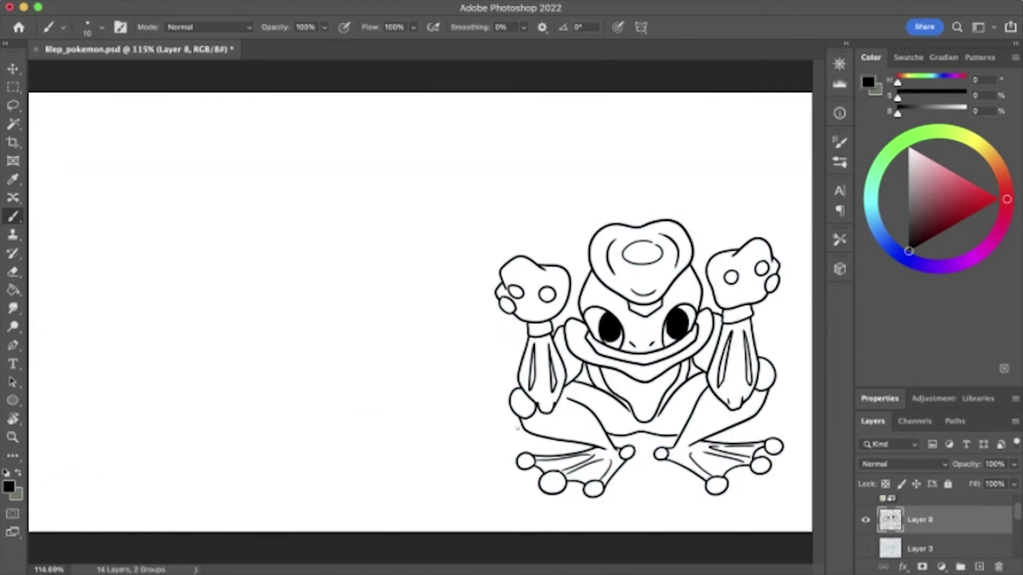
{"action": "scroll", "coordinate": [357, 310], "scroll_direction": "up", "scroll_amount": 5}
{"action": "key", "text": "e"}
{"action": "key", "text": "ctrl+0"}
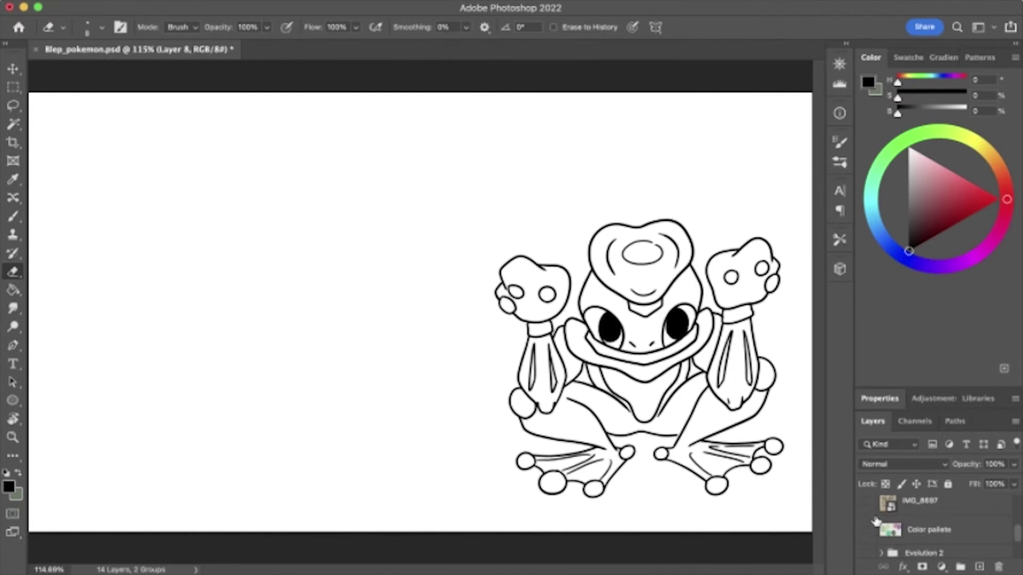
- Group the third frog's layers into a folder named "3rd evolution" and expand it
{"action": "key", "text": "ctrl+g"}
{"action": "double_click", "coordinate": [927, 531]}
{"action": "type", "text": "3rd evolution"}
{"action": "key", "text": "Return"}
{"action": "left_click", "coordinate": [882, 531]}
{"action": "left_click", "coordinate": [930, 554]}
- Move the color palette swatches clear of the third frog and sample the dark gray-green
{"action": "key", "text": "v"}
{"action": "left_click", "coordinate": [930, 509]}
{"action": "left_click_drag", "start_coordinate": [607, 203], "coordinate": [511, 203]}
{"action": "key", "text": "i"}
{"action": "left_click", "coordinate": [530, 178]}
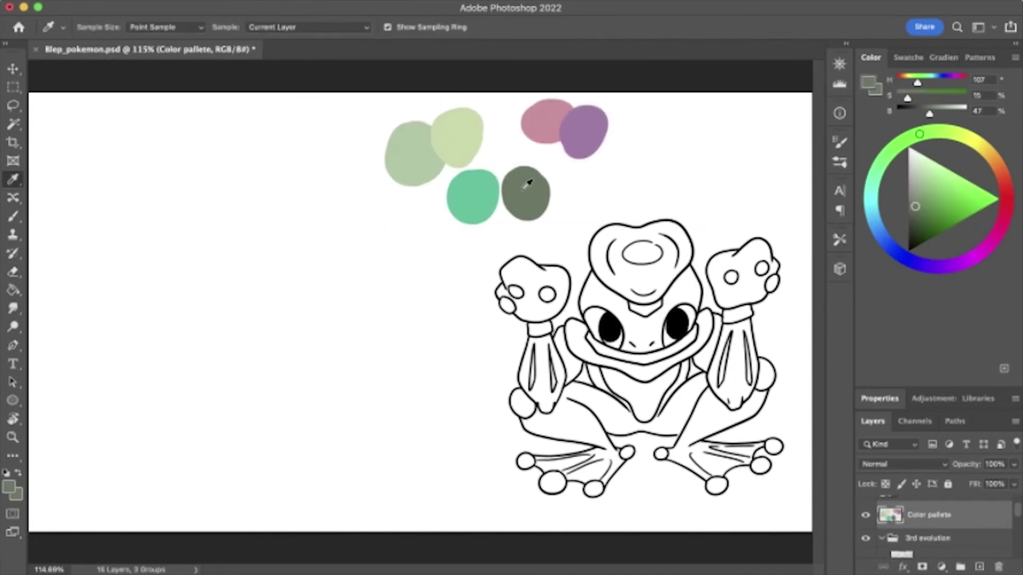
- On a new layer below the line art, fill the head and the first arm with dark gray-green using a 45 px brush
{"action": "left_click", "coordinate": [920, 553]}
{"action": "key", "text": "b"}
{"action": "key", "text": "alt+bracketleft"}
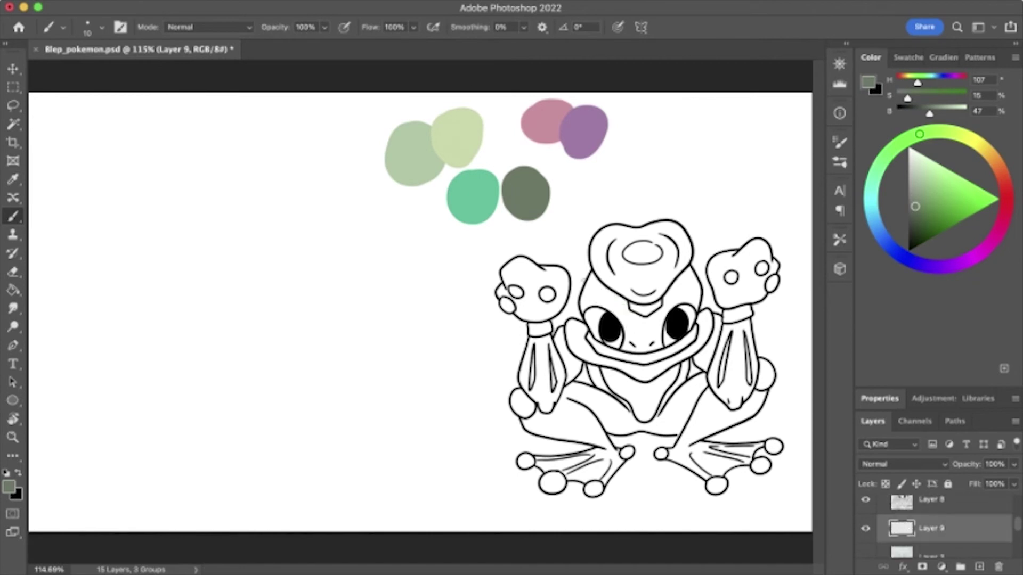
{"action": "key", "text": "super+equal"}
{"action": "key", "text": "bracketright"}
{"action": "key", "text": "bracketright"}
{"action": "key", "text": "bracketright"}
{"action": "key", "text": "bracketright"}
{"action": "key", "text": "bracketright"}
{"action": "key", "text": "bracketright"}
{"action": "key", "text": "bracketright"}
{"action": "mouse_move", "coordinate": [533, 320]}
{"action": "left_mouse_down"}
{"action": "mouse_move", "coordinate": [586, 230]}
{"action": "mouse_move", "coordinate": [634, 181]}
{"action": "left_mouse_up"}
{"action": "scroll", "coordinate": [634, 182], "scroll_direction": "down", "scroll_amount": 3}
{"action": "left_click_drag", "start_coordinate": [597, 224], "coordinate": [591, 166]}
{"action": "scroll", "coordinate": [591, 165], "scroll_direction": "down", "scroll_amount": 3}
{"action": "mouse_move", "coordinate": [367, 207]}
{"action": "left_mouse_down"}
{"action": "mouse_move", "coordinate": [397, 269]}
{"action": "mouse_move", "coordinate": [333, 230]}
{"action": "mouse_move", "coordinate": [343, 322]}
{"action": "mouse_move", "coordinate": [458, 333]}
{"action": "mouse_move", "coordinate": [331, 365]}
{"action": "mouse_move", "coordinate": [383, 373]}
{"action": "left_mouse_up"}
- Fill both legs, the lower belly, the torso sides and the other arm with dark gray-green
{"action": "scroll", "coordinate": [383, 373], "scroll_direction": "down", "scroll_amount": 3}
{"action": "scroll", "coordinate": [384, 373], "scroll_direction": "right", "scroll_amount": 2}
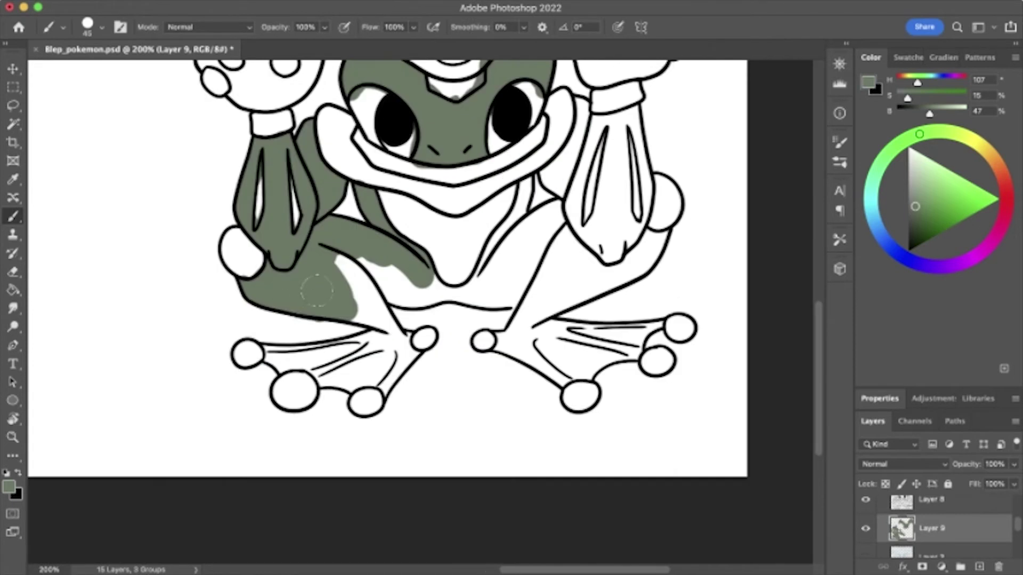
{"action": "mouse_move", "coordinate": [356, 274]}
{"action": "left_mouse_down"}
{"action": "mouse_move", "coordinate": [421, 282]}
{"action": "mouse_move", "coordinate": [504, 249]}
{"action": "mouse_move", "coordinate": [519, 186]}
{"action": "left_mouse_up"}
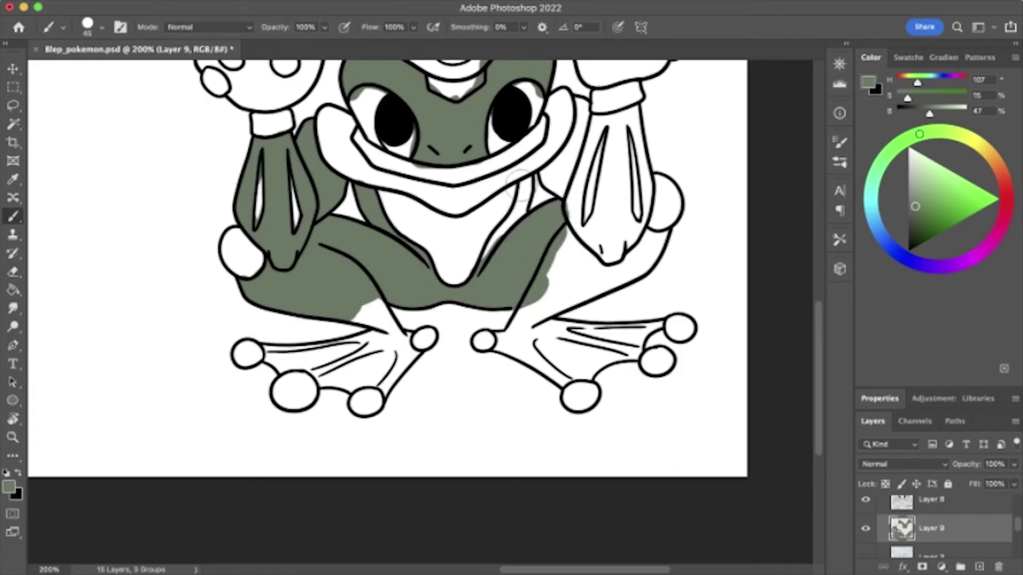
{"action": "mouse_move", "coordinate": [579, 105]}
{"action": "left_mouse_down"}
{"action": "mouse_move", "coordinate": [567, 240]}
{"action": "mouse_move", "coordinate": [628, 267]}
{"action": "mouse_move", "coordinate": [613, 277]}
{"action": "left_mouse_up"}
{"action": "scroll", "coordinate": [612, 277], "scroll_direction": "up", "scroll_amount": 3}
{"action": "scroll", "coordinate": [613, 277], "scroll_direction": "right", "scroll_amount": 2}
{"action": "mouse_move", "coordinate": [602, 160]}
{"action": "left_mouse_down"}
{"action": "mouse_move", "coordinate": [552, 218]}
{"action": "mouse_move", "coordinate": [607, 266]}
{"action": "mouse_move", "coordinate": [599, 167]}
{"action": "left_mouse_up"}
- Fill the toes of both feet with dark gray-green using a 25 px brush
{"action": "key", "text": "ctrl+="}
{"action": "scroll", "coordinate": [373, 299], "scroll_direction": "down", "scroll_amount": 5}
{"action": "mouse_move", "coordinate": [373, 155]}
{"action": "left_mouse_down"}
{"action": "mouse_move", "coordinate": [416, 229]}
{"action": "mouse_move", "coordinate": [287, 250]}
{"action": "mouse_move", "coordinate": [198, 226]}
{"action": "left_mouse_up"}
{"action": "scroll", "coordinate": [453, 213], "scroll_direction": "right", "scroll_amount": 3}
{"action": "scroll", "coordinate": [453, 214], "scroll_direction": "down", "scroll_amount": 1}
{"action": "mouse_move", "coordinate": [496, 165]}
{"action": "left_mouse_down"}
{"action": "mouse_move", "coordinate": [405, 198]}
{"action": "mouse_move", "coordinate": [570, 201]}
{"action": "left_mouse_up"}
- Fill the chest patch and the webbing between the toes with the light yellow-green swatch color
{"action": "key", "text": "ctrl+0"}
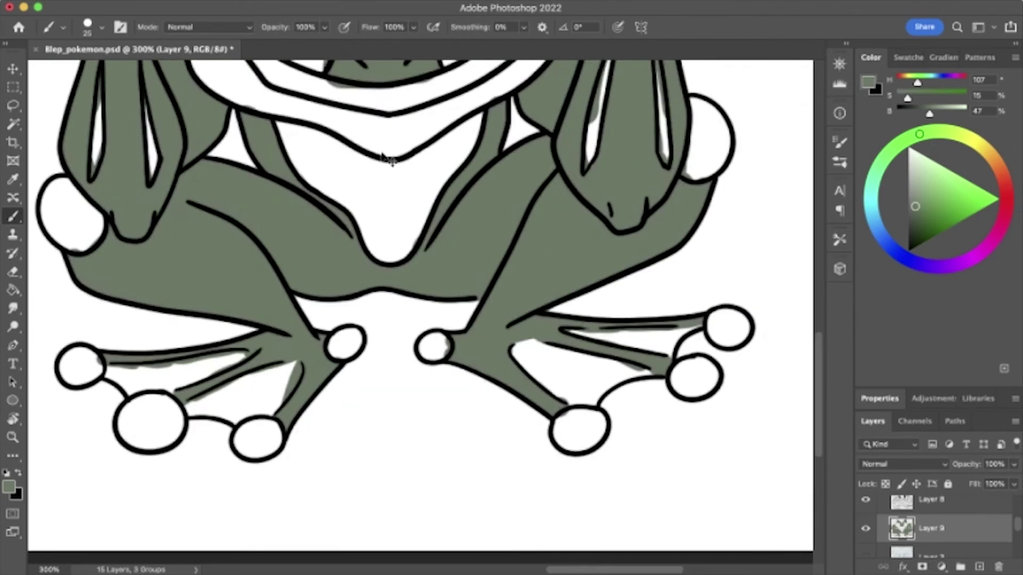
{"action": "left_click", "coordinate": [480, 155], "text": "alt"}
{"action": "key", "text": "ctrl+="}
{"action": "mouse_move", "coordinate": [394, 230]}
{"action": "left_mouse_down"}
{"action": "mouse_move", "coordinate": [456, 299]}
{"action": "mouse_move", "coordinate": [519, 224]}
{"action": "left_mouse_up"}
{"action": "key", "text": "ctrl+="}
{"action": "scroll", "coordinate": [426, 266], "scroll_direction": "down", "scroll_amount": 3}
{"action": "mouse_move", "coordinate": [381, 320]}
{"action": "left_mouse_down"}
{"action": "mouse_move", "coordinate": [299, 321]}
{"action": "mouse_move", "coordinate": [405, 308]}
{"action": "left_mouse_up"}
{"action": "left_click", "coordinate": [373, 320], "text": "alt"}
{"action": "mouse_move", "coordinate": [373, 349]}
{"action": "left_mouse_down"}
{"action": "mouse_move", "coordinate": [469, 318]}
{"action": "mouse_move", "coordinate": [417, 356]}
{"action": "mouse_move", "coordinate": [447, 335]}
{"action": "left_mouse_up"}
{"action": "scroll", "coordinate": [533, 288], "scroll_direction": "right", "scroll_amount": 5}
{"action": "mouse_move", "coordinate": [621, 291]}
{"action": "left_mouse_down"}
{"action": "mouse_move", "coordinate": [539, 298]}
{"action": "mouse_move", "coordinate": [592, 312]}
{"action": "left_mouse_up"}
- Fill the eye whites with cream and the cap on the frog's head with the pink swatch color
{"action": "left_click", "coordinate": [466, 271], "text": "alt"}
{"action": "left_click", "coordinate": [496, 264], "text": "alt"}
{"action": "mouse_move", "coordinate": [533, 239]}
{"action": "left_mouse_down"}
{"action": "mouse_move", "coordinate": [669, 237]}
{"action": "mouse_move", "coordinate": [586, 267]}
{"action": "left_mouse_up"}
{"action": "left_click", "coordinate": [607, 280], "text": "alt"}
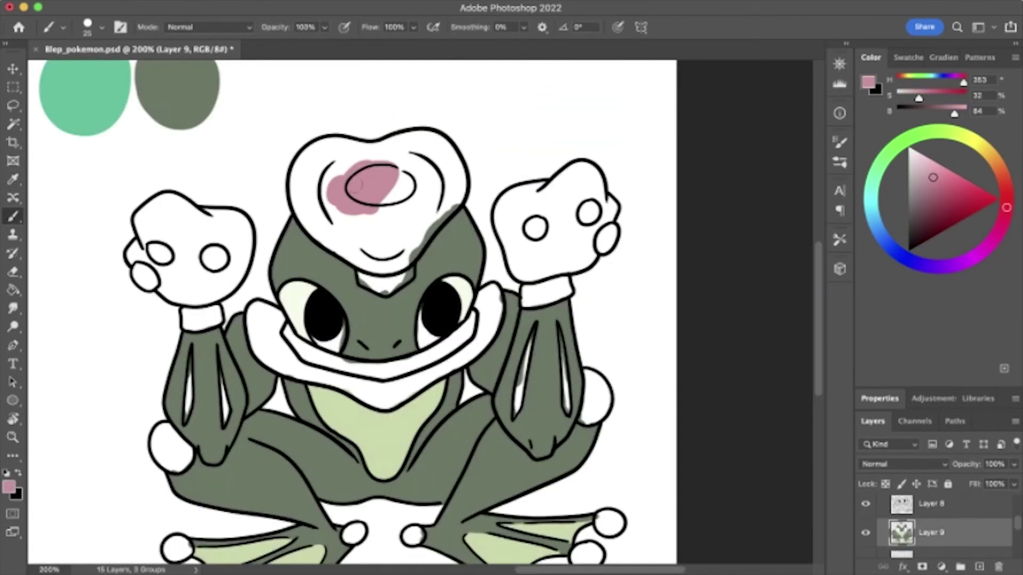
{"action": "mouse_move", "coordinate": [384, 141]}
{"action": "left_mouse_down"}
{"action": "mouse_move", "coordinate": [450, 160]}
{"action": "mouse_move", "coordinate": [319, 154]}
{"action": "mouse_move", "coordinate": [299, 192]}
{"action": "mouse_move", "coordinate": [421, 251]}
{"action": "mouse_move", "coordinate": [405, 240]}
{"action": "left_mouse_up"}
- Fill the cap's center oval and the small tab beneath the cap with the purple swatch color
{"action": "scroll", "coordinate": [293, 198], "scroll_direction": "up", "scroll_amount": 5}
{"action": "left_click", "coordinate": [343, 159], "text": "alt"}
{"action": "scroll", "coordinate": [373, 213], "scroll_direction": "down", "scroll_amount": 3}
{"action": "left_click_drag", "start_coordinate": [458, 288], "coordinate": [436, 291]}
{"action": "left_click_drag", "start_coordinate": [443, 392], "coordinate": [468, 386]}
- Fill the band along the frog's mouth with the teal swatch color
{"action": "left_click", "coordinate": [154, 191], "text": "alt"}
{"action": "scroll", "coordinate": [331, 320], "scroll_direction": "down", "scroll_amount": 3}
{"action": "left_click_drag", "start_coordinate": [384, 376], "coordinate": [355, 346]}
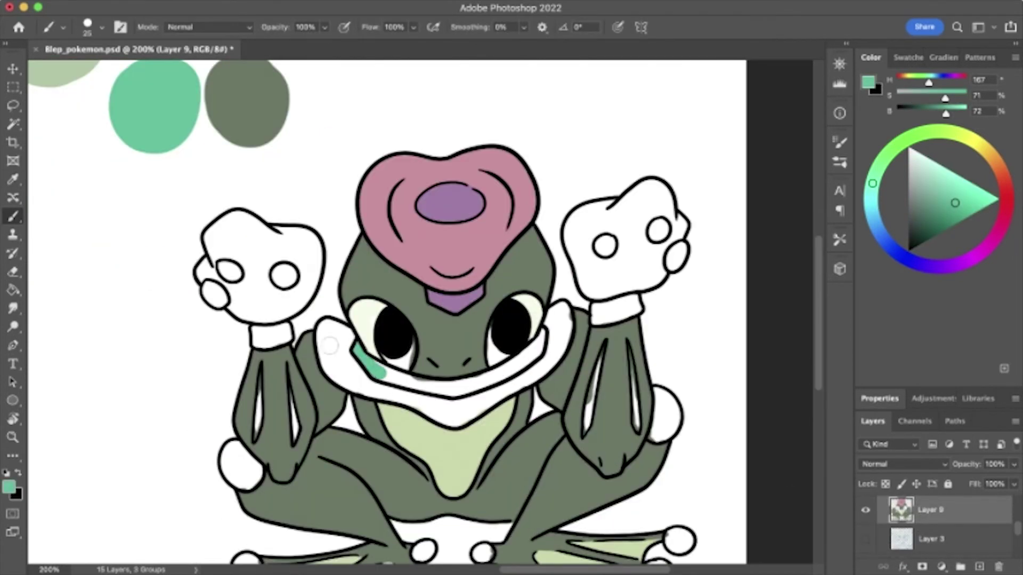
{"action": "left_click_drag", "start_coordinate": [443, 388], "coordinate": [544, 333]}
- Fill the lower part of both eyes with the light yellow-green swatch color
{"action": "scroll", "coordinate": [373, 240], "scroll_direction": "up", "scroll_amount": 3}
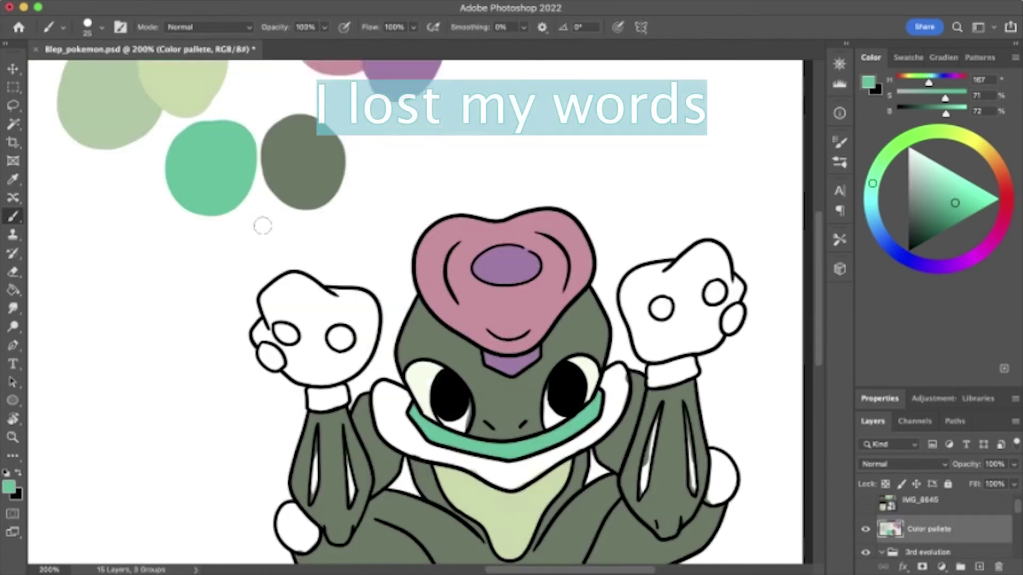
{"action": "left_click", "coordinate": [224, 96], "text": "alt"}
{"action": "scroll", "coordinate": [426, 267], "scroll_direction": "down", "scroll_amount": 2}
{"action": "scroll", "coordinate": [531, 399], "scroll_direction": "down", "scroll_amount": 3}
{"action": "scroll", "coordinate": [427, 266], "scroll_direction": "up", "scroll_amount": 3}
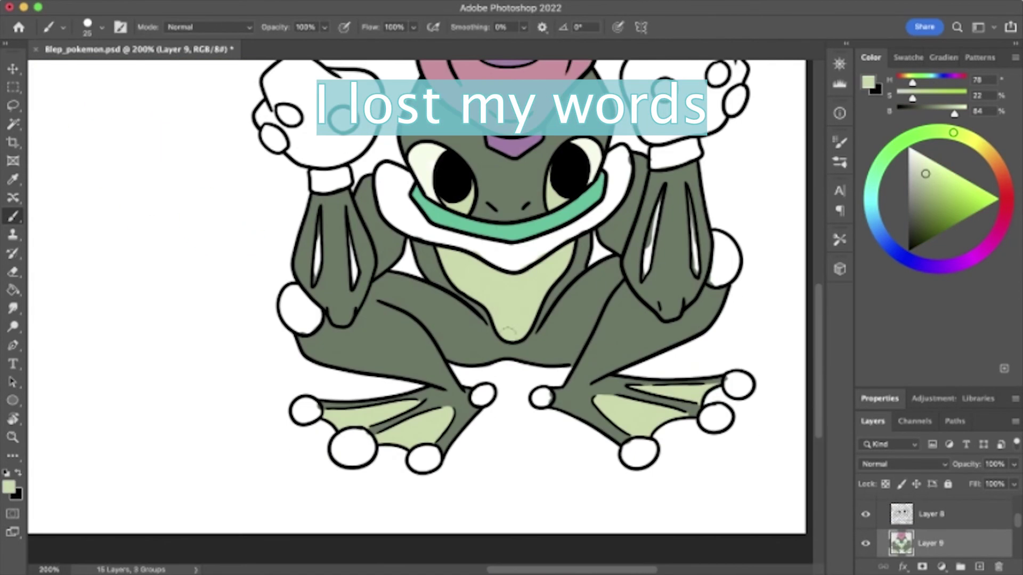
- On the third frog's color layer, fill the round toe tips of both feet with the pale gray-green swatch color
{"action": "left_click", "coordinate": [930, 549]}
{"action": "key", "text": "i"}
{"action": "left_click", "coordinate": [930, 554]}
{"action": "key", "text": "b"}
{"action": "scroll", "coordinate": [528, 373], "scroll_direction": "down", "scroll_amount": 5}
{"action": "scroll", "coordinate": [527, 373], "scroll_direction": "right", "scroll_amount": 2}
{"action": "left_click", "coordinate": [529, 413], "text": "alt"}
{"action": "left_click_drag", "start_coordinate": [346, 424], "coordinate": [357, 432]}
{"action": "left_click_drag", "start_coordinate": [392, 461], "coordinate": [474, 479]}
{"action": "scroll", "coordinate": [475, 479], "scroll_direction": "down", "scroll_amount": 2}
{"action": "scroll", "coordinate": [474, 480], "scroll_direction": "right", "scroll_amount": 3}
{"action": "left_click_drag", "start_coordinate": [530, 413], "coordinate": [536, 415]}
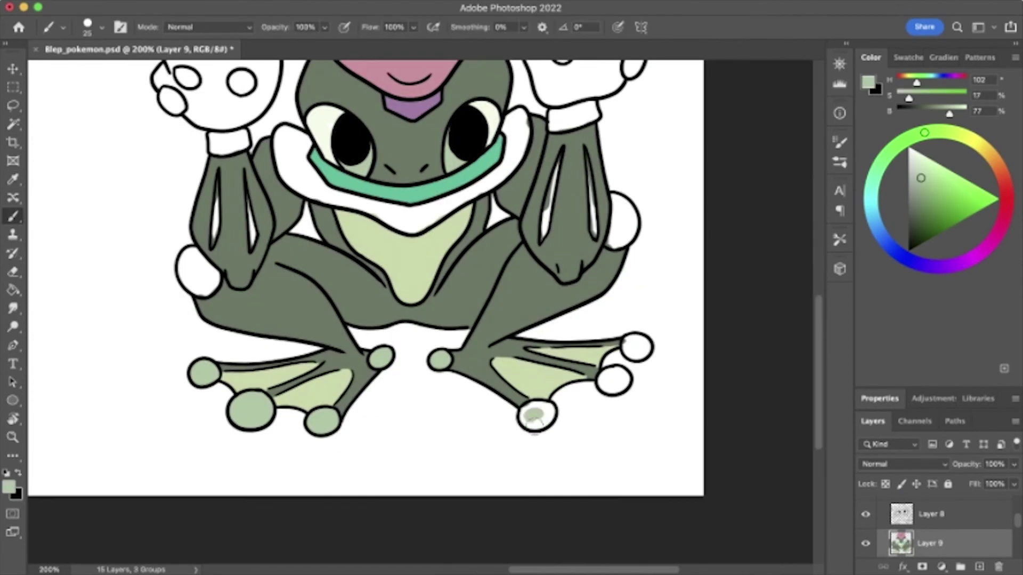
- Fill the round knobs beside both knees with teal, using a 15 px brush
{"action": "left_click", "coordinate": [418, 198], "text": "alt"}
{"action": "scroll", "coordinate": [208, 227], "scroll_direction": "down", "scroll_amount": 2}
{"action": "scroll", "coordinate": [208, 227], "scroll_direction": "left", "scroll_amount": 2}
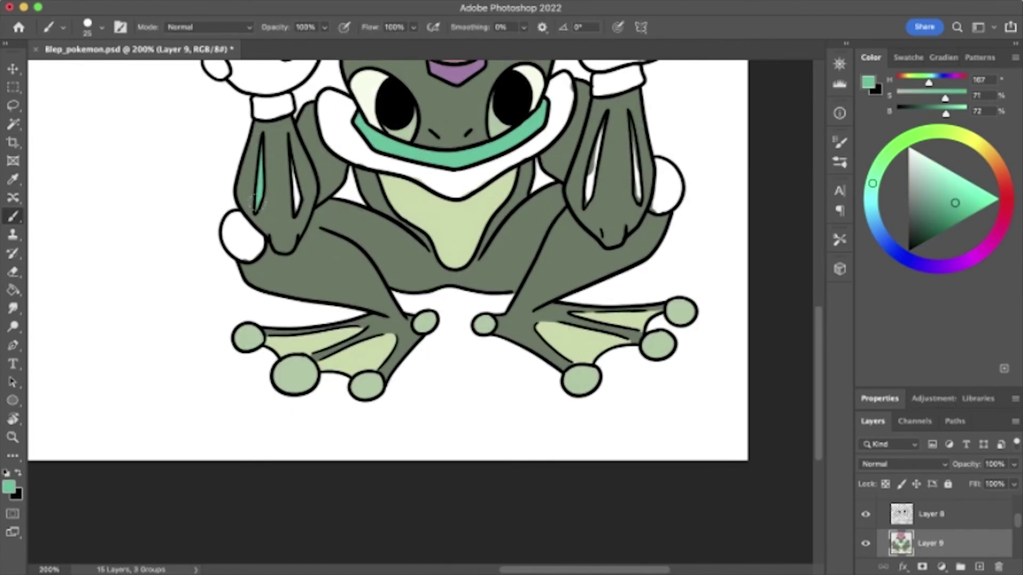
{"action": "scroll", "coordinate": [239, 235], "scroll_direction": "up", "scroll_amount": 1}
{"action": "scroll", "coordinate": [240, 234], "scroll_direction": "right", "scroll_amount": 2}
{"action": "key", "text": "bracketleft"}
{"action": "left_click_drag", "start_coordinate": [181, 245], "coordinate": [206, 273]}
{"action": "scroll", "coordinate": [205, 274], "scroll_direction": "up", "scroll_amount": 3}
{"action": "scroll", "coordinate": [206, 274], "scroll_direction": "right", "scroll_amount": 3}
{"action": "left_click_drag", "start_coordinate": [536, 278], "coordinate": [539, 282]}
- Fill the narrow forearm slits and the round spots on both palms with pink
{"action": "left_click", "coordinate": [250, 106], "text": "alt"}
{"action": "left_click_drag", "start_coordinate": [134, 272], "coordinate": [133, 312]}
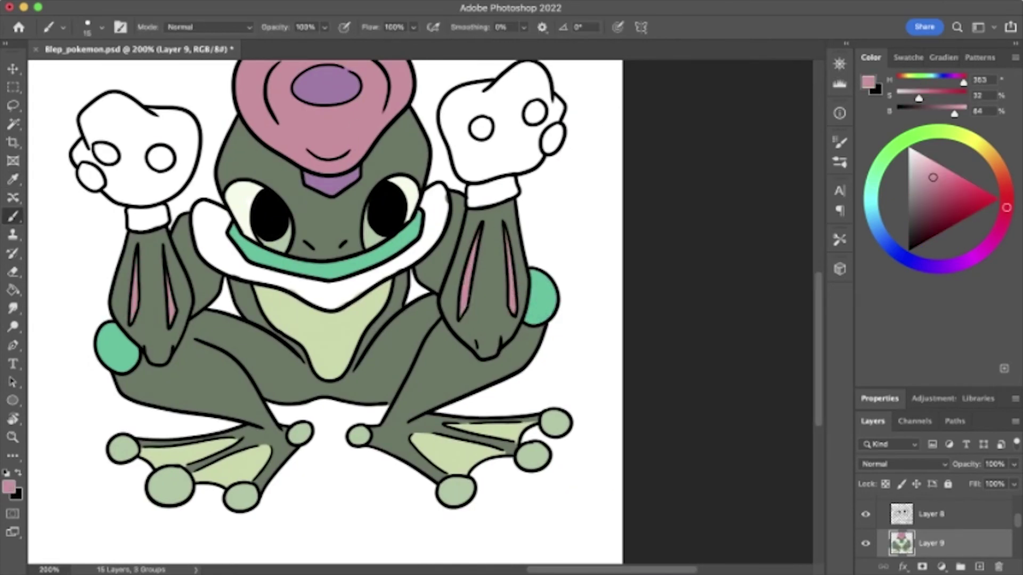
{"action": "key", "text": "super+minus"}
{"action": "key", "text": "super+plus"}
{"action": "left_click", "coordinate": [579, 265]}
{"action": "left_click", "coordinate": [631, 249]}
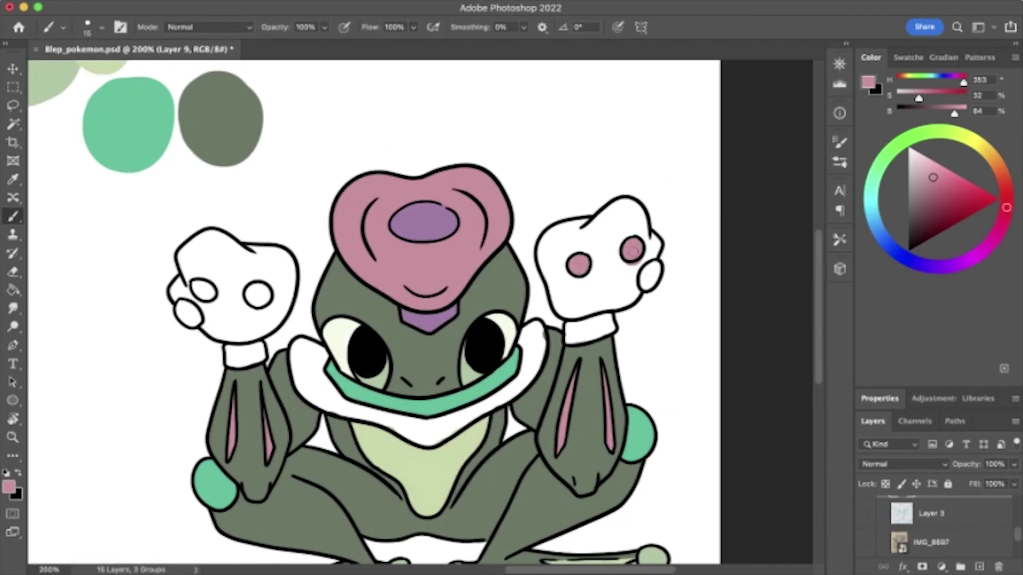
{"action": "left_click", "coordinate": [258, 294]}
- Fill the collar around the mouth band with pink
{"action": "scroll", "coordinate": [258, 294], "scroll_direction": "down", "scroll_amount": 2}
{"action": "mouse_move", "coordinate": [323, 312]}
{"action": "left_mouse_down"}
{"action": "mouse_move", "coordinate": [333, 351]}
{"action": "mouse_move", "coordinate": [447, 384]}
{"action": "left_mouse_up"}
{"action": "left_click", "coordinate": [410, 393], "text": "alt"}
{"action": "left_click", "coordinate": [424, 386], "text": "alt"}
{"action": "left_click", "coordinate": [540, 284]}
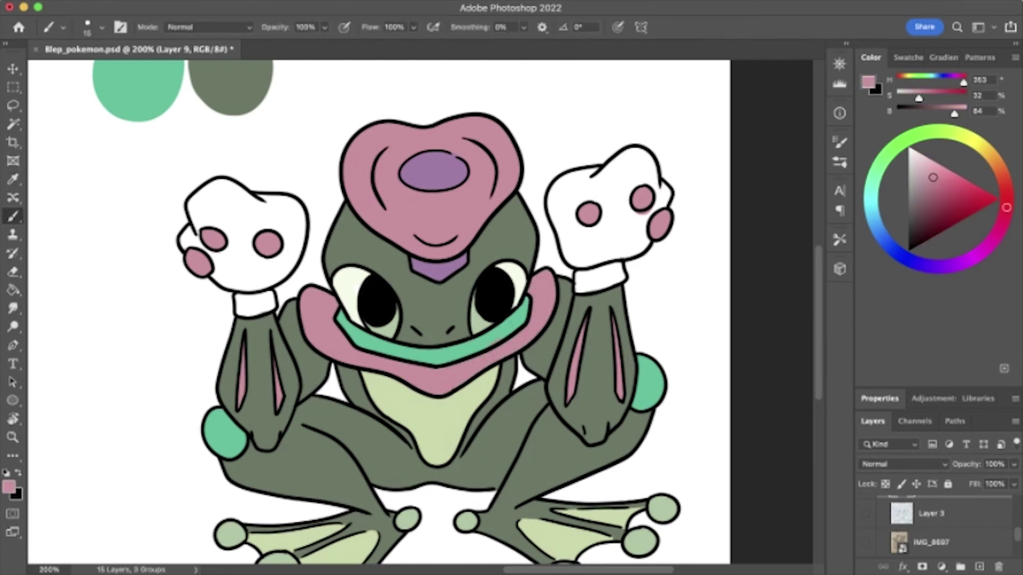
- Fill the cuffs around both wrists with teal
{"action": "left_click", "coordinate": [527, 309], "text": "alt"}
{"action": "left_click", "coordinate": [377, 309], "text": "alt"}
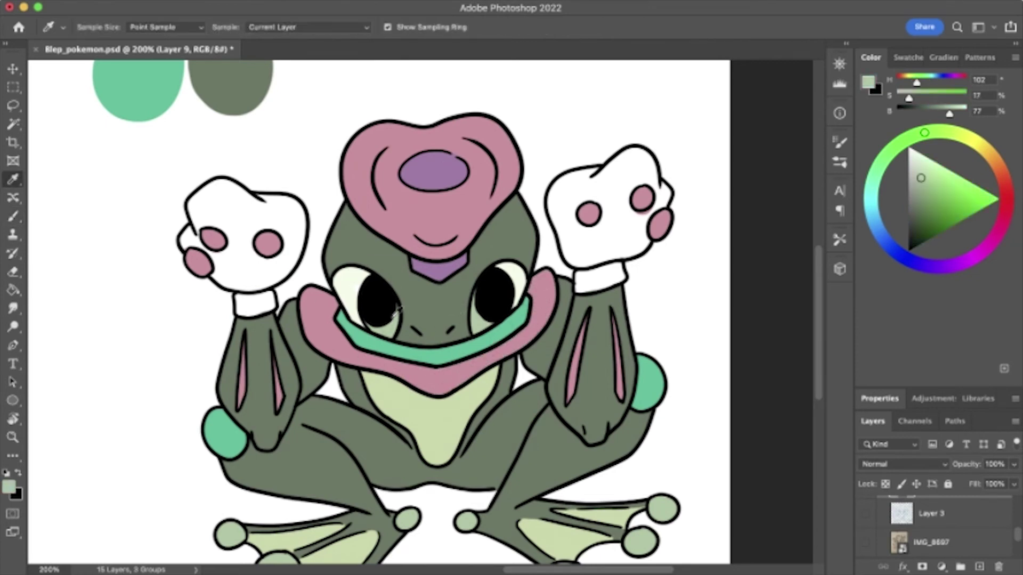
{"action": "left_click_drag", "start_coordinate": [583, 280], "coordinate": [621, 277]}
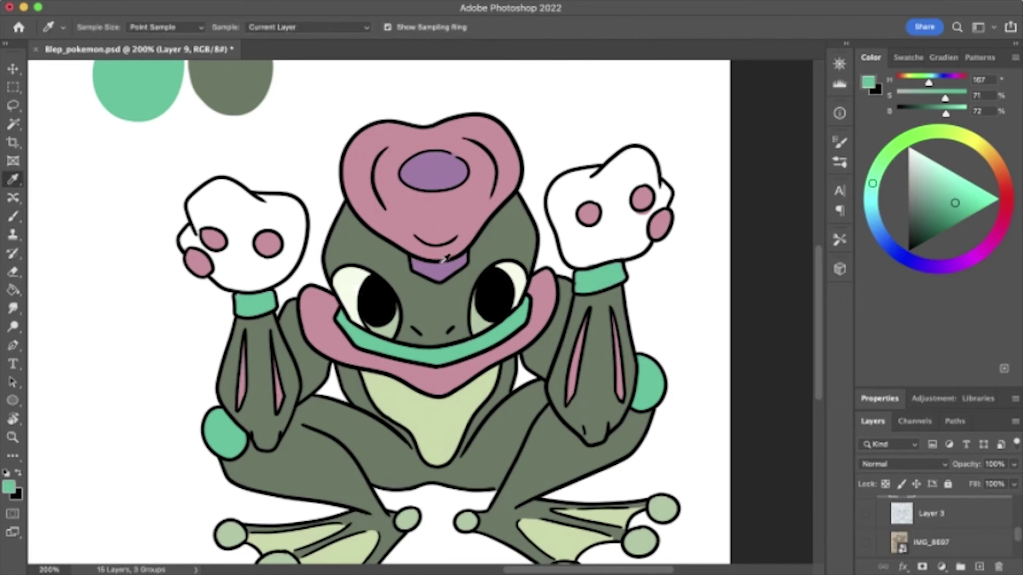
- Fill both fists around their pink spots with the purple sampled from the cap's oval
{"action": "left_click", "coordinate": [435, 171], "text": "alt"}
{"action": "left_click_drag", "start_coordinate": [586, 184], "coordinate": [651, 179]}
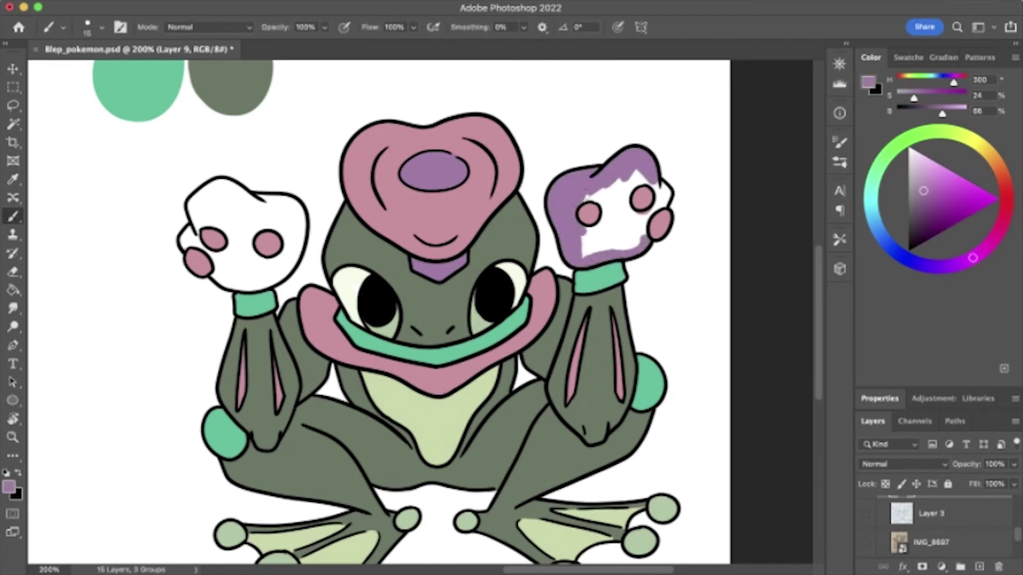
{"action": "left_click_drag", "start_coordinate": [583, 200], "coordinate": [641, 241]}
{"action": "scroll", "coordinate": [613, 211], "scroll_direction": "down", "scroll_amount": 3}
{"action": "scroll", "coordinate": [614, 210], "scroll_direction": "left", "scroll_amount": 5}
{"action": "mouse_move", "coordinate": [368, 155]}
{"action": "left_mouse_down"}
{"action": "mouse_move", "coordinate": [339, 167]}
{"action": "mouse_move", "coordinate": [375, 152]}
{"action": "left_mouse_up"}
{"action": "key", "text": "e"}
{"action": "key", "text": "b"}
{"action": "mouse_move", "coordinate": [285, 184]}
{"action": "left_mouse_down"}
{"action": "mouse_move", "coordinate": [275, 200]}
{"action": "mouse_move", "coordinate": [261, 141]}
{"action": "mouse_move", "coordinate": [368, 120]}
{"action": "mouse_move", "coordinate": [330, 154]}
{"action": "left_mouse_up"}
{"action": "key", "text": "super+equal"}
{"action": "scroll", "coordinate": [241, 113], "scroll_direction": "up", "scroll_amount": 1}
{"action": "mouse_move", "coordinate": [241, 114]}
{"action": "left_mouse_down"}
{"action": "mouse_move", "coordinate": [283, 202]}
{"action": "mouse_move", "coordinate": [346, 215]}
{"action": "mouse_move", "coordinate": [357, 125]}
{"action": "left_mouse_up"}
- Recolor the spots on the fist at the drawing's left side with teal
{"action": "left_click", "coordinate": [319, 248], "text": "alt"}
{"action": "key", "text": "super+0"}
{"action": "scroll", "coordinate": [887, 510], "scroll_direction": "up", "scroll_amount": 2}
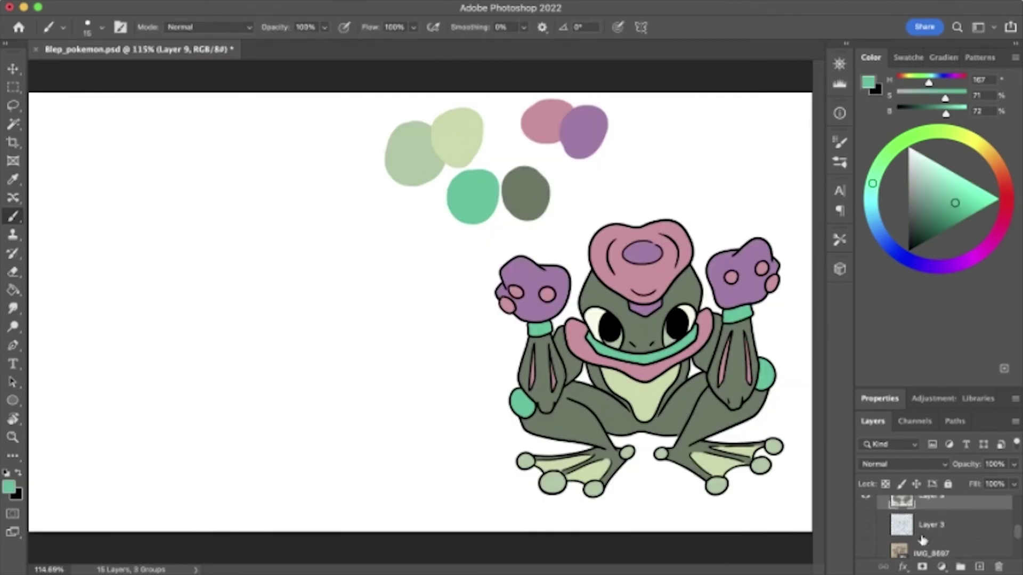
{"action": "key", "text": "super+equal"}
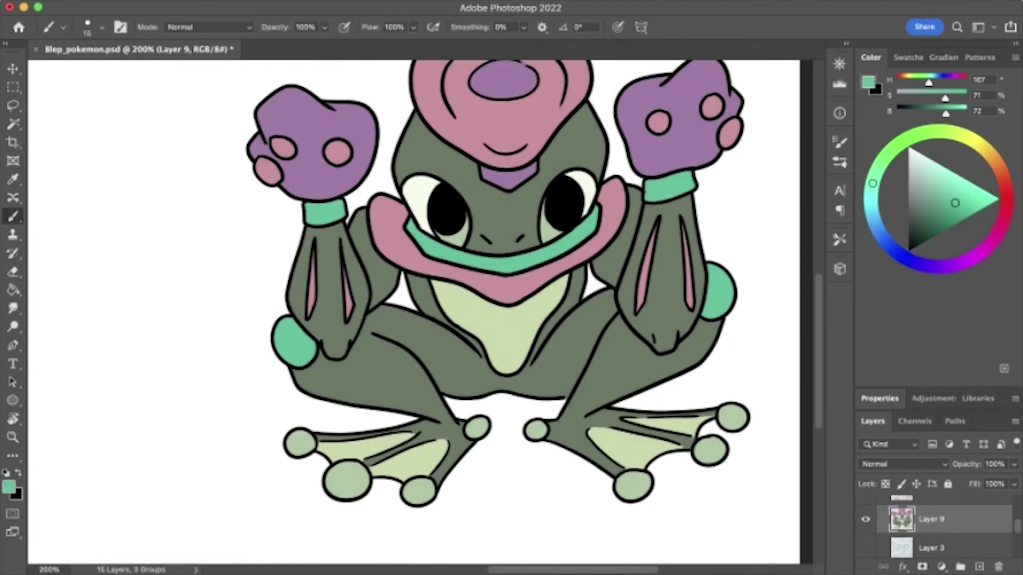
{"action": "left_click", "coordinate": [268, 171]}
- Try pink on the fist with the teal spots and purple on its wrist cuff
{"action": "left_click", "coordinate": [384, 218], "text": "alt"}
{"action": "mouse_move", "coordinate": [267, 101]}
{"action": "left_mouse_down"}
{"action": "mouse_move", "coordinate": [259, 154]}
{"action": "mouse_move", "coordinate": [368, 176]}
{"action": "mouse_move", "coordinate": [299, 101]}
{"action": "mouse_move", "coordinate": [330, 180]}
{"action": "left_mouse_up"}
{"action": "left_click_drag", "start_coordinate": [356, 118], "coordinate": [304, 125]}
{"action": "left_click", "coordinate": [319, 128], "text": "alt"}
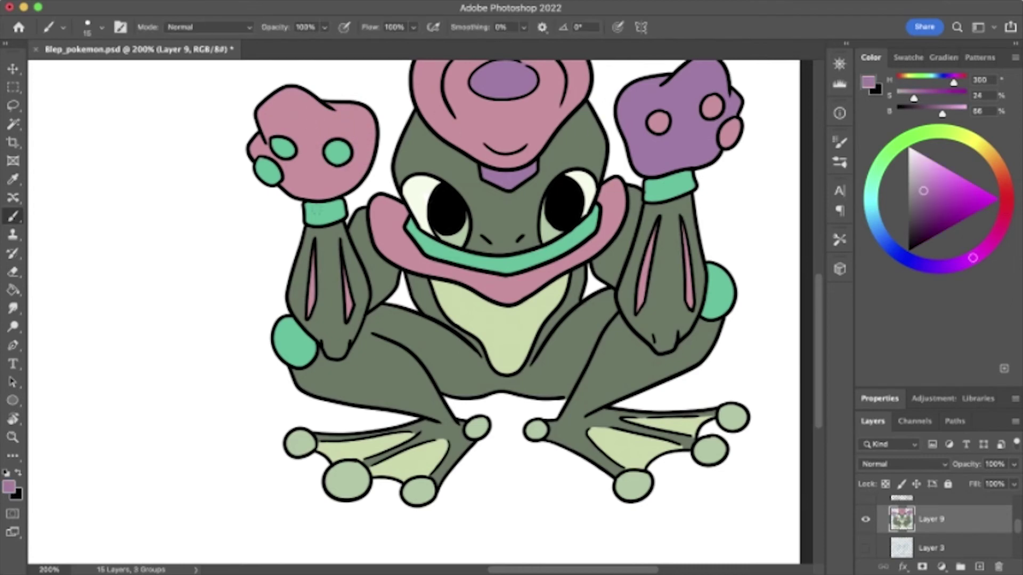
{"action": "scroll", "coordinate": [570, 186], "scroll_direction": "down", "scroll_amount": 3}
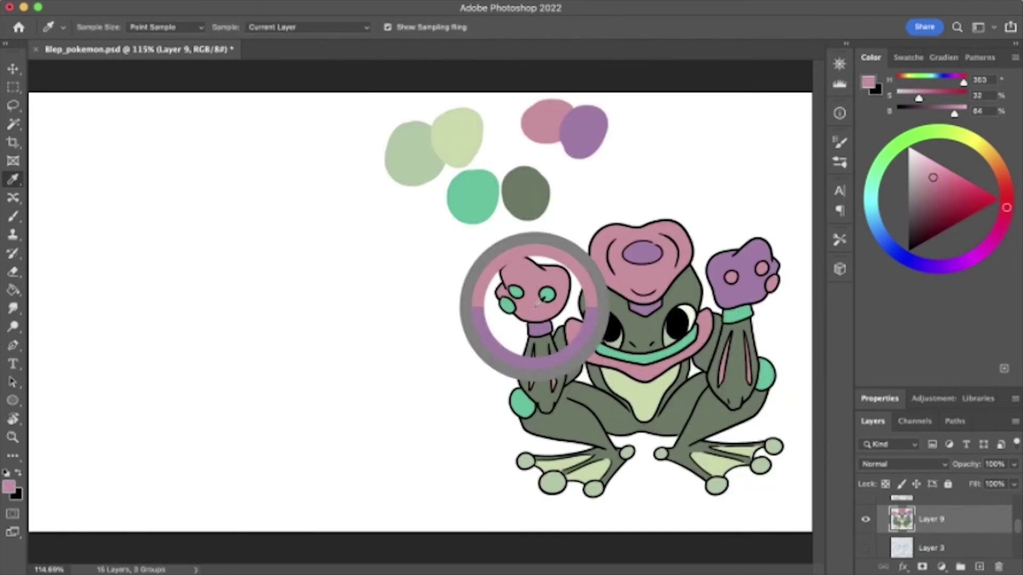
- Repaint the pink fist purple and make its wrist cuff pink
{"action": "scroll", "coordinate": [739, 371], "scroll_direction": "up", "scroll_amount": 3}
{"action": "left_click_drag", "start_coordinate": [382, 193], "coordinate": [322, 235]}
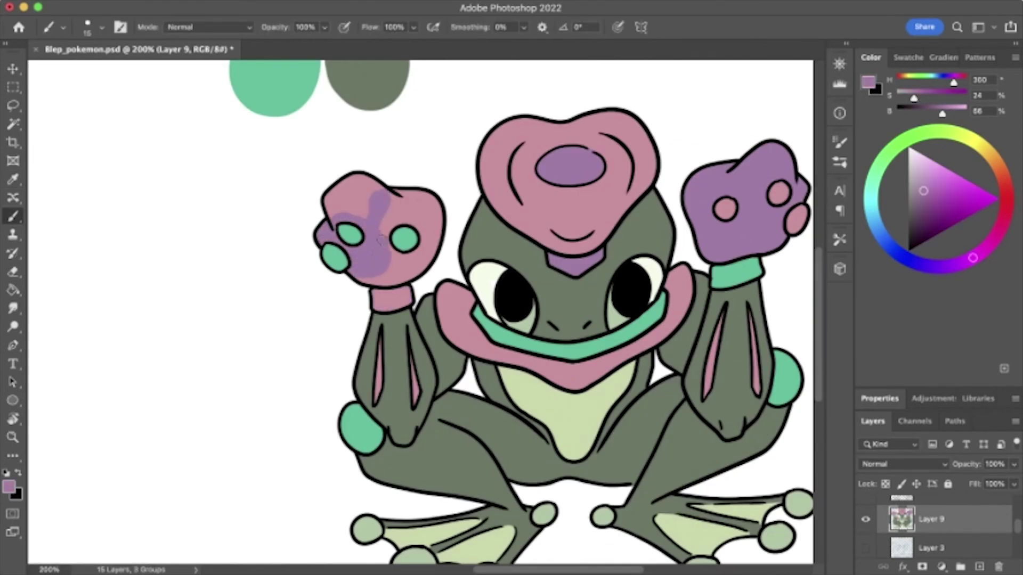
{"action": "left_click_drag", "start_coordinate": [352, 181], "coordinate": [341, 211]}
- Match the other arm by recoloring its wrist cuff pink and its hand spots teal
{"action": "scroll", "coordinate": [341, 210], "scroll_direction": "right", "scroll_amount": 3}
{"action": "left_click", "coordinate": [709, 207], "text": "alt"}
{"action": "left_click_drag", "start_coordinate": [637, 258], "coordinate": [671, 267]}
{"action": "left_click", "coordinate": [698, 368], "text": "alt"}
{"action": "left_click_drag", "start_coordinate": [639, 199], "coordinate": [710, 208]}
{"action": "scroll", "coordinate": [709, 207], "scroll_direction": "down", "scroll_amount": 3}
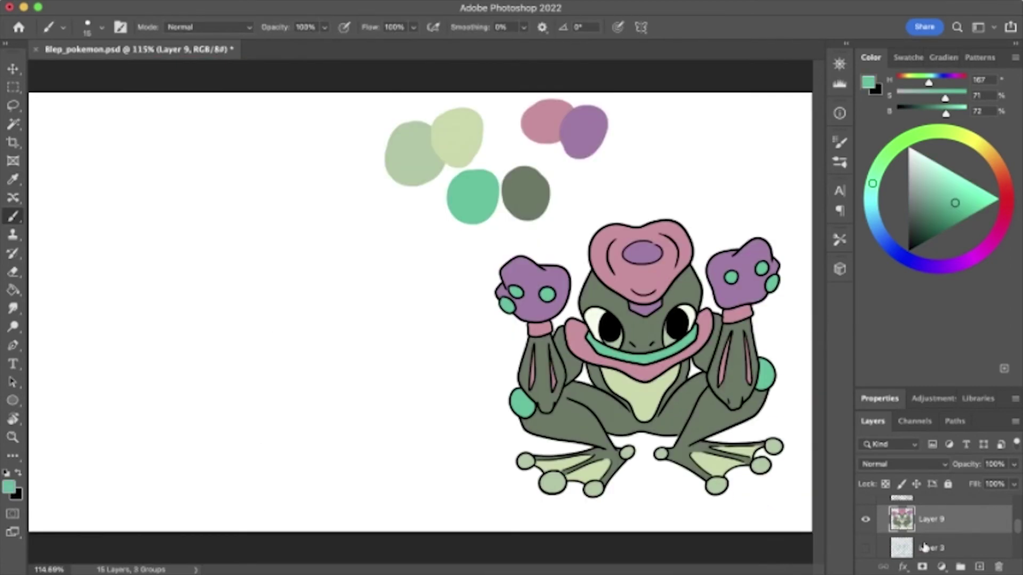
- Recolor the round toe tips of both feet with teal
{"action": "scroll", "coordinate": [313, 381], "scroll_direction": "up", "scroll_amount": 3}
{"action": "left_click", "coordinate": [576, 362]}
{"action": "left_click", "coordinate": [519, 425]}
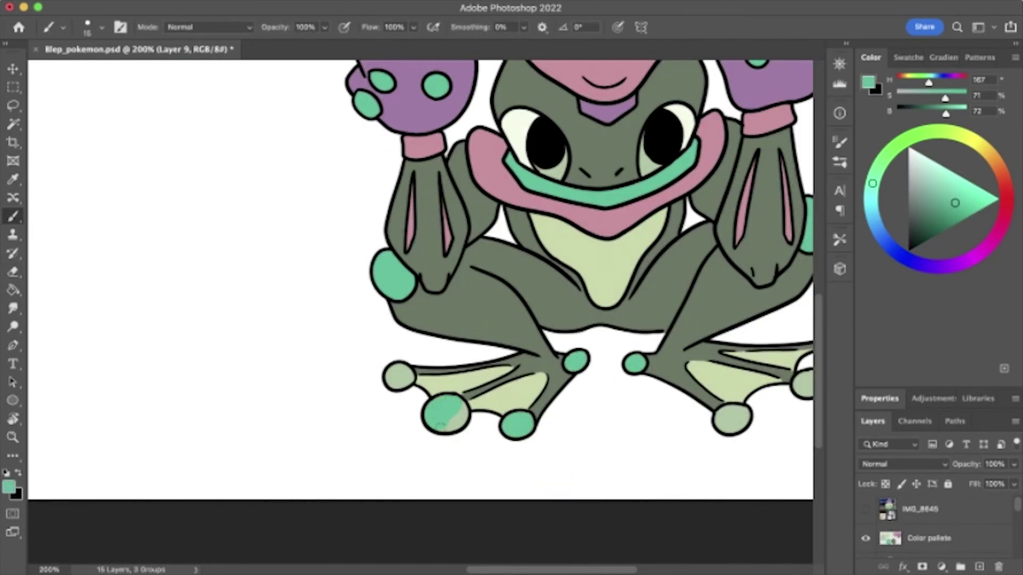
{"action": "scroll", "coordinate": [403, 372], "scroll_direction": "right", "scroll_amount": 5}
{"action": "scroll", "coordinate": [403, 371], "scroll_direction": "down", "scroll_amount": 1}
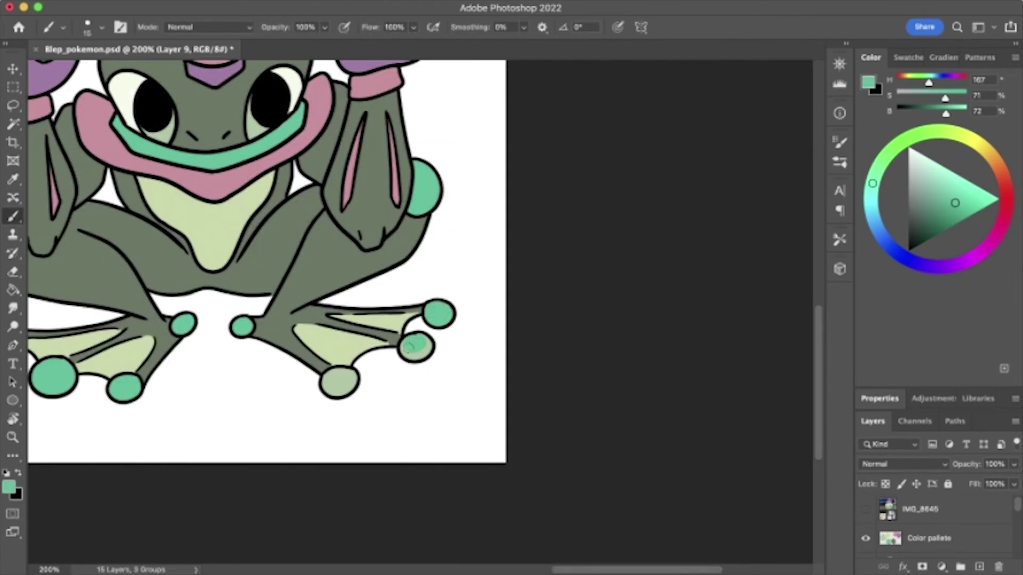
{"action": "left_click_drag", "start_coordinate": [337, 390], "coordinate": [345, 376]}
{"action": "key", "text": "super+0"}
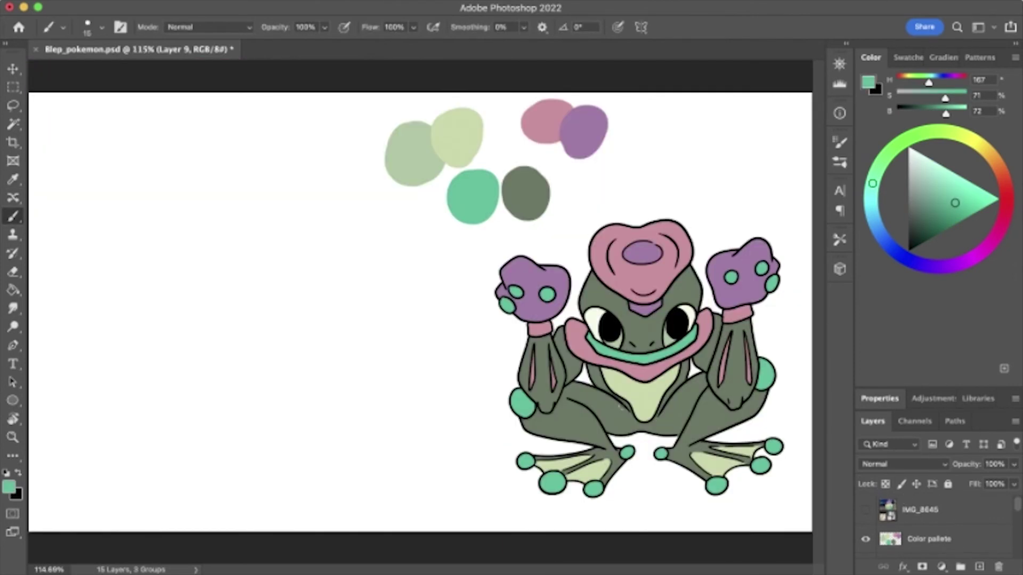
- Show the first and second evolution groups alongside the third one
{"action": "left_click", "coordinate": [457, 137], "text": "alt"}
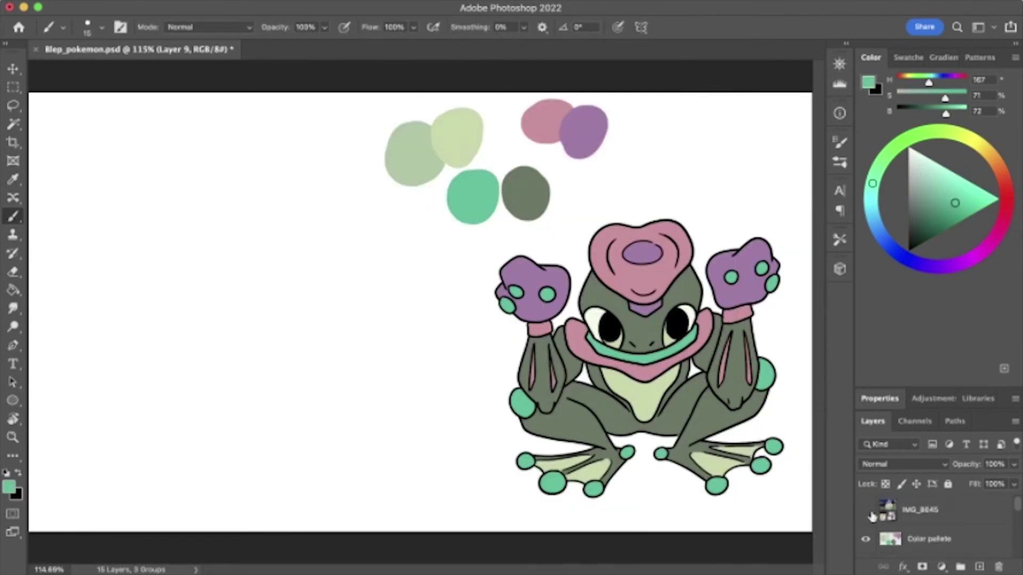
{"action": "left_click", "coordinate": [866, 529]}
{"action": "left_click", "coordinate": [865, 547]}
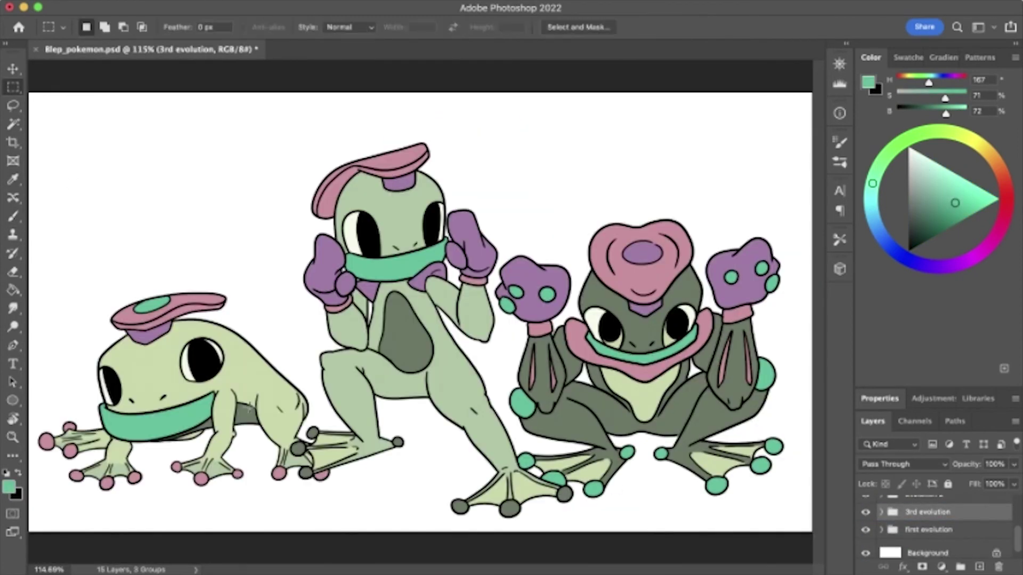
- Move the first evolution group slightly up and to the left on the canvas
{"action": "key", "text": "v"}
{"action": "left_click", "coordinate": [928, 547]}
{"action": "left_click_drag", "start_coordinate": [264, 437], "coordinate": [258, 424]}
- Try aligning the three evolution groups with the background by their vertical centers
{"action": "left_click", "coordinate": [928, 512], "text": "shift"}
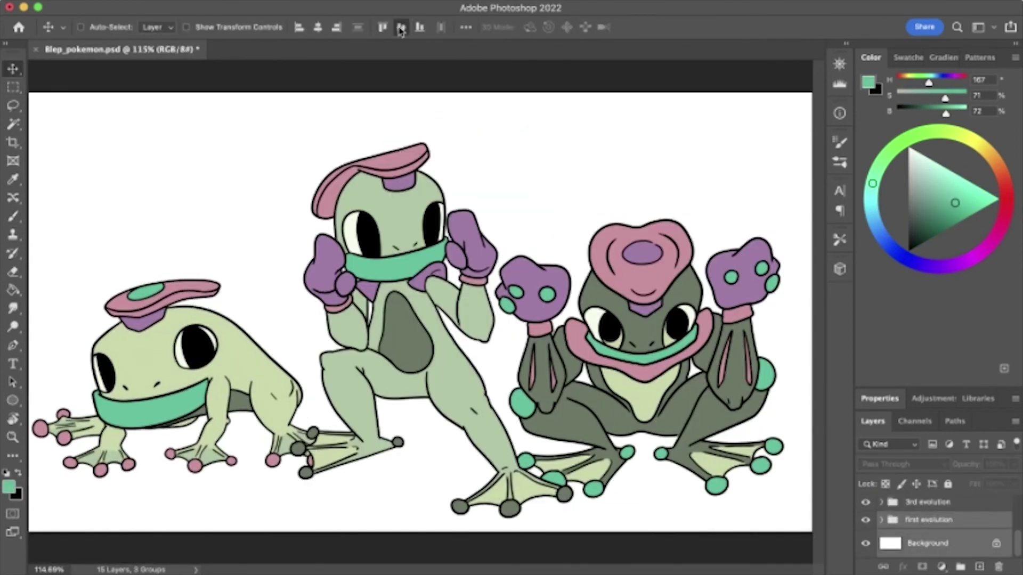
{"action": "left_click", "coordinate": [401, 26]}
{"action": "left_click", "coordinate": [917, 523]}
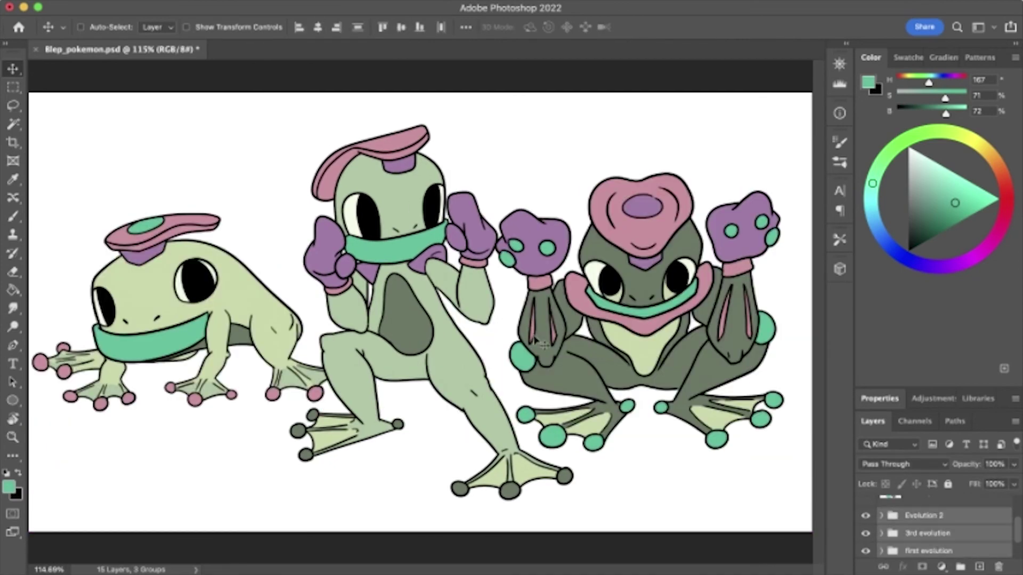
{"action": "key", "text": "super+z"}
- Add a new layer beneath the evolution groups and get the Brush tool ready with a green color (H 123, S 53, B 55)
{"action": "key", "text": "super+shift+alt+n"}
{"action": "key", "text": "b"}
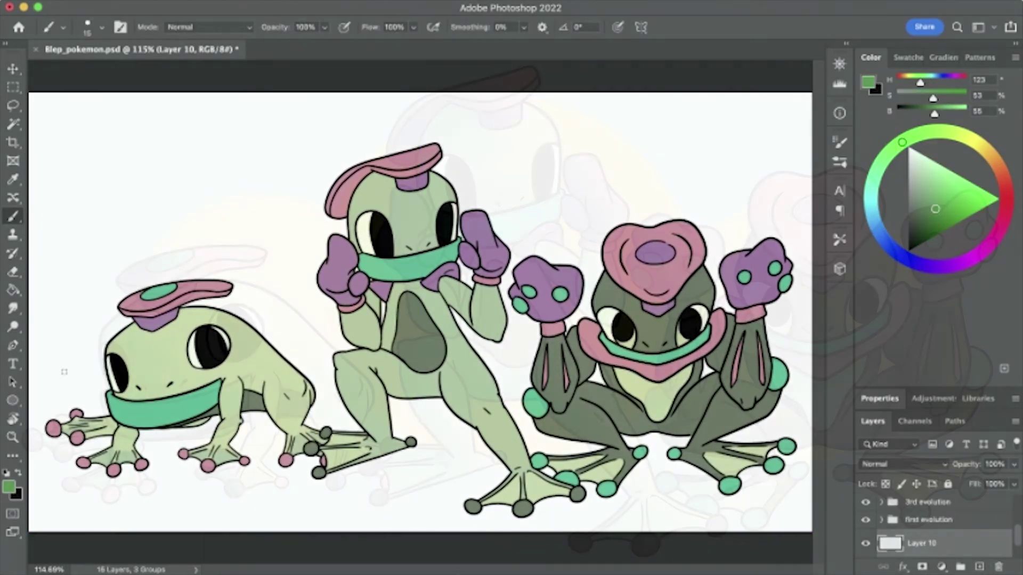